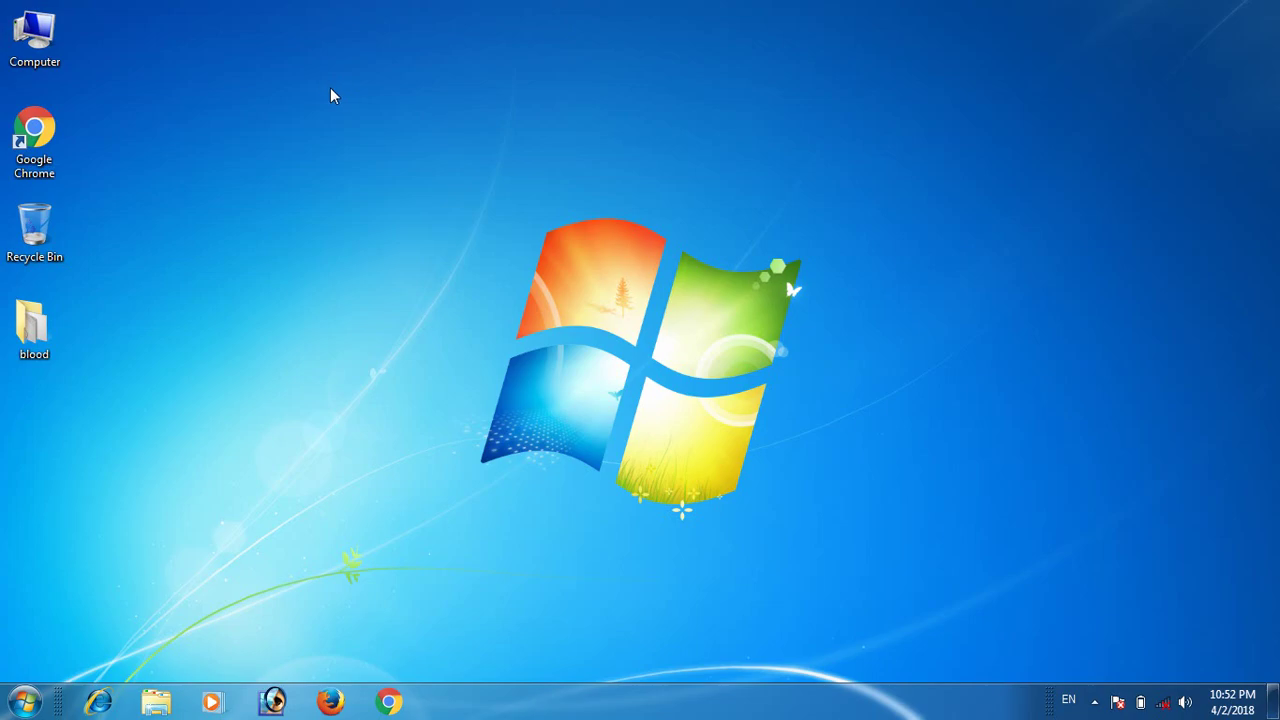
- View the computer's basic system information, including Windows edition, processor and memory, and close the window
right_click(47, 63)
click(149, 242)
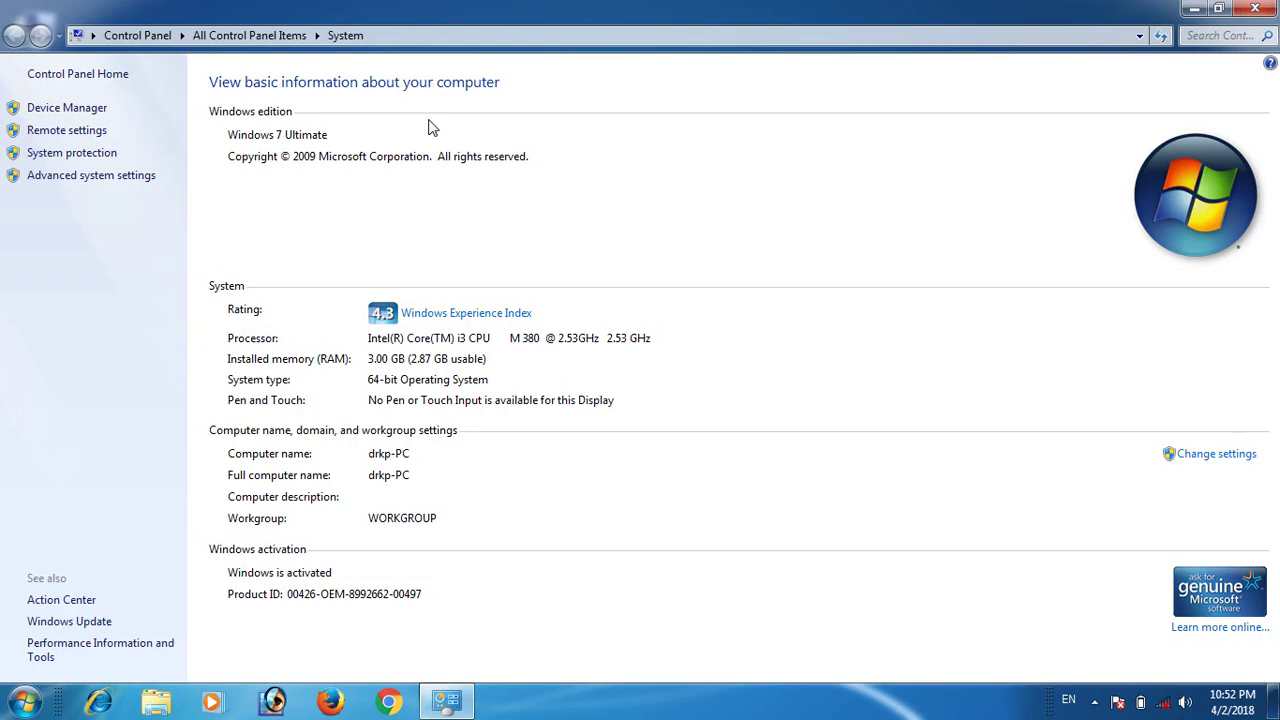
click(1255, 8)
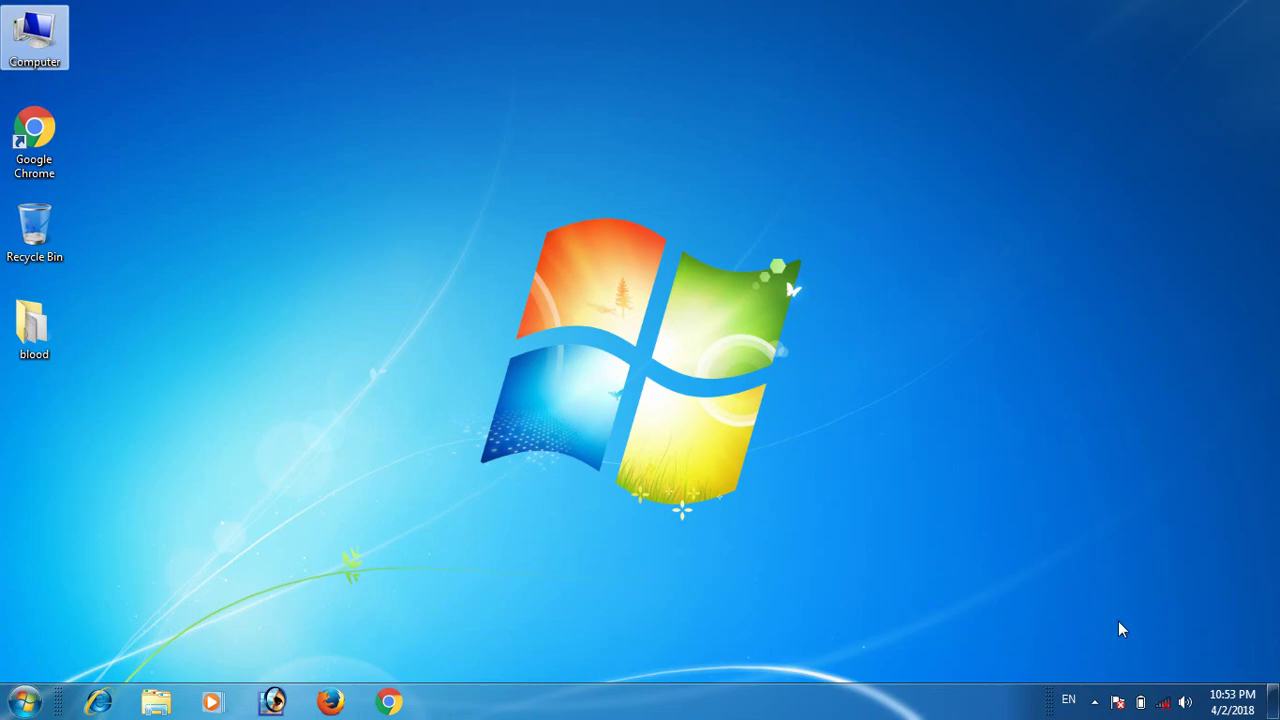
- Open the notification area icon settings, view the behavior options for Action Center, and cancel without changing them
click(1094, 703)
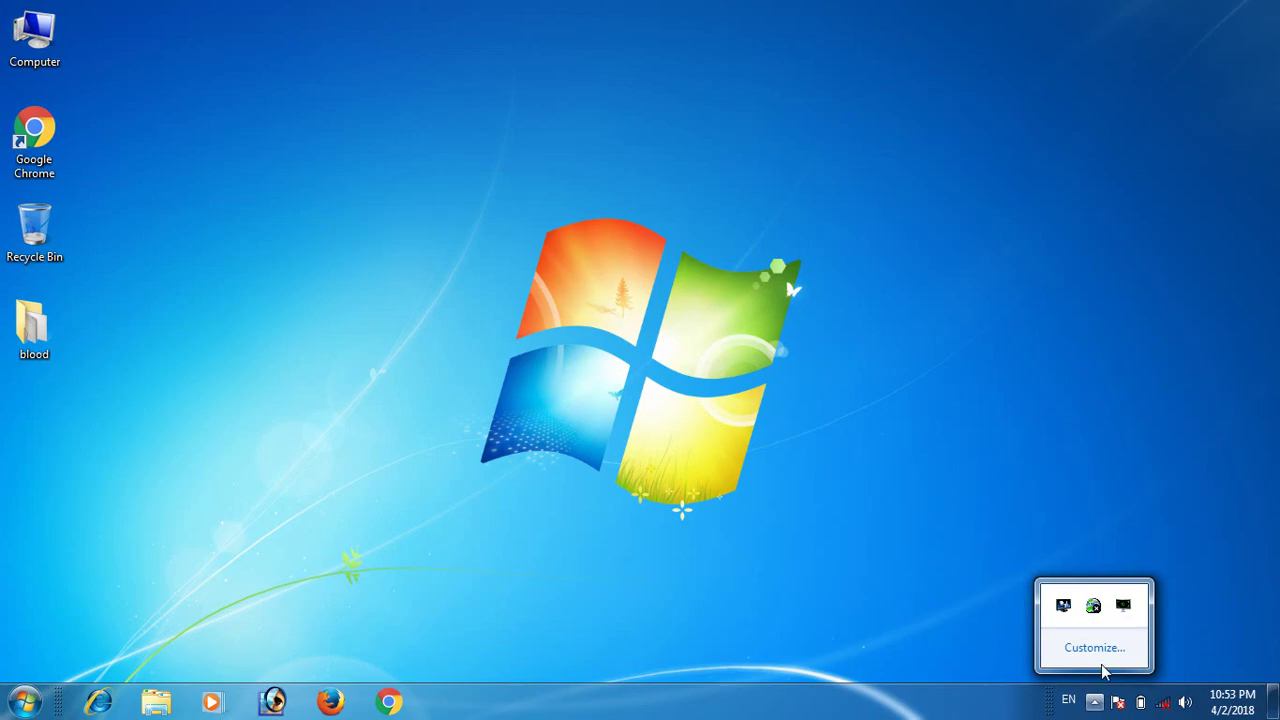
click(1105, 655)
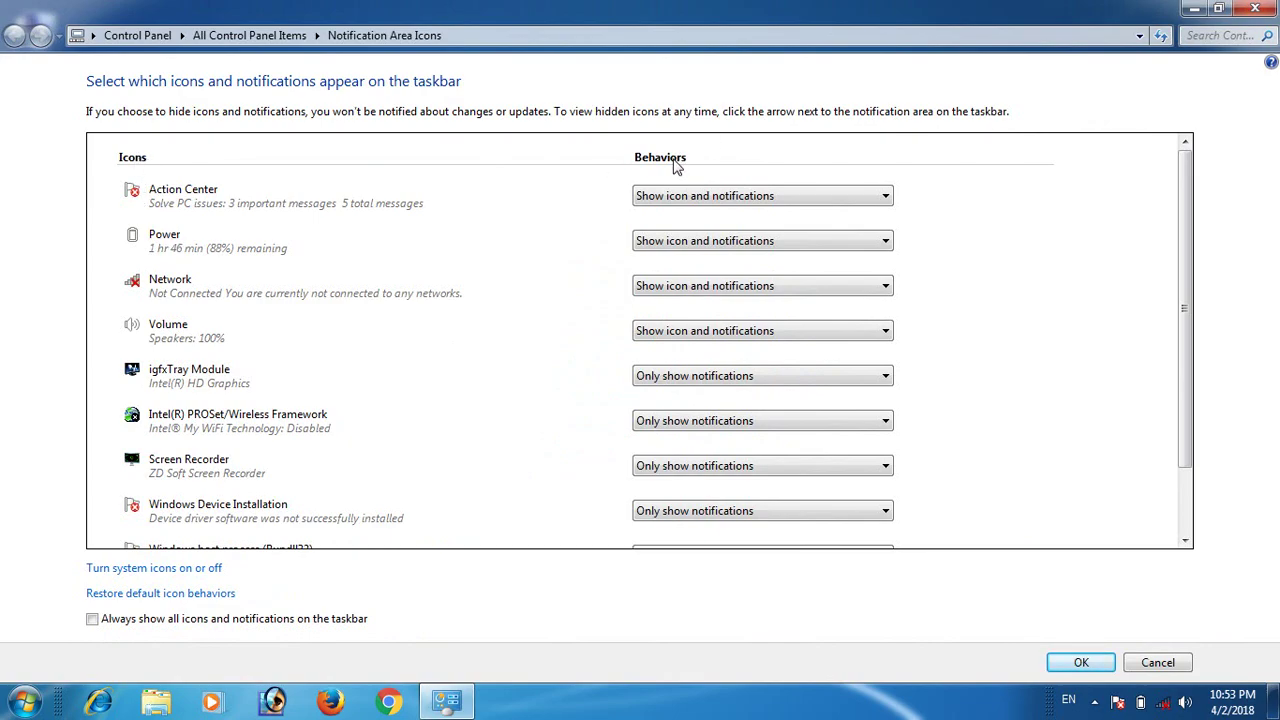
click(720, 205)
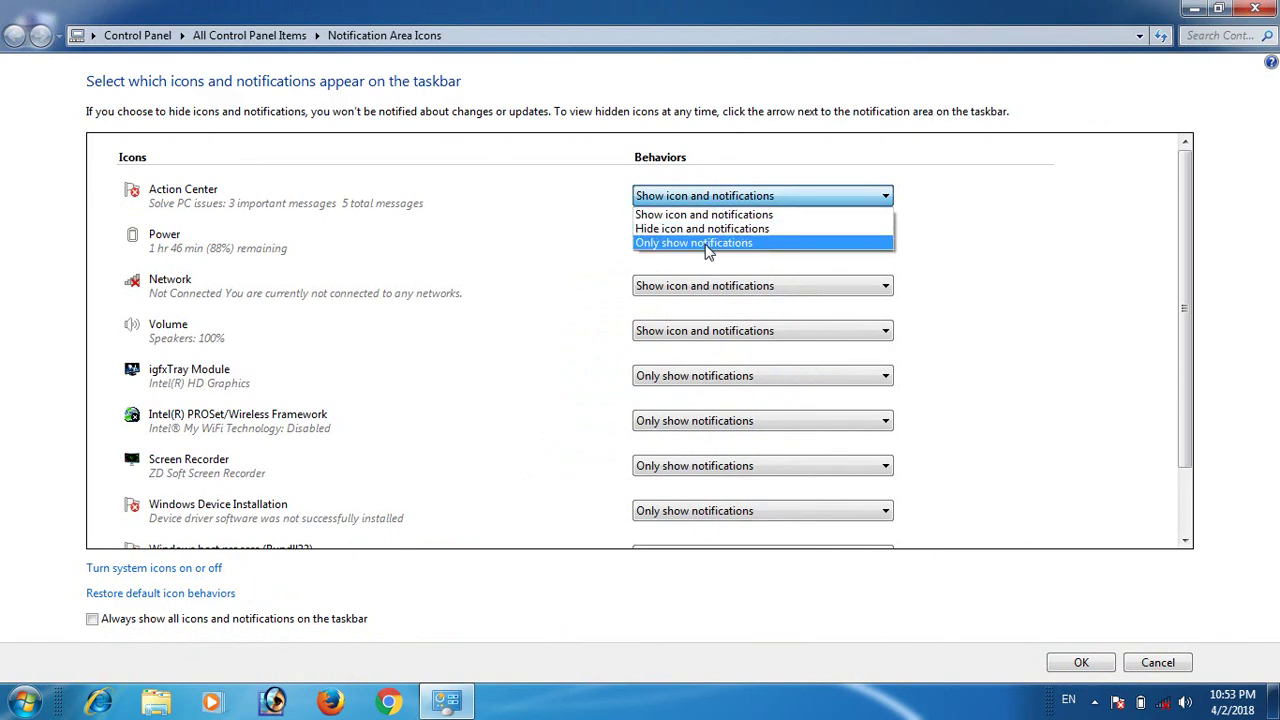
click(1050, 246)
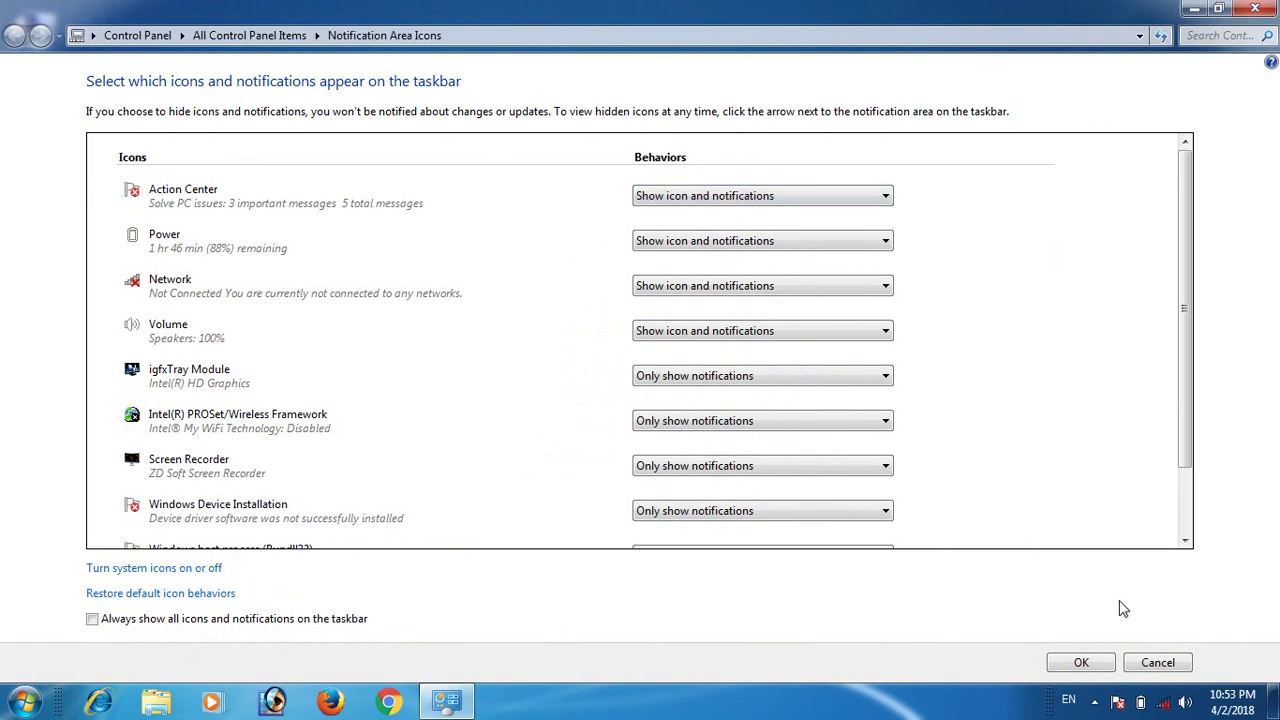
click(1162, 664)
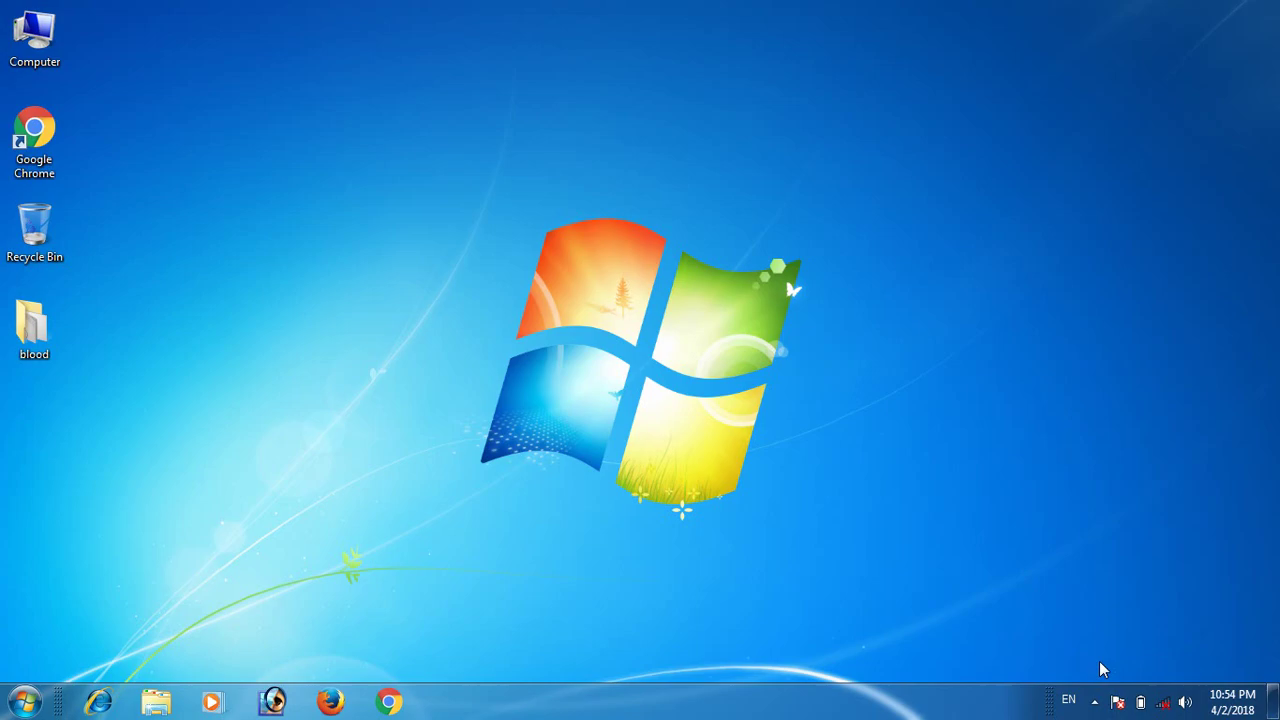
- Open the Computer window, hide and restore it with Show desktop, and close it
mouse_move(1145, 704)
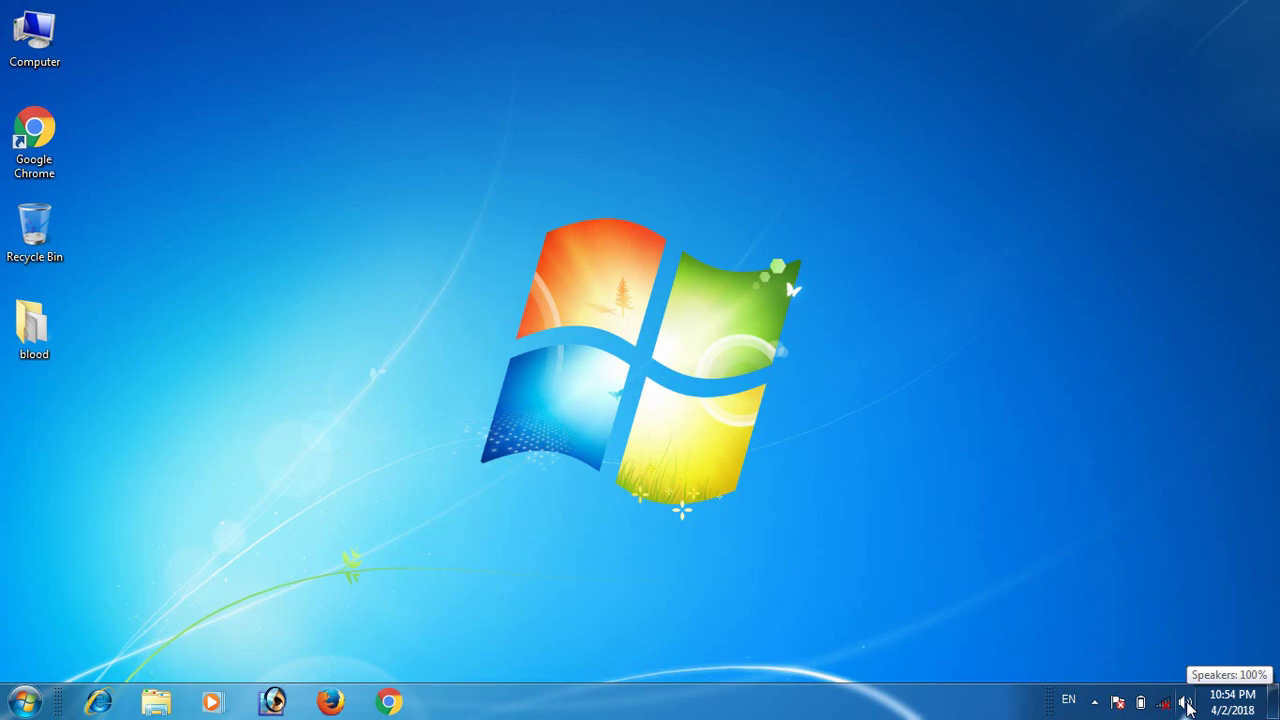
mouse_move(1227, 705)
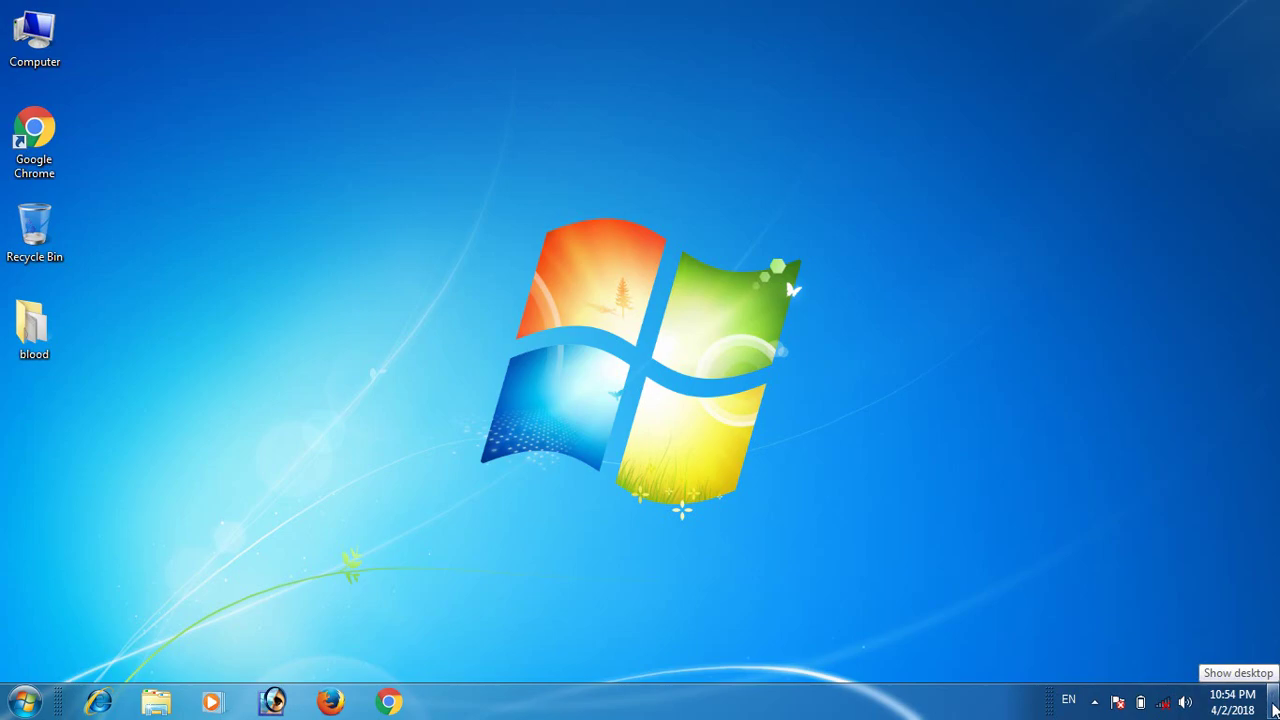
double_click(24, 55)
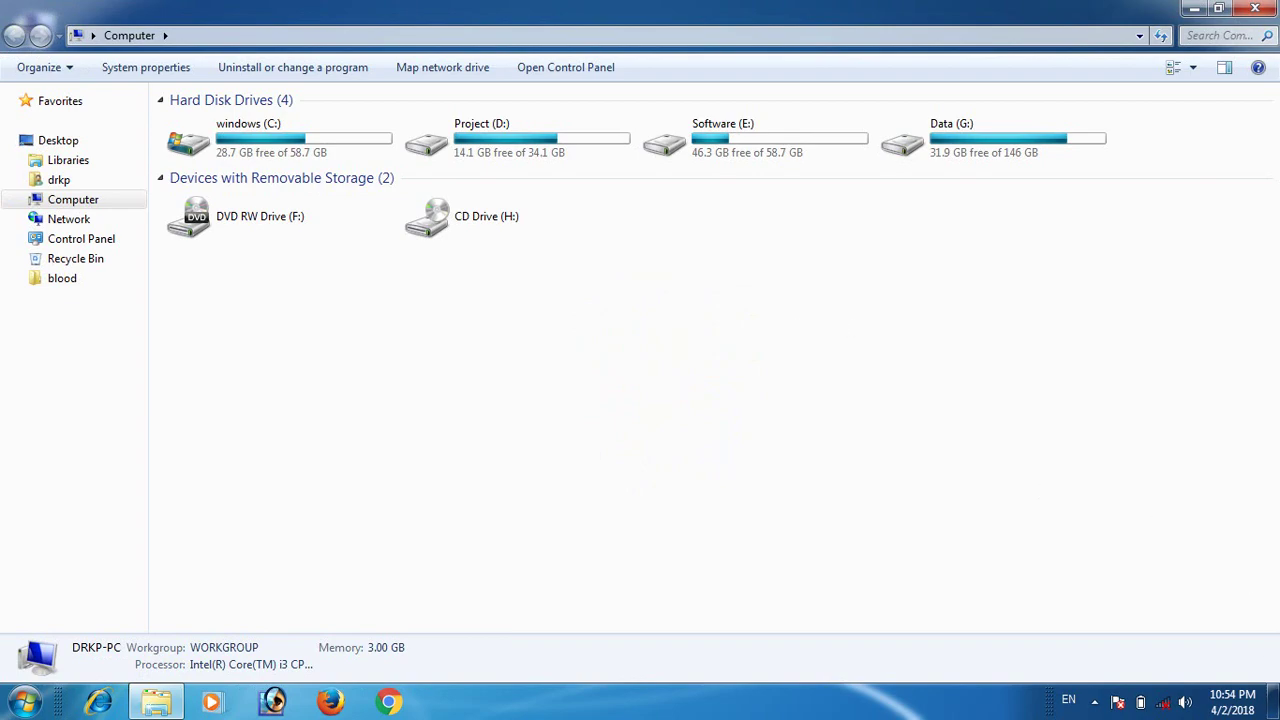
click(1275, 706)
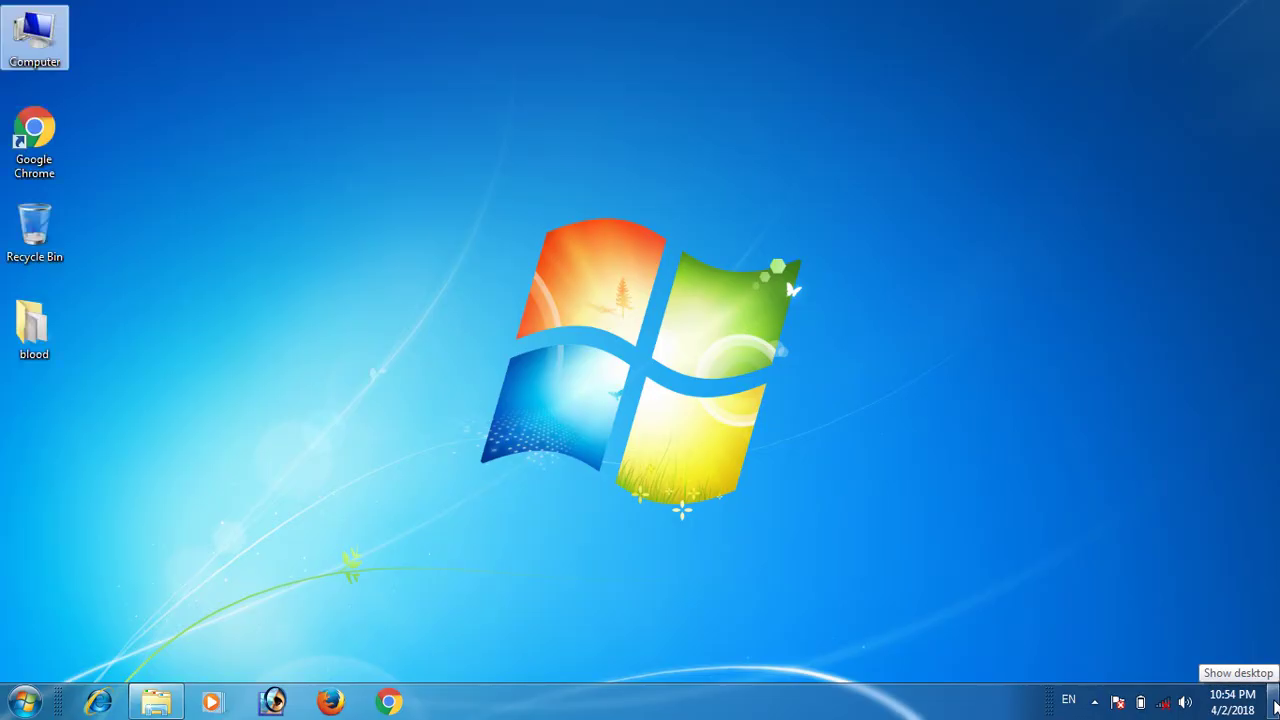
click(1275, 706)
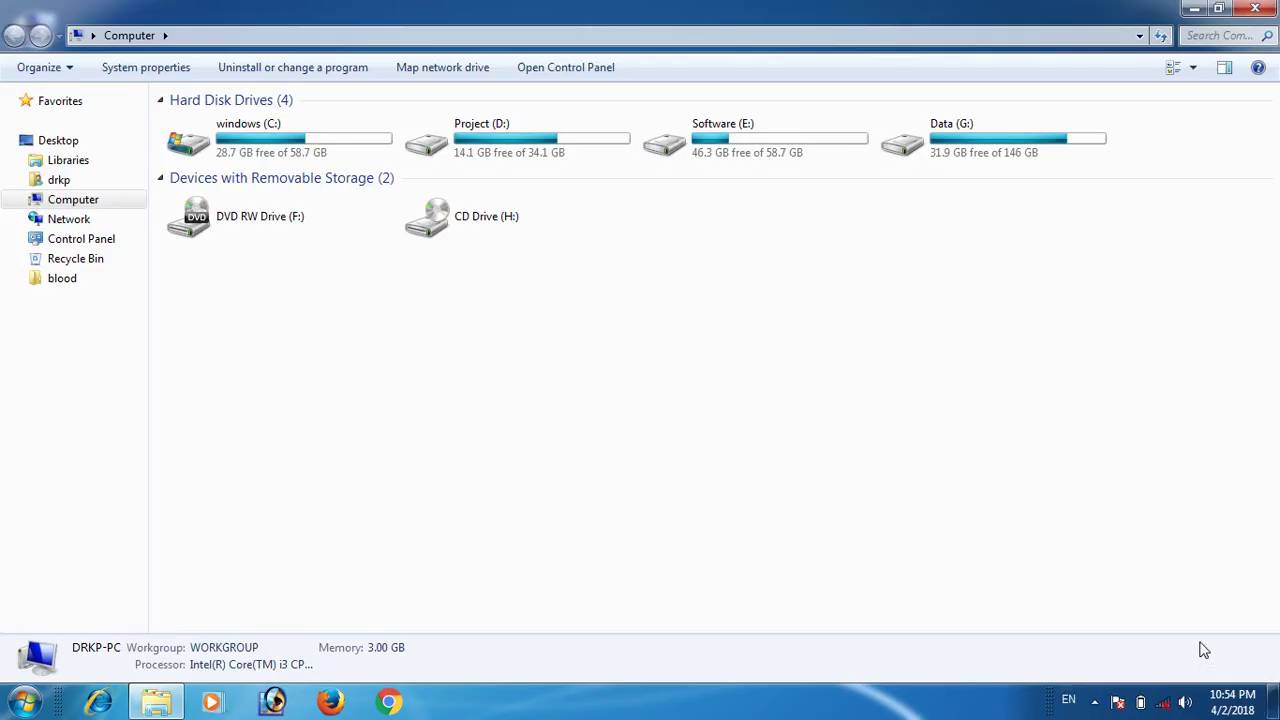
key(super+d)
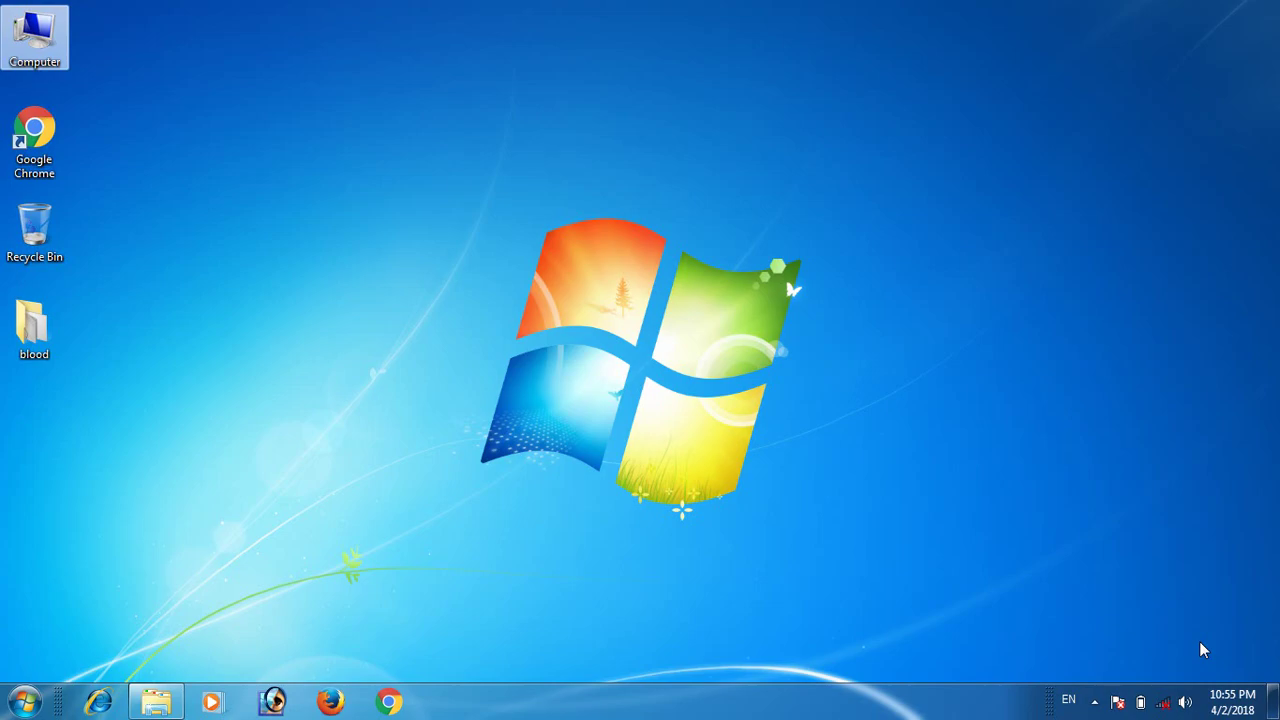
click(156, 700)
click(1265, 10)
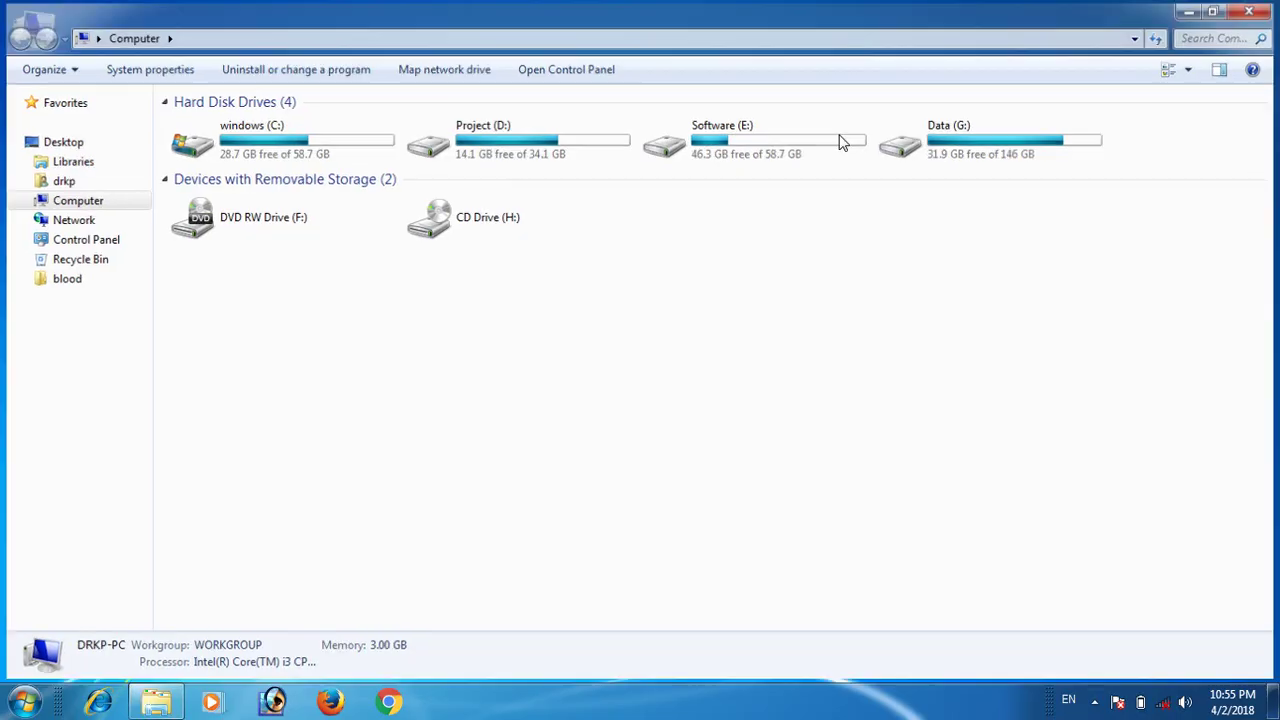
- Examine the Start menu, its full list of installed programs and the shutdown options, and close it
click(27, 702)
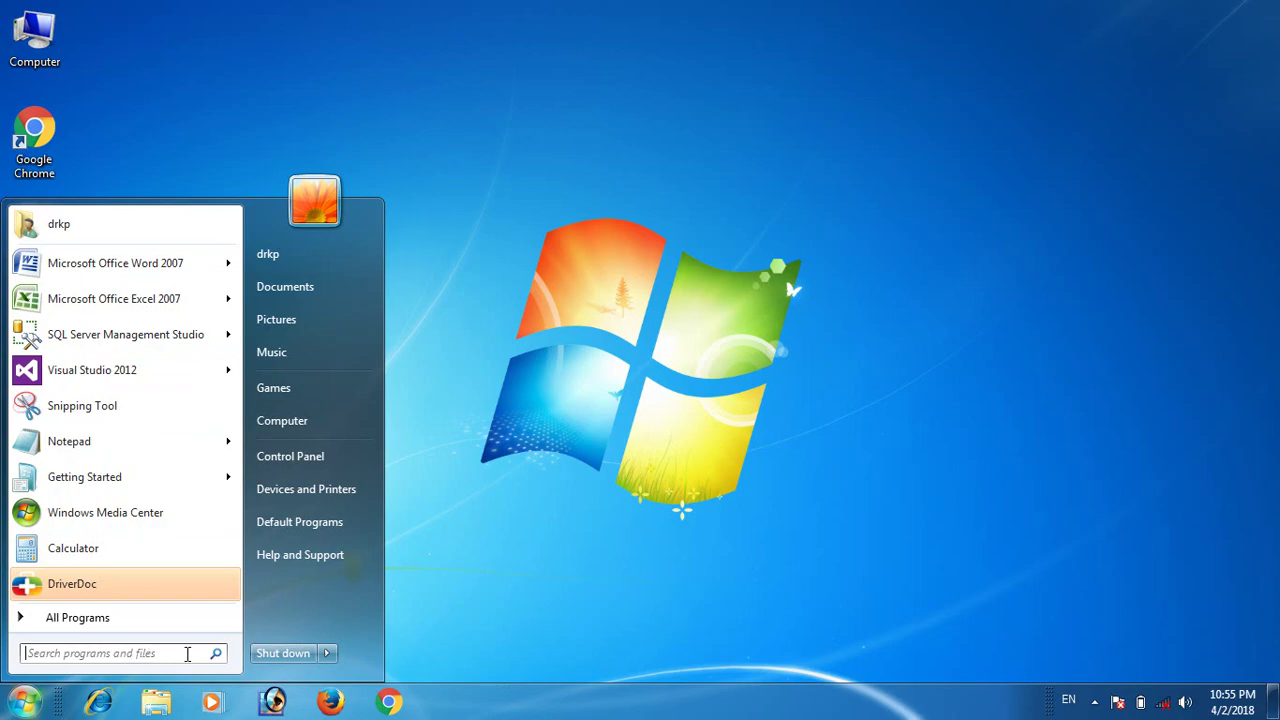
click(108, 627)
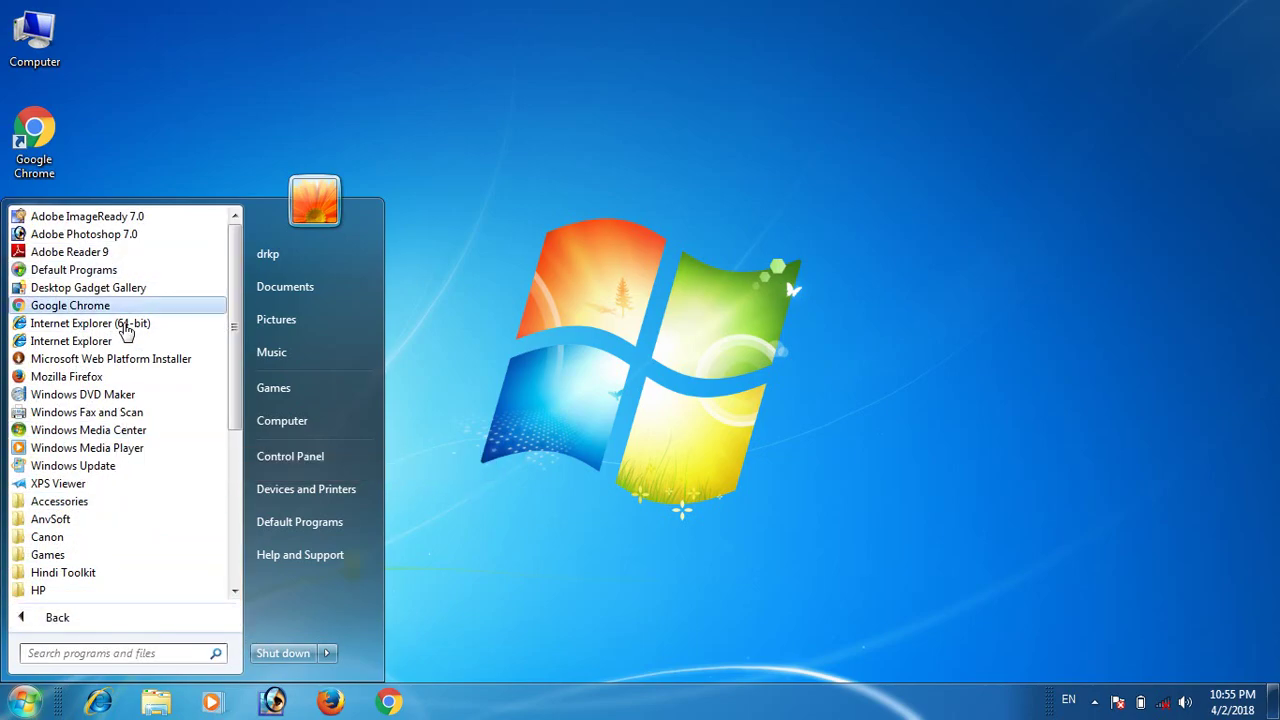
drag(238, 366, 245, 542)
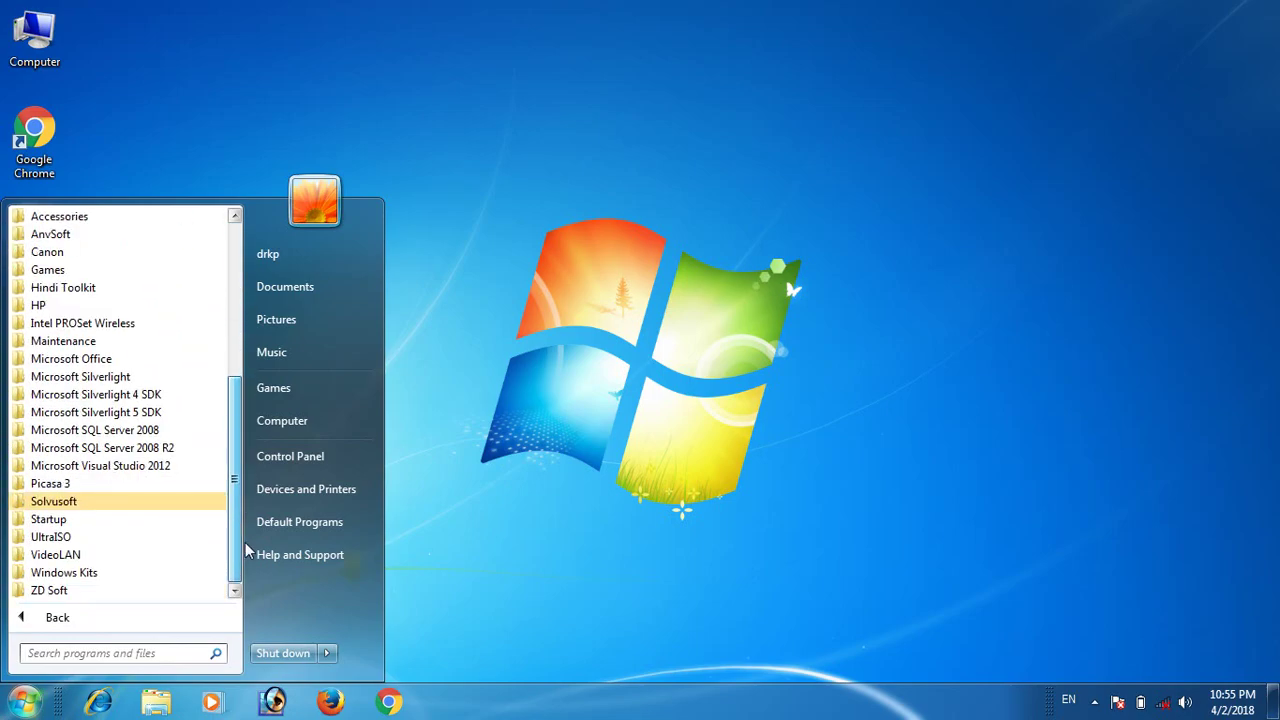
click(55, 620)
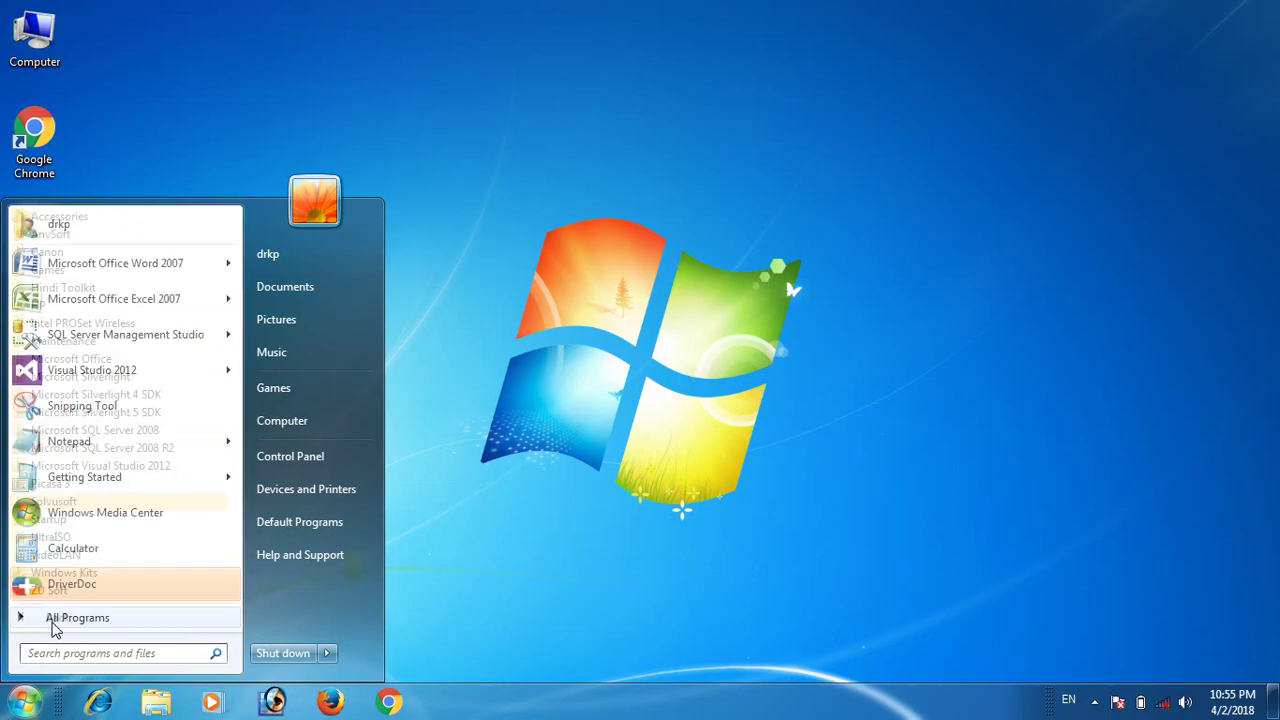
click(53, 622)
click(55, 624)
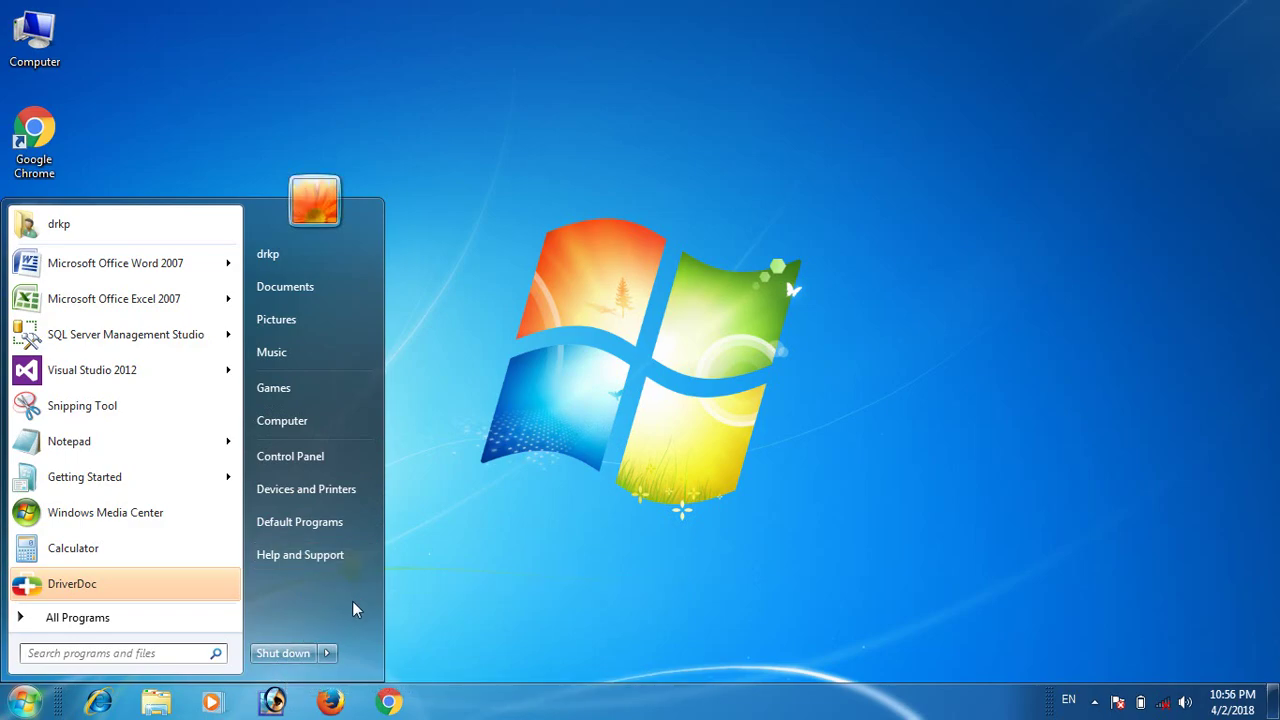
mouse_move(331, 653)
click(709, 449)
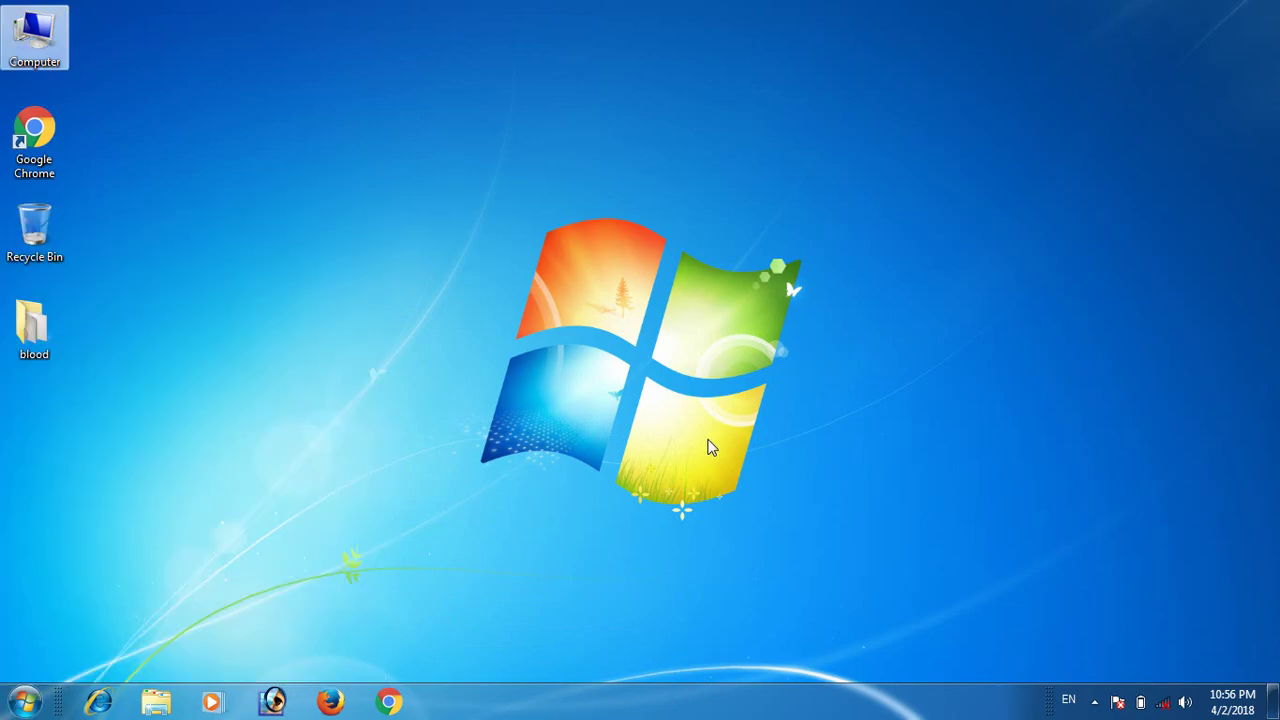
- Open Windows Explorer from the Start button's options, view the libraries, and close the window
right_click(33, 703)
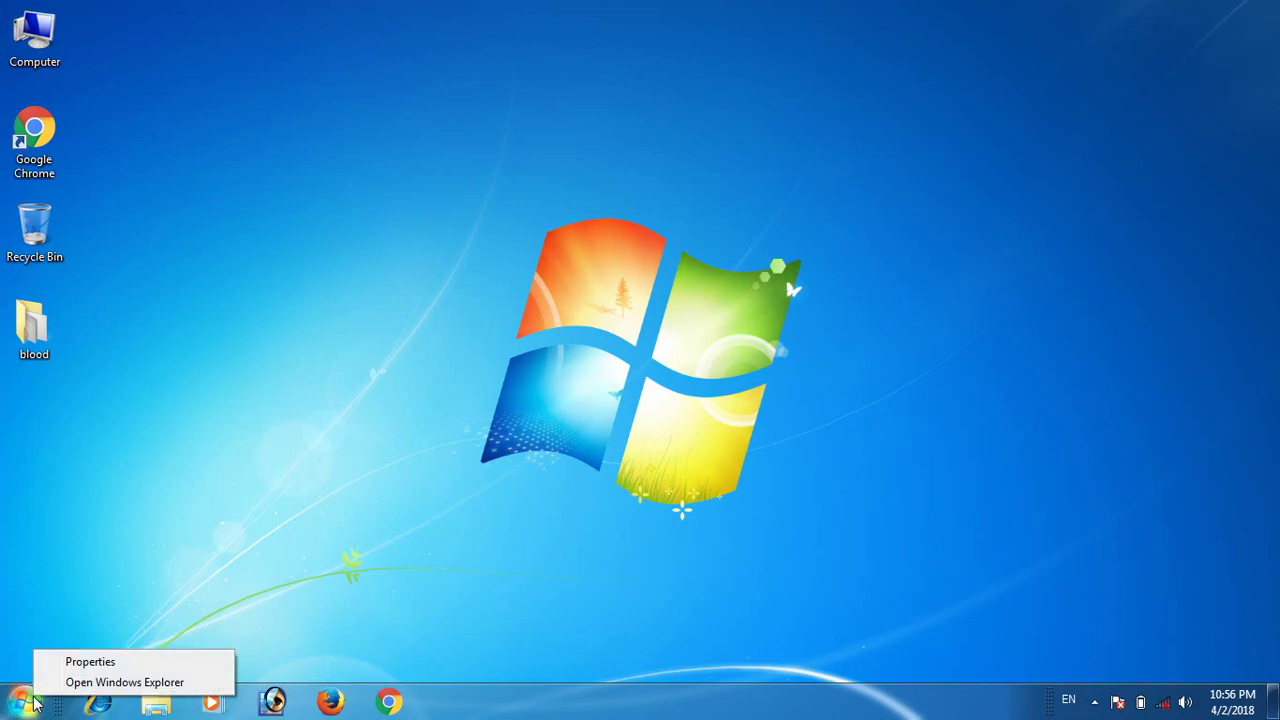
click(138, 684)
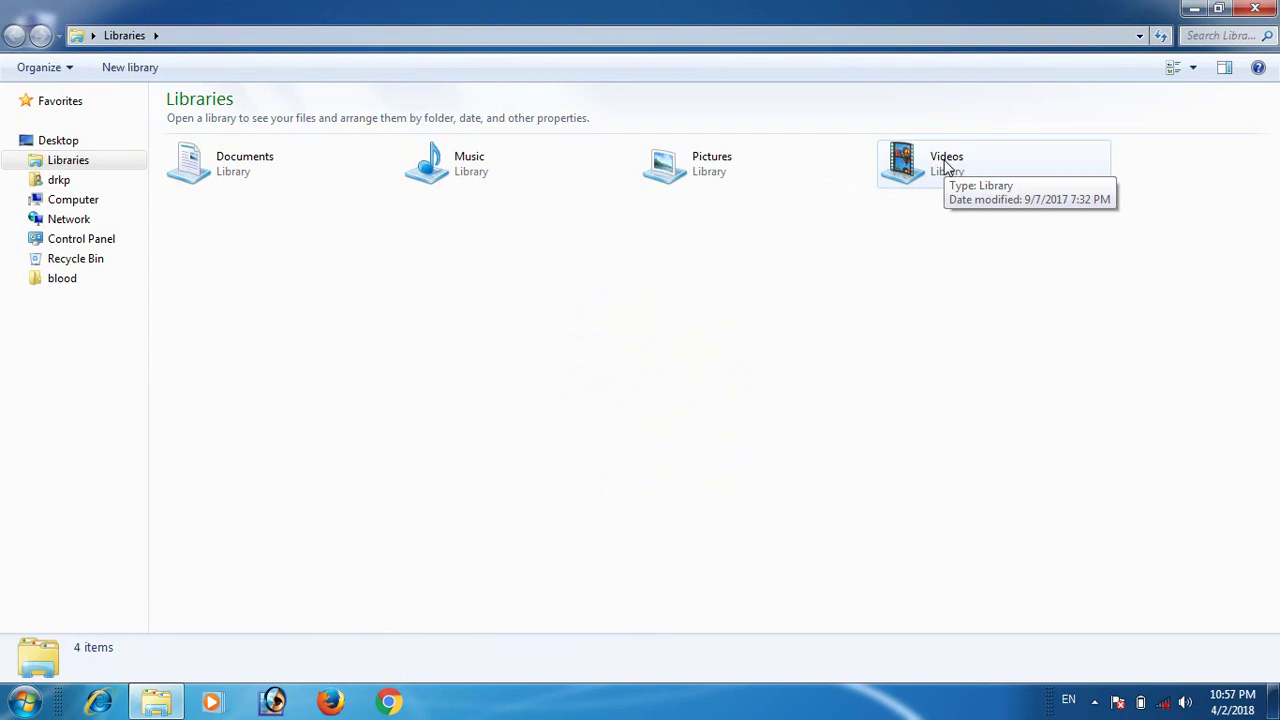
click(1255, 9)
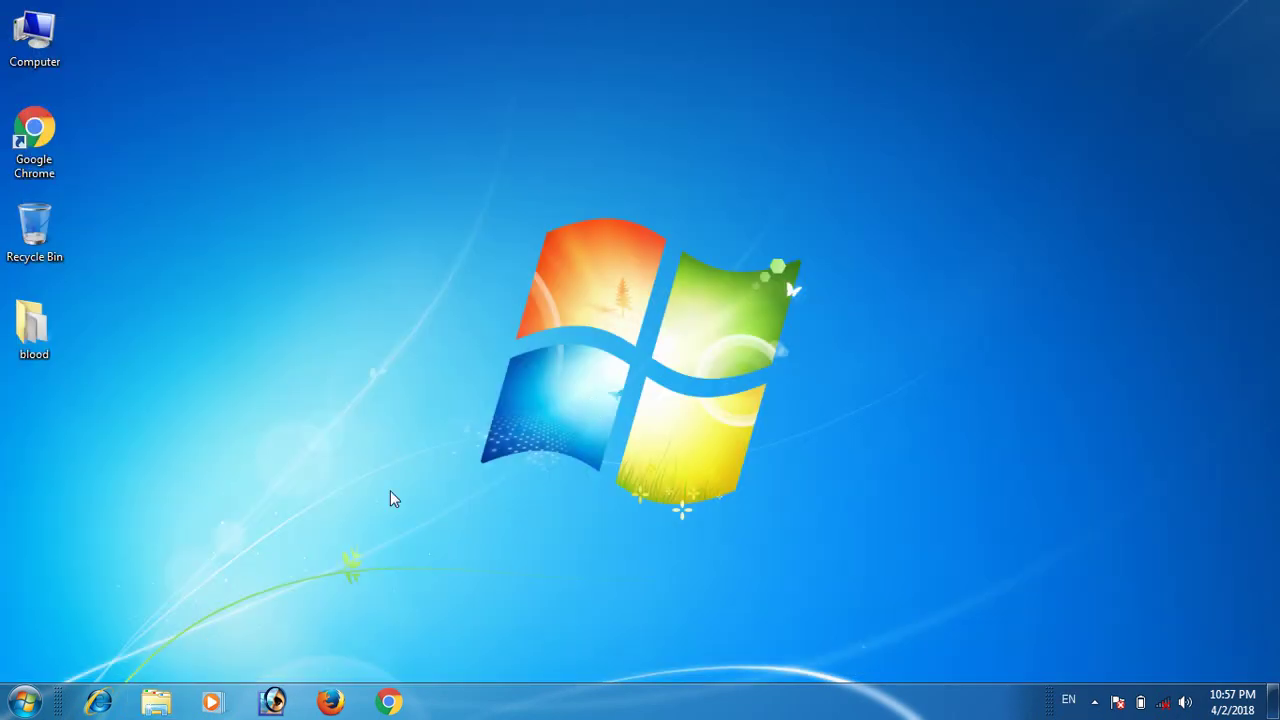
- Open Taskbar and Start Menu Properties and review the Taskbar, Start Menu and Toolbars settings
right_click(24, 703)
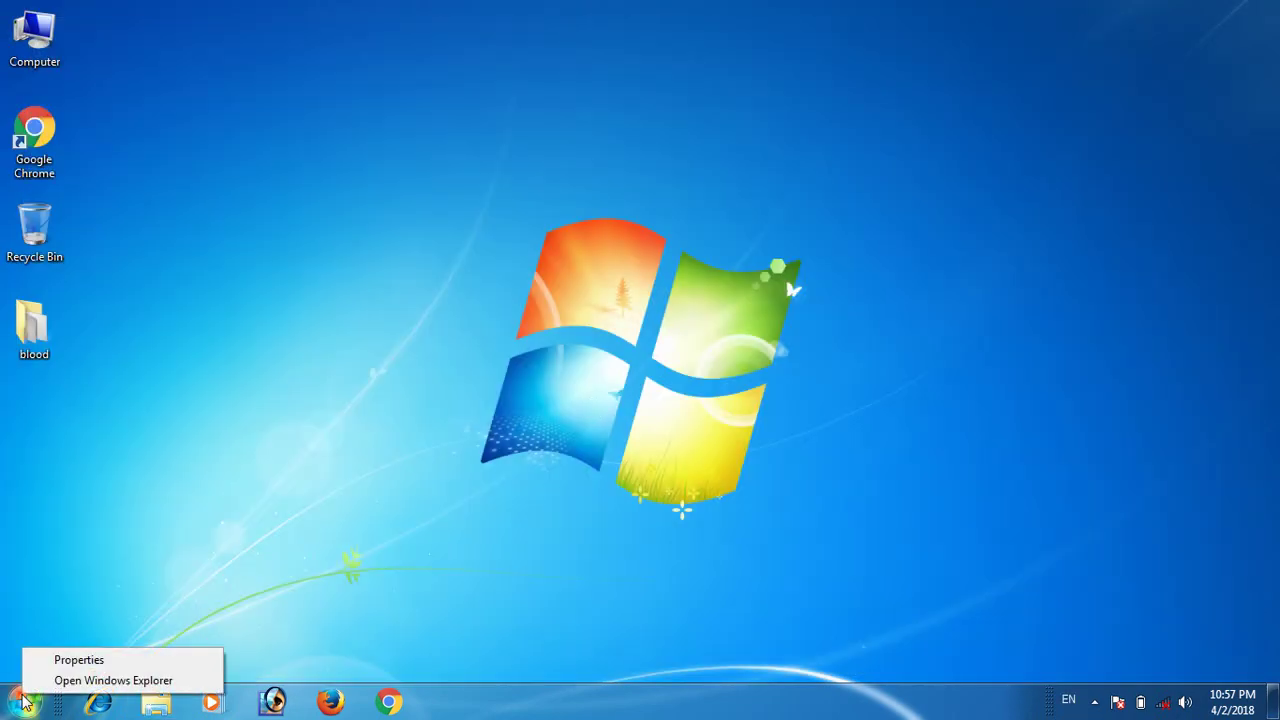
click(78, 662)
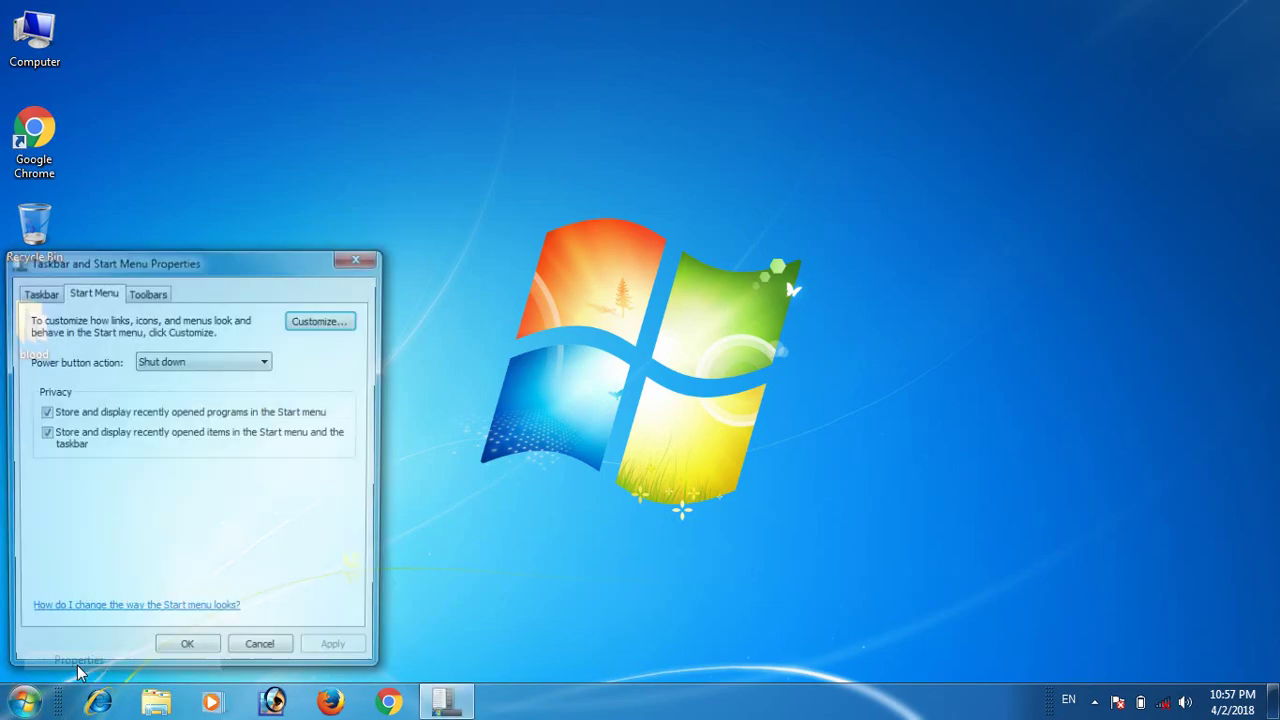
drag(197, 267, 560, 118)
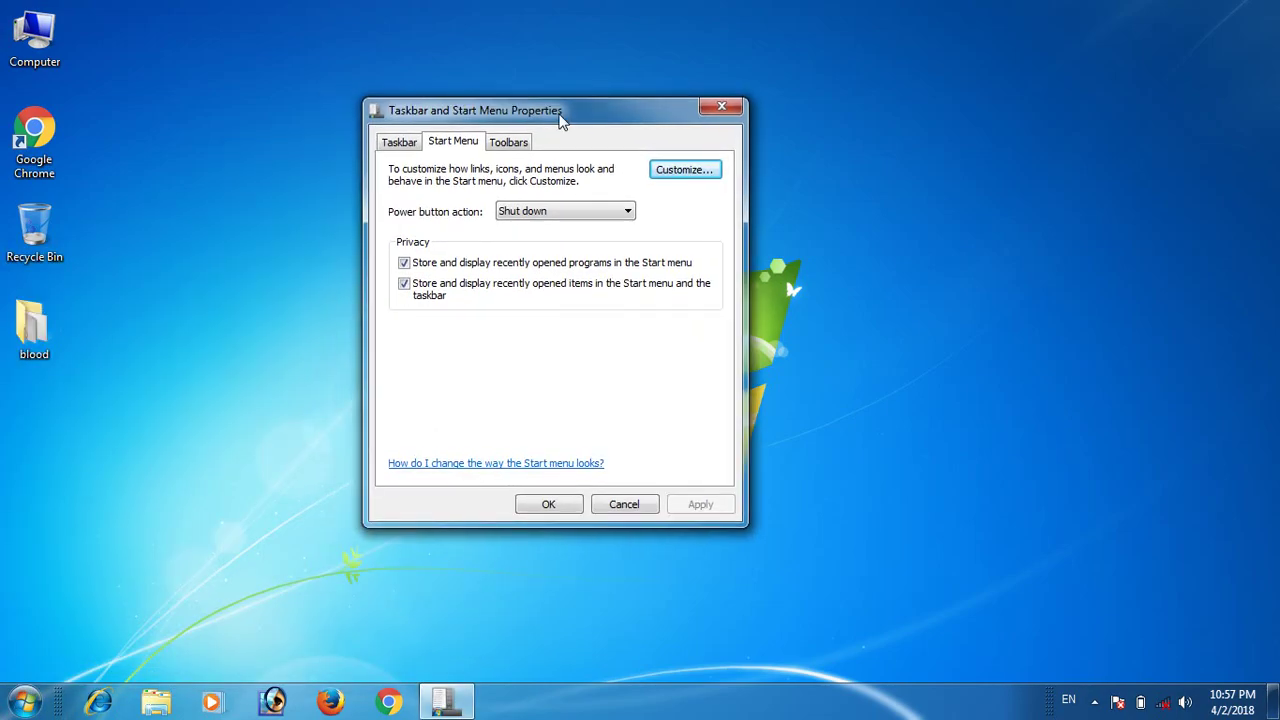
click(398, 146)
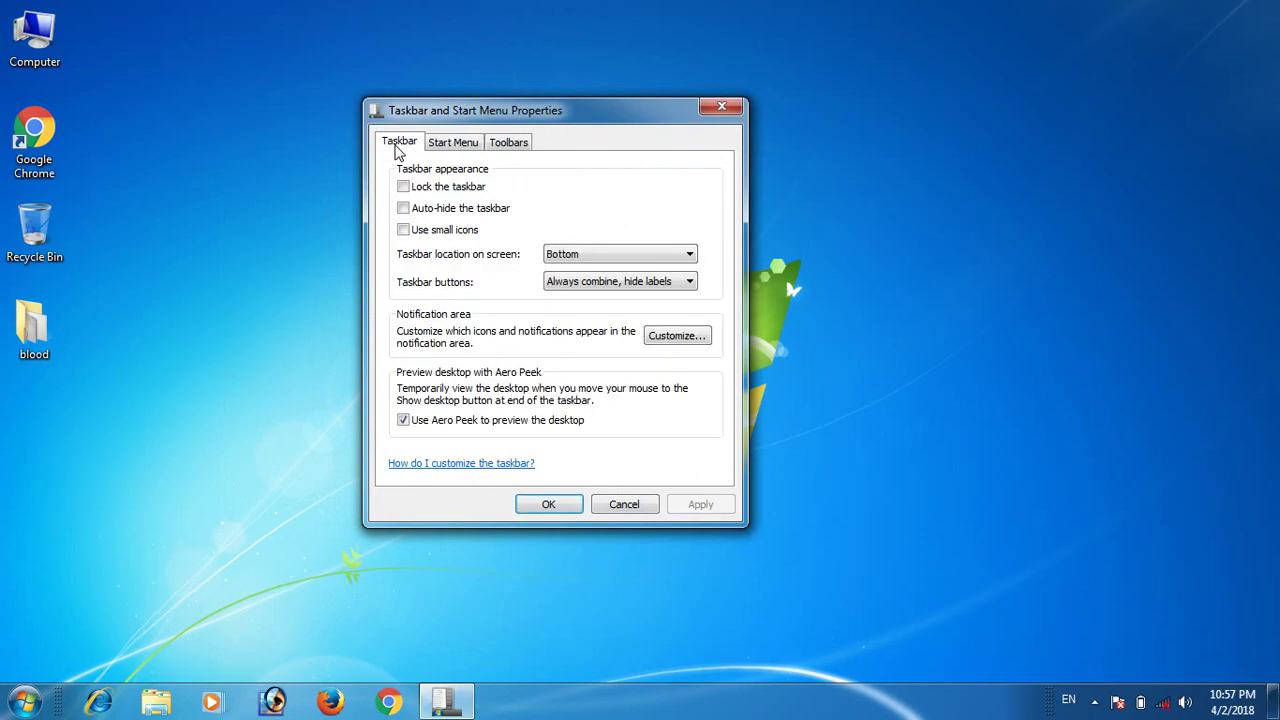
click(450, 146)
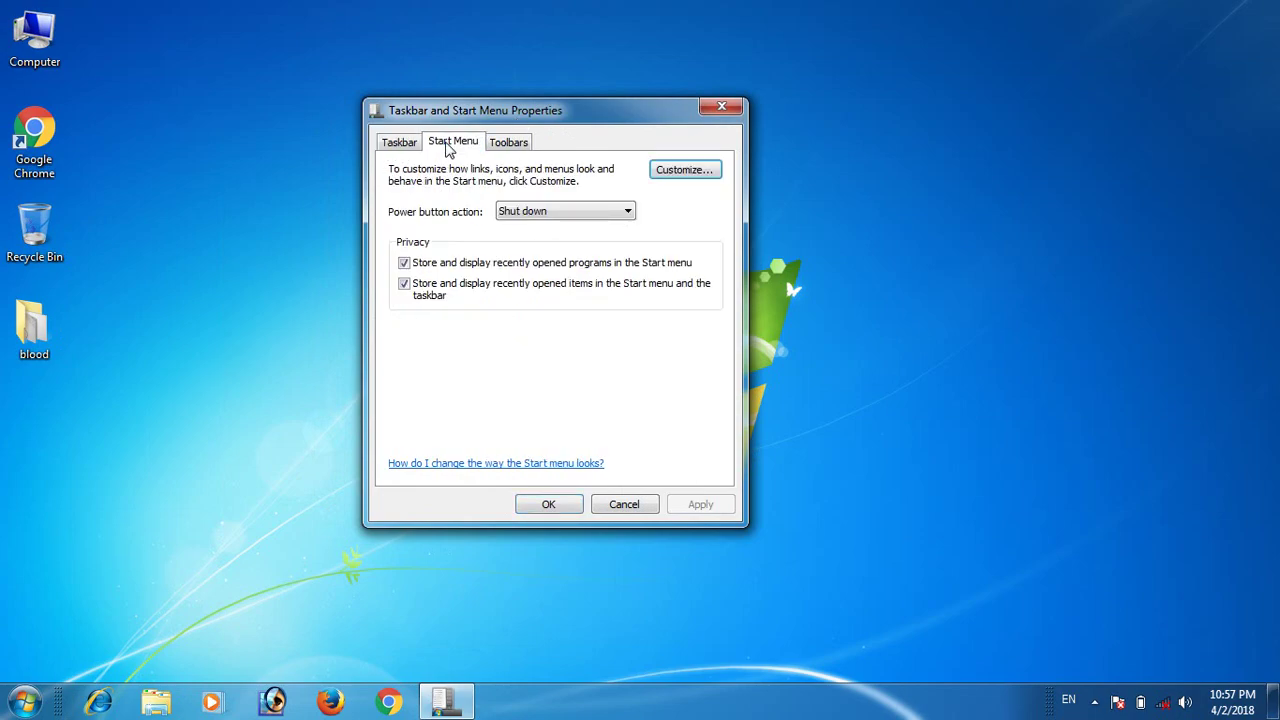
click(518, 145)
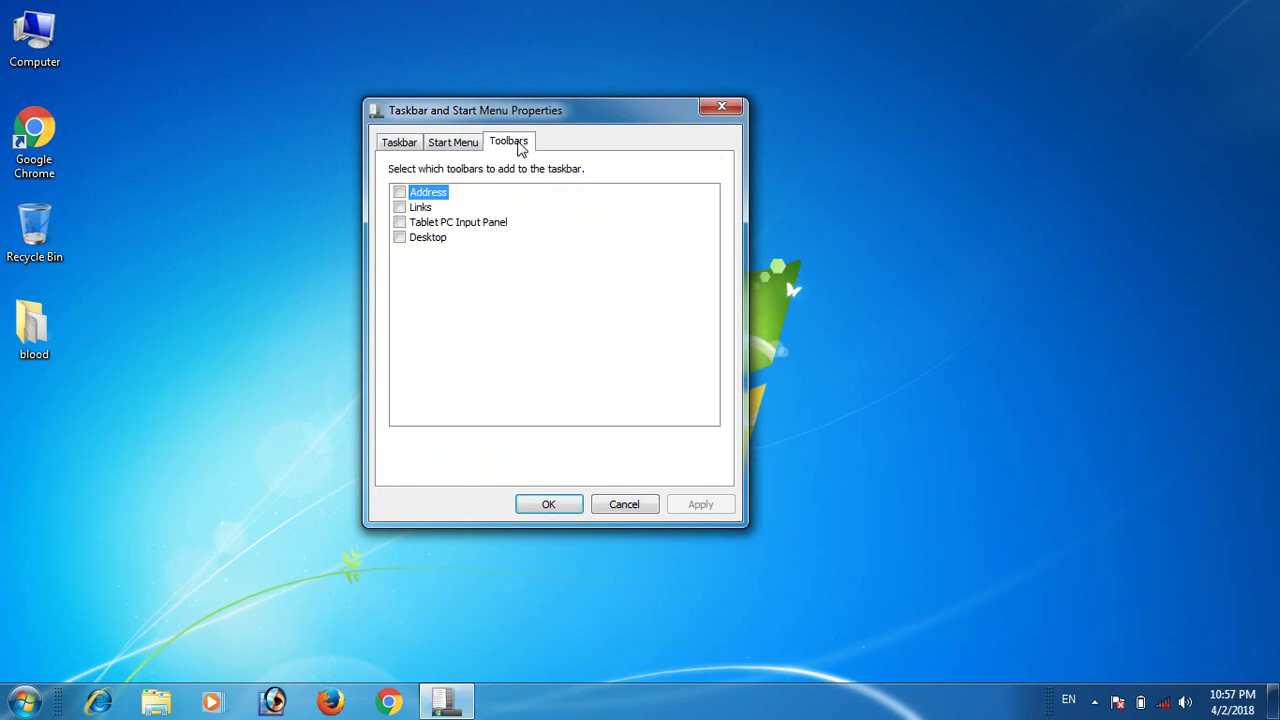
- Lock the taskbar in its appearance settings, apply the change and close the properties dialog
click(383, 147)
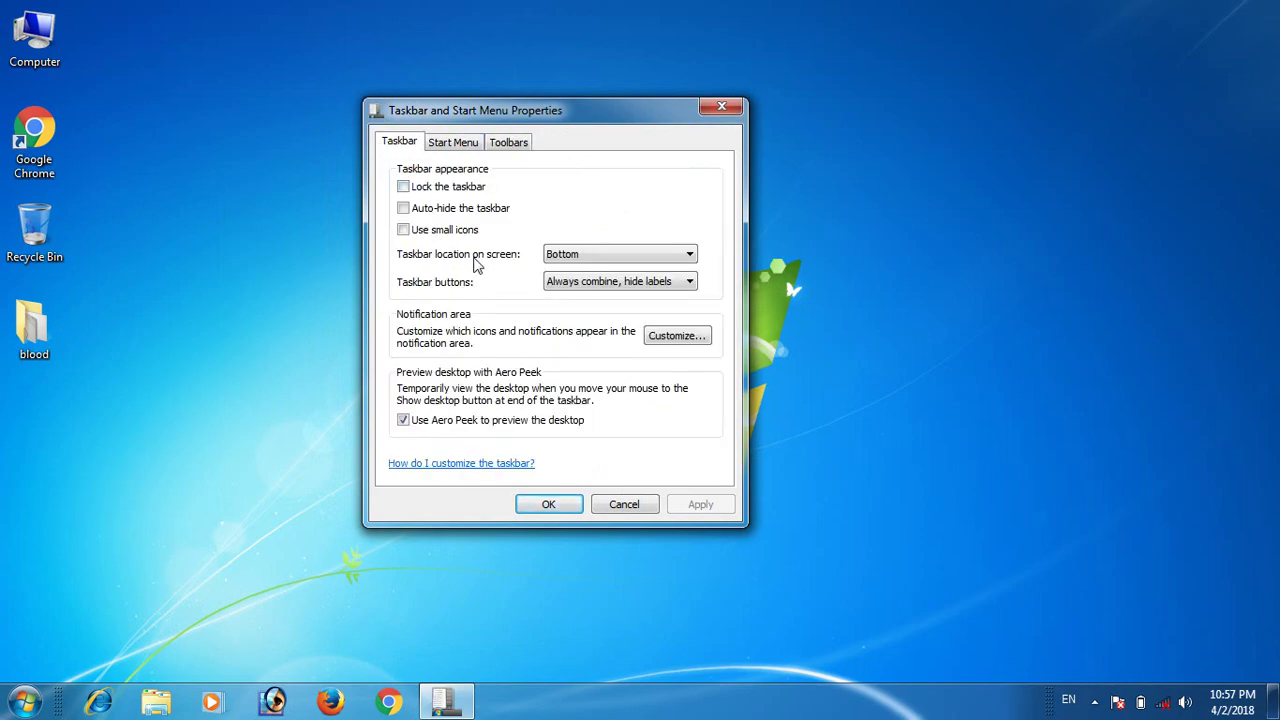
click(404, 190)
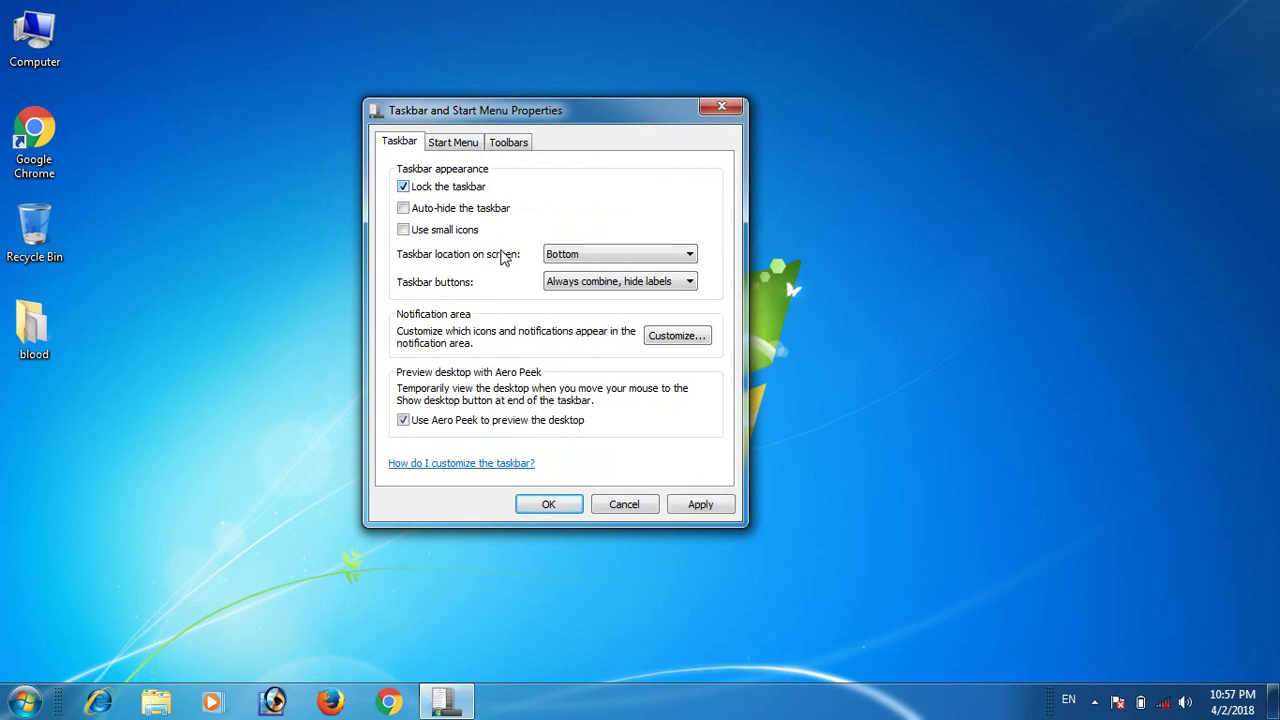
click(710, 506)
click(568, 506)
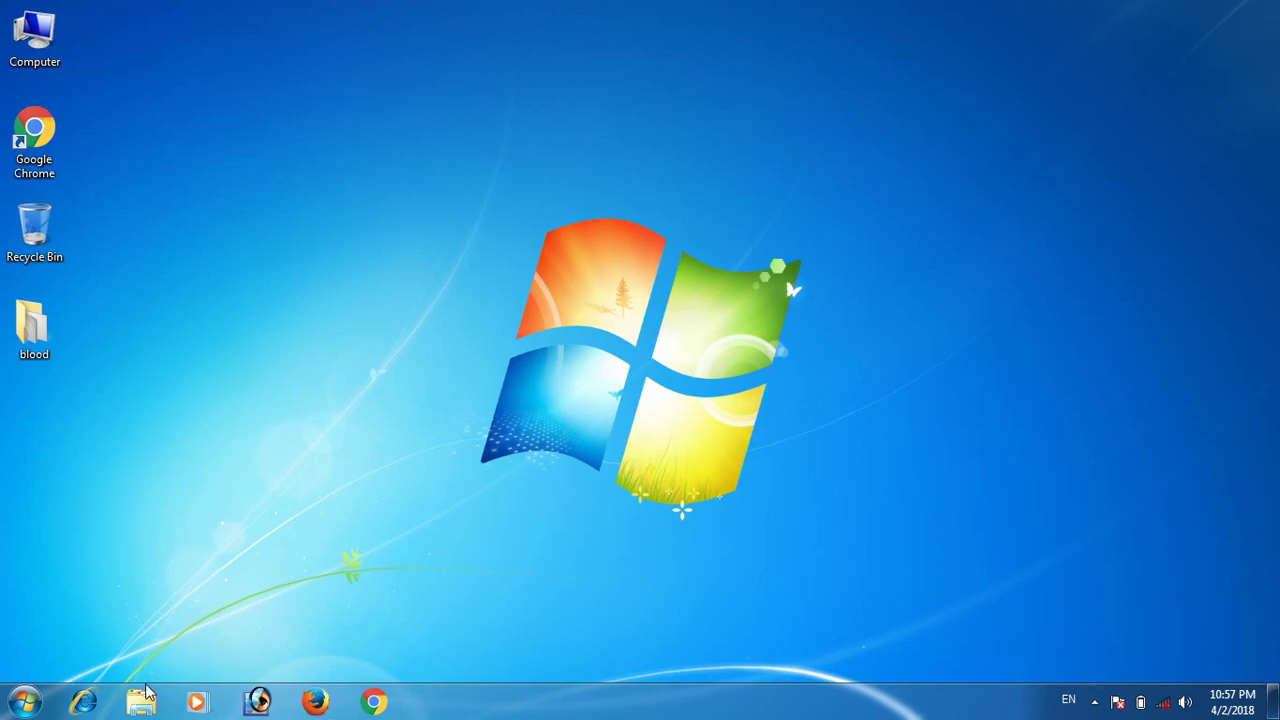
- Unlock the taskbar in Taskbar and Start Menu Properties, apply the change and close the dialog
right_click(20, 704)
click(73, 670)
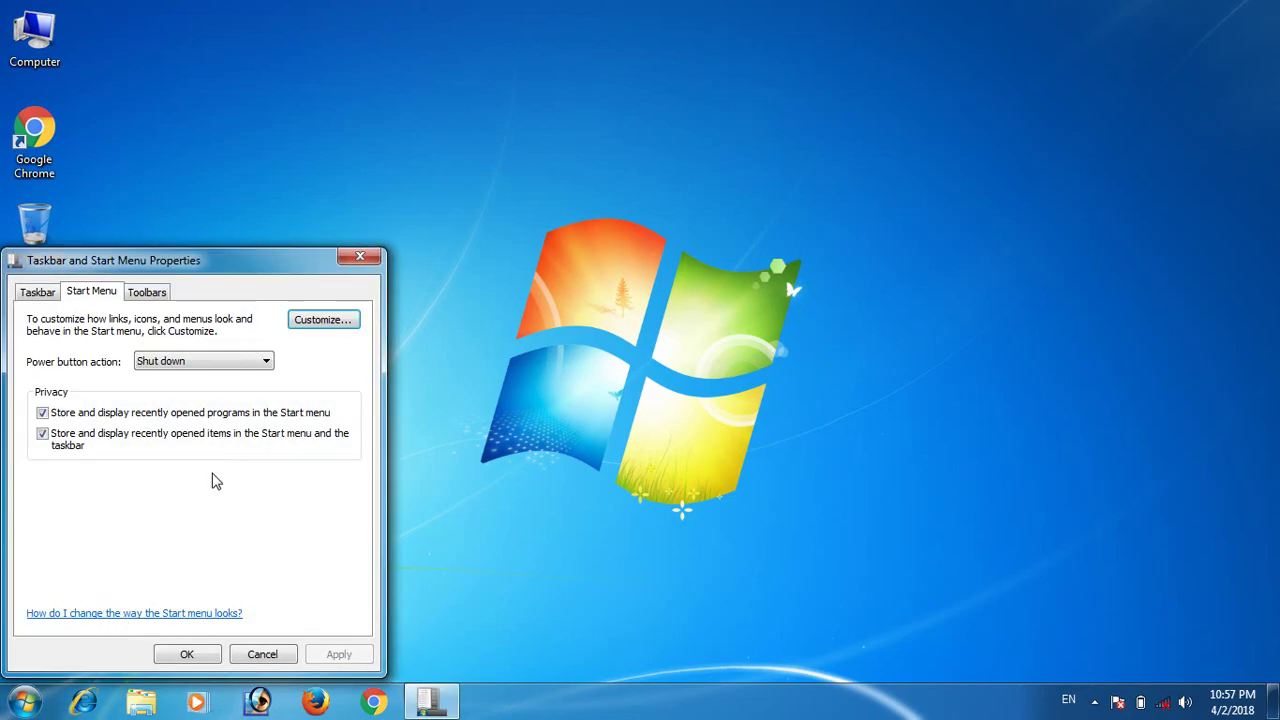
drag(194, 257, 373, 203)
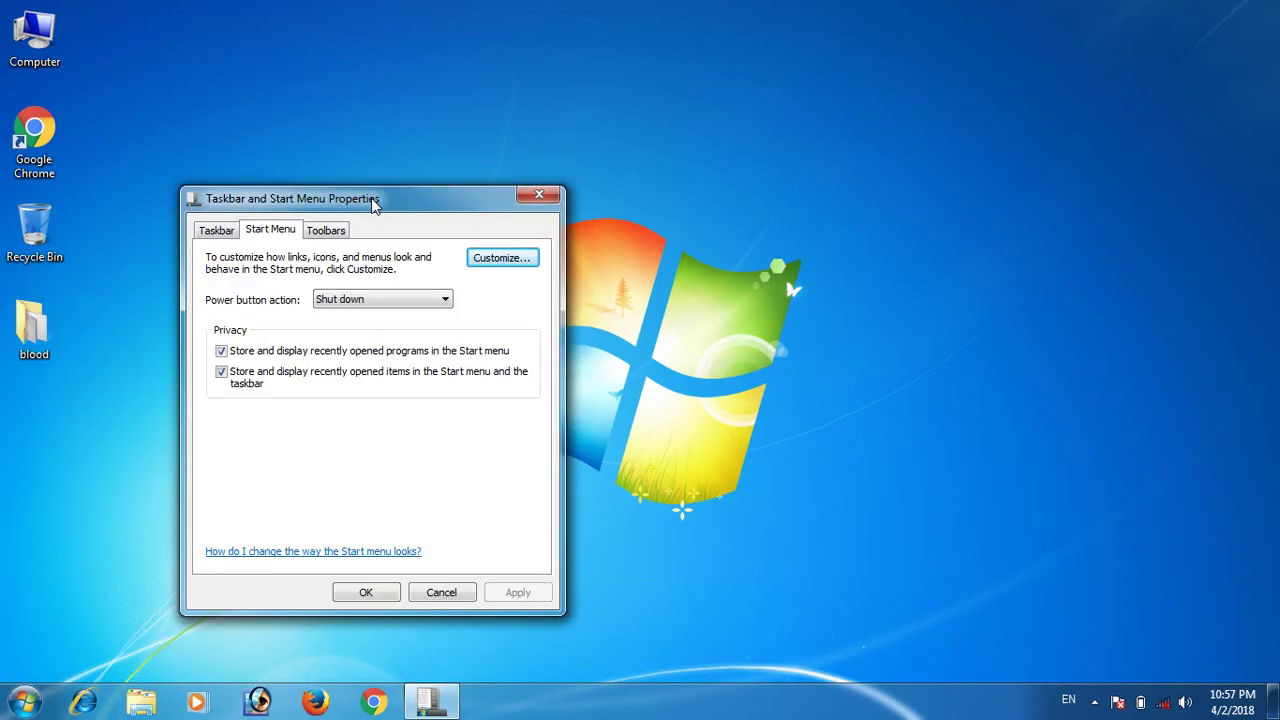
click(214, 231)
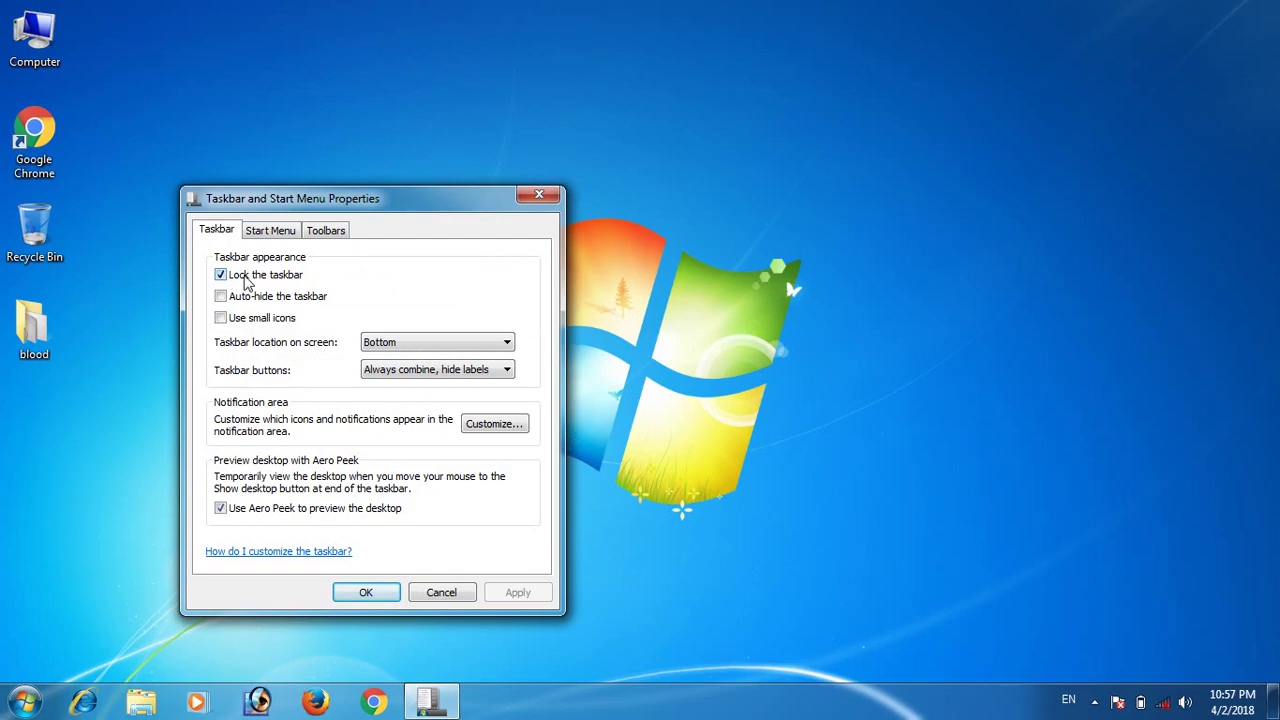
click(221, 275)
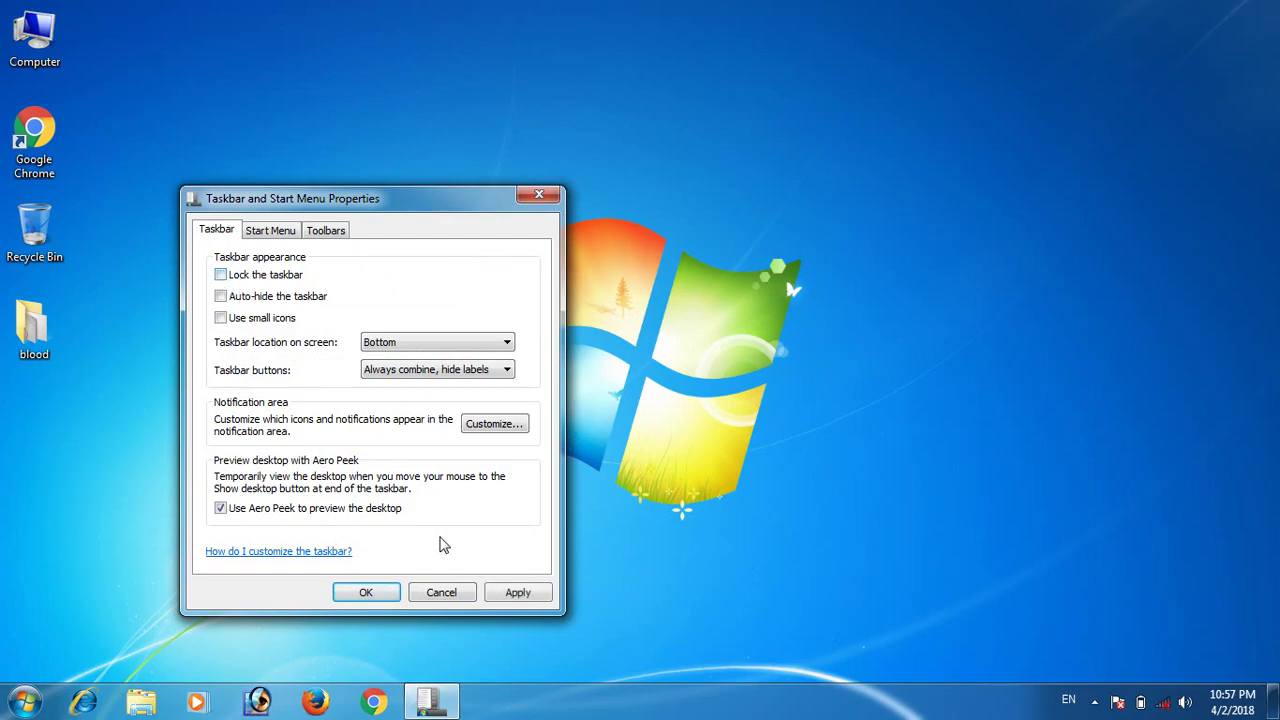
click(516, 594)
click(385, 596)
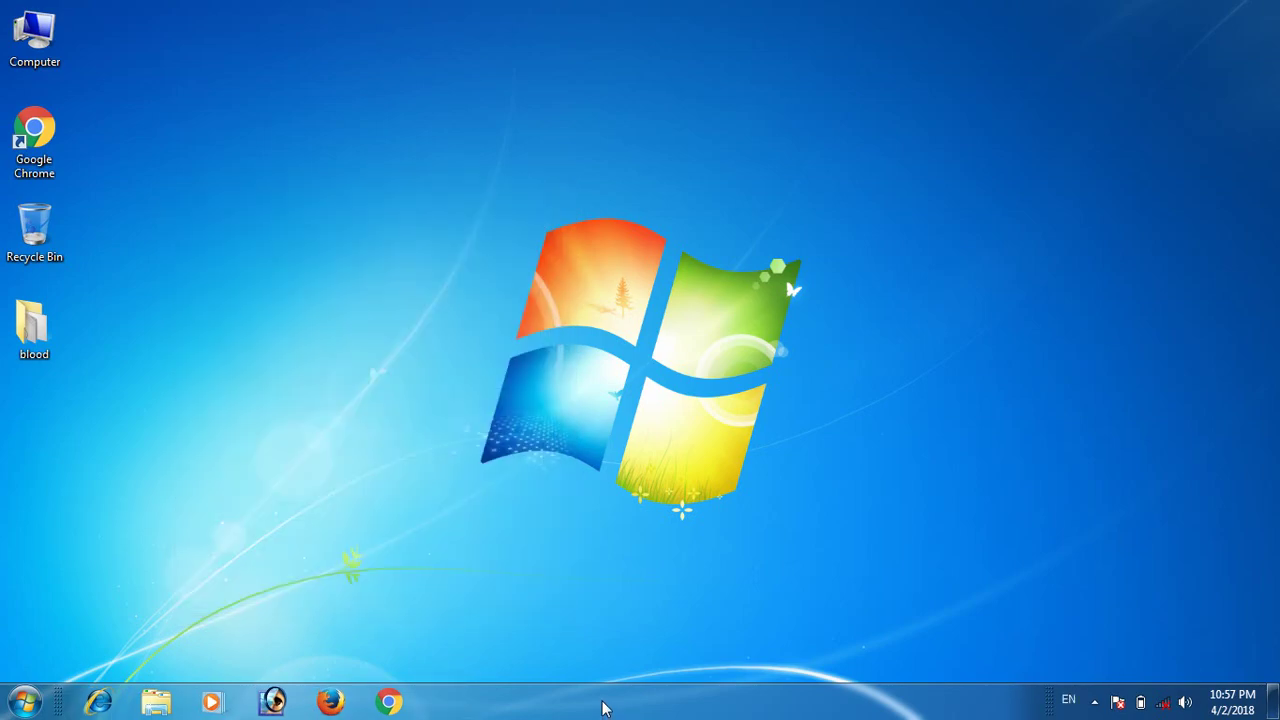
- Move the unlocked taskbar to the right, top and left edges of the desktop, return it to the bottom edge, and lock it
drag(604, 704, 997, 236)
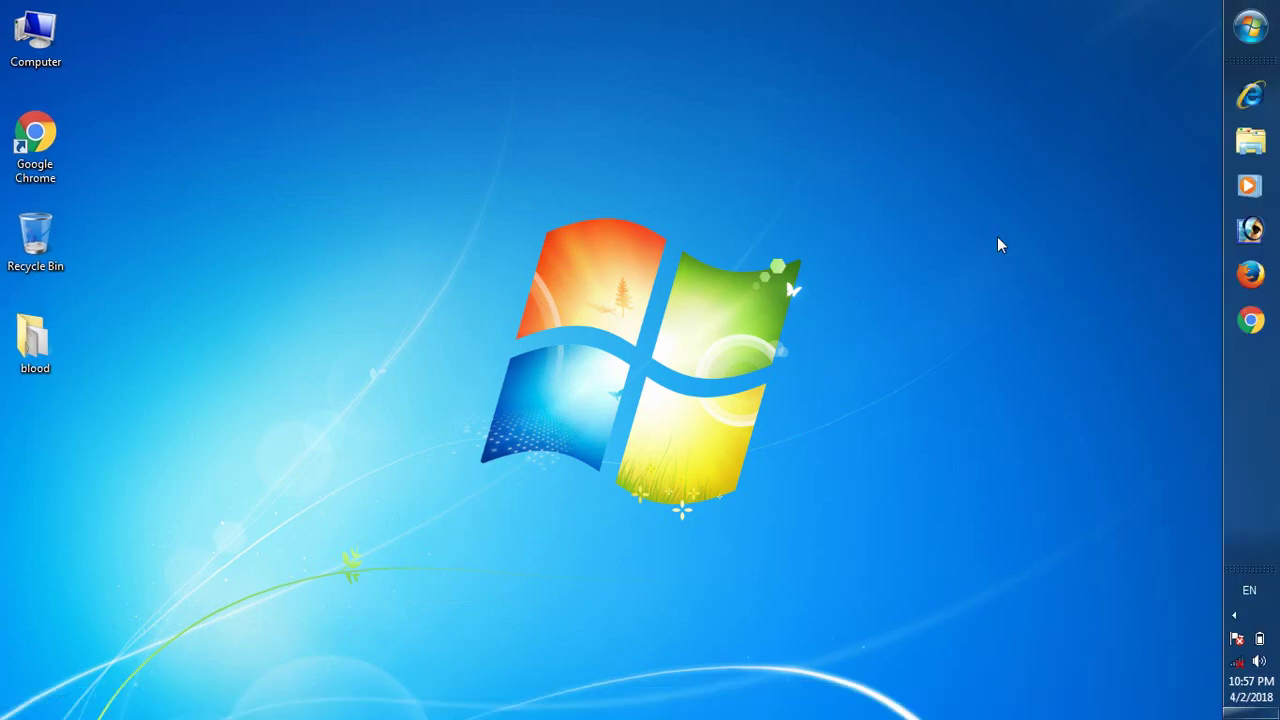
drag(1254, 423, 815, 88)
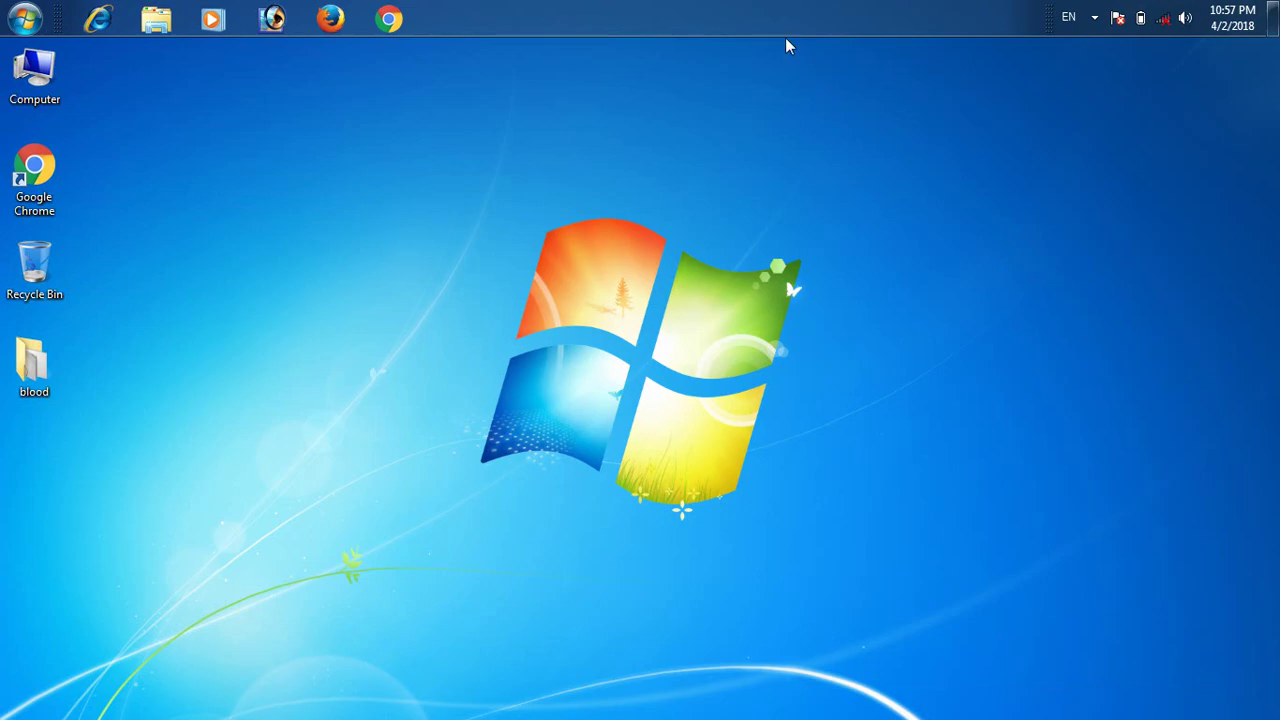
drag(770, 24, 229, 374)
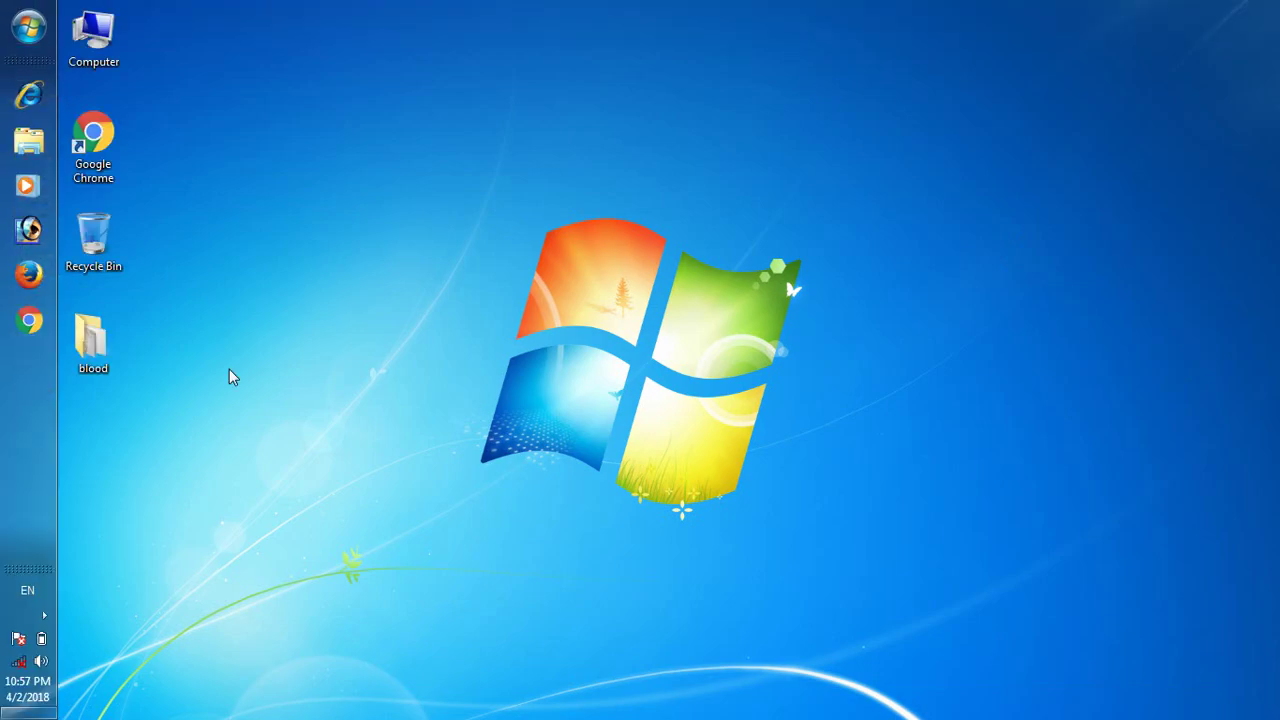
drag(49, 420, 297, 607)
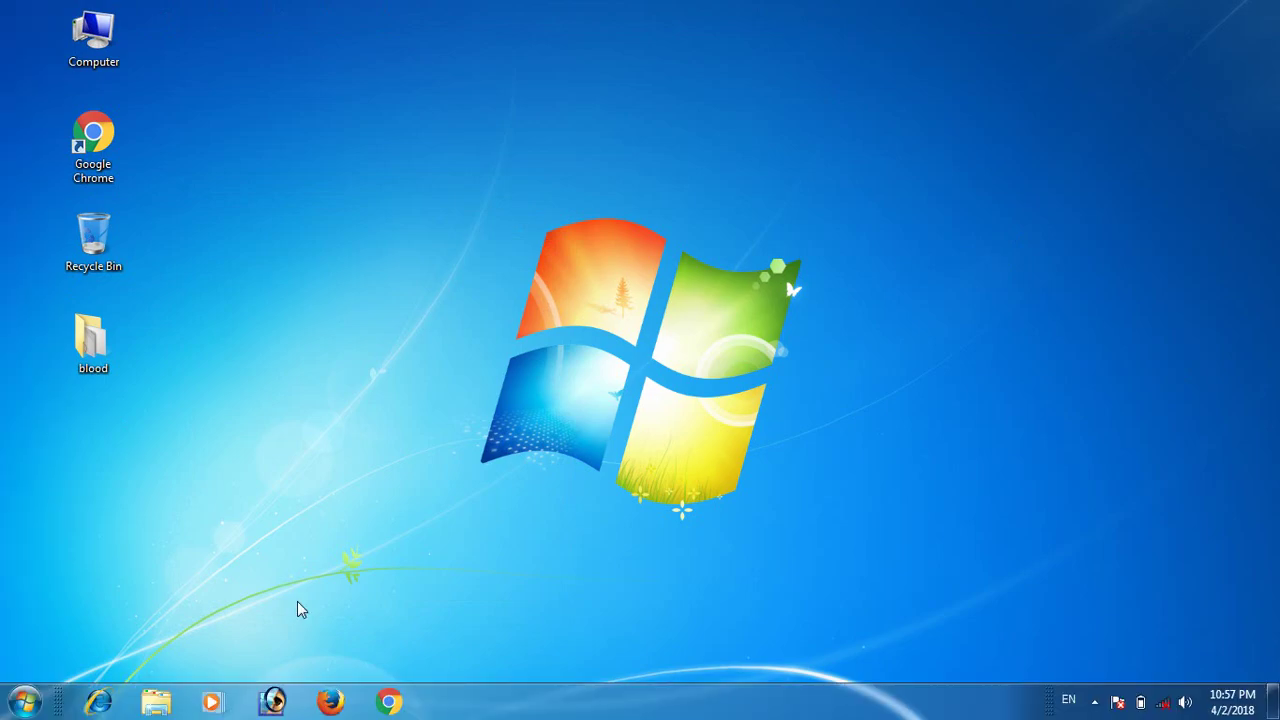
right_click(528, 704)
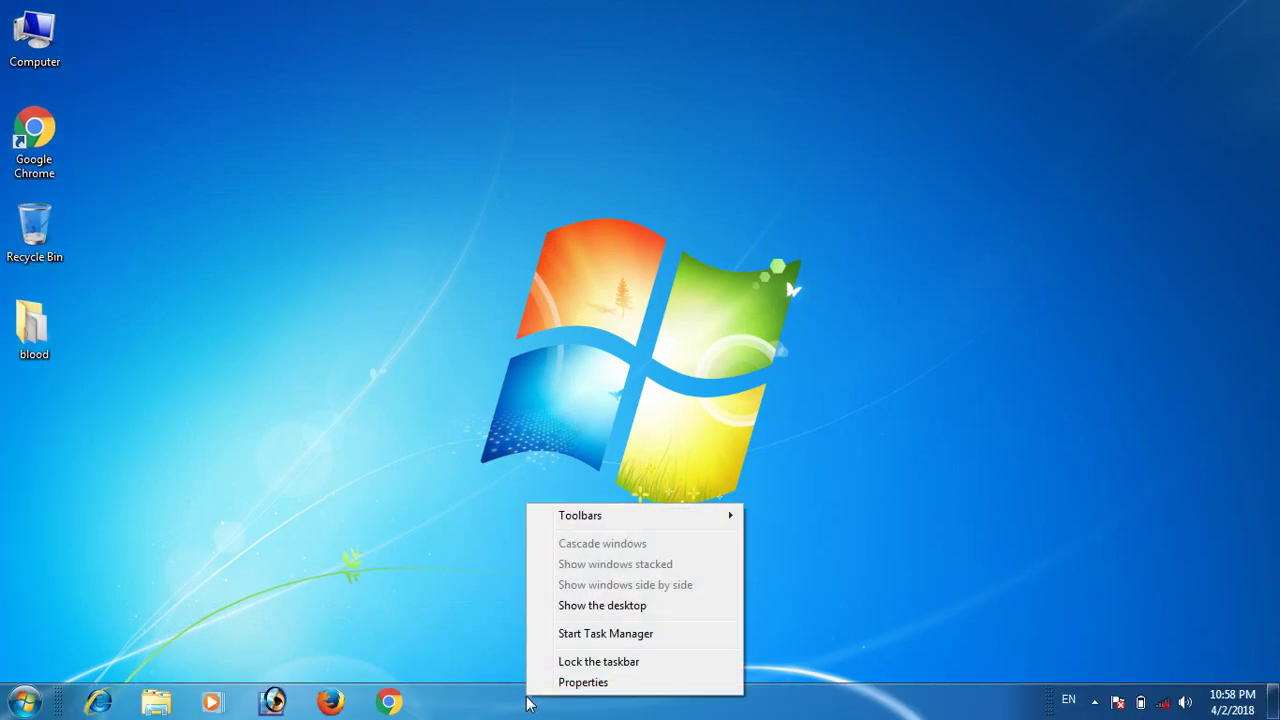
click(615, 664)
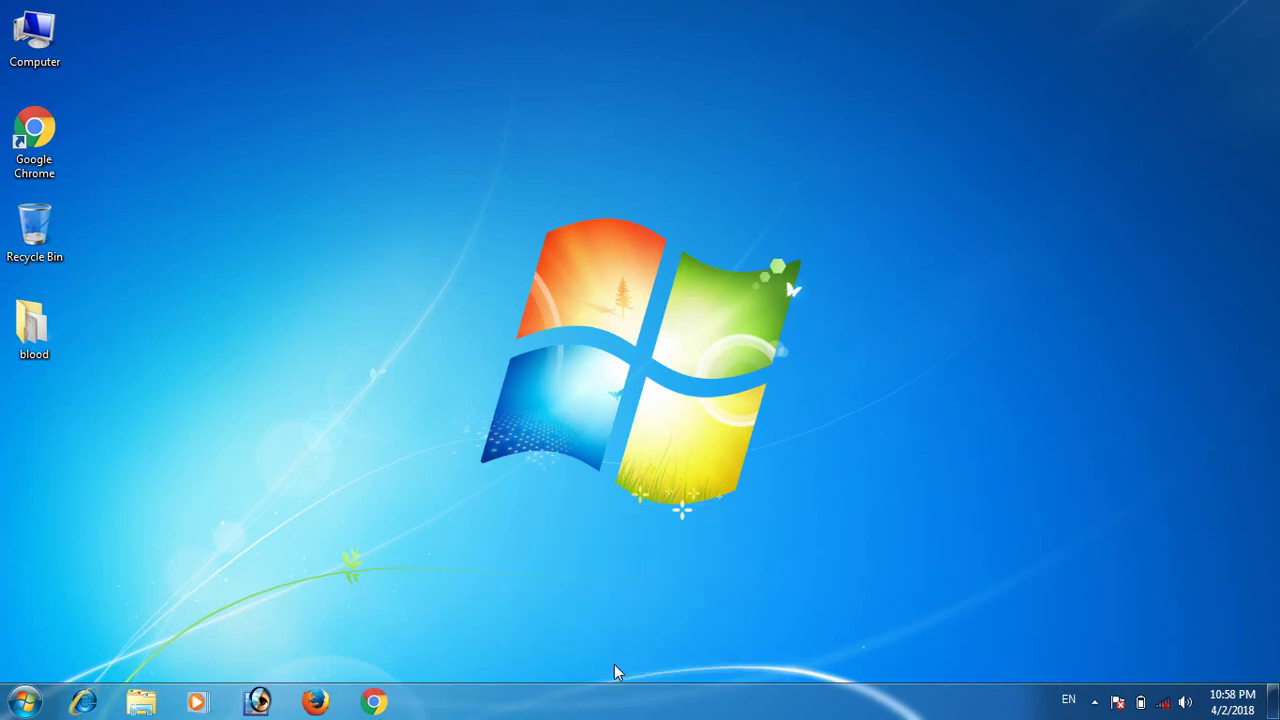
- Open Taskbar and Start Menu Properties, apply auto-hide to the taskbar, reveal the hidden taskbar, and turn auto-hide off again
right_click(33, 703)
click(93, 667)
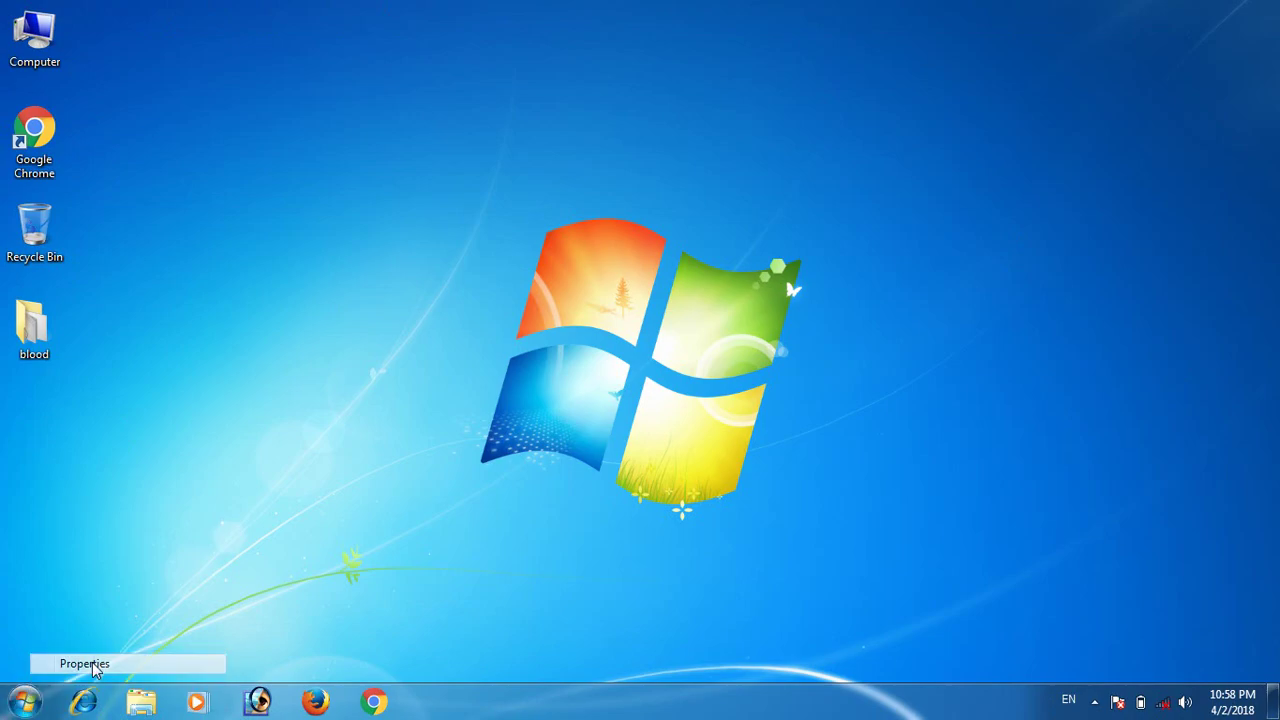
click(48, 296)
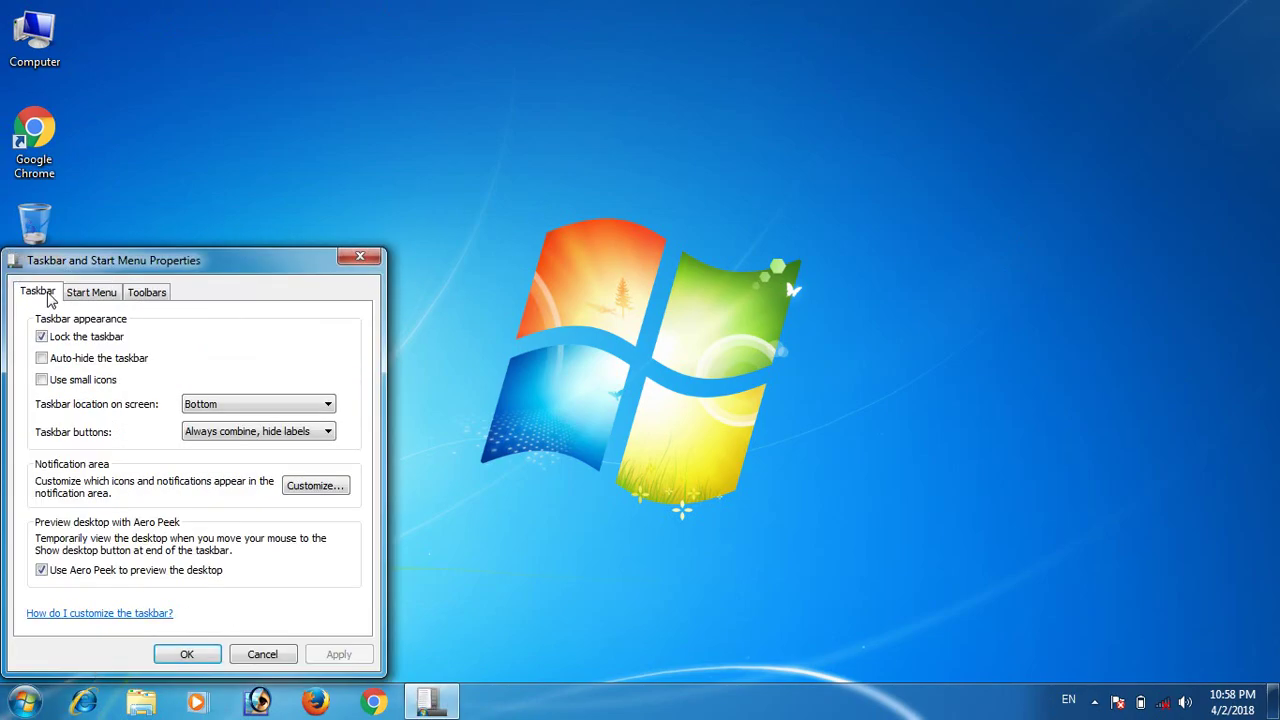
click(126, 367)
click(330, 653)
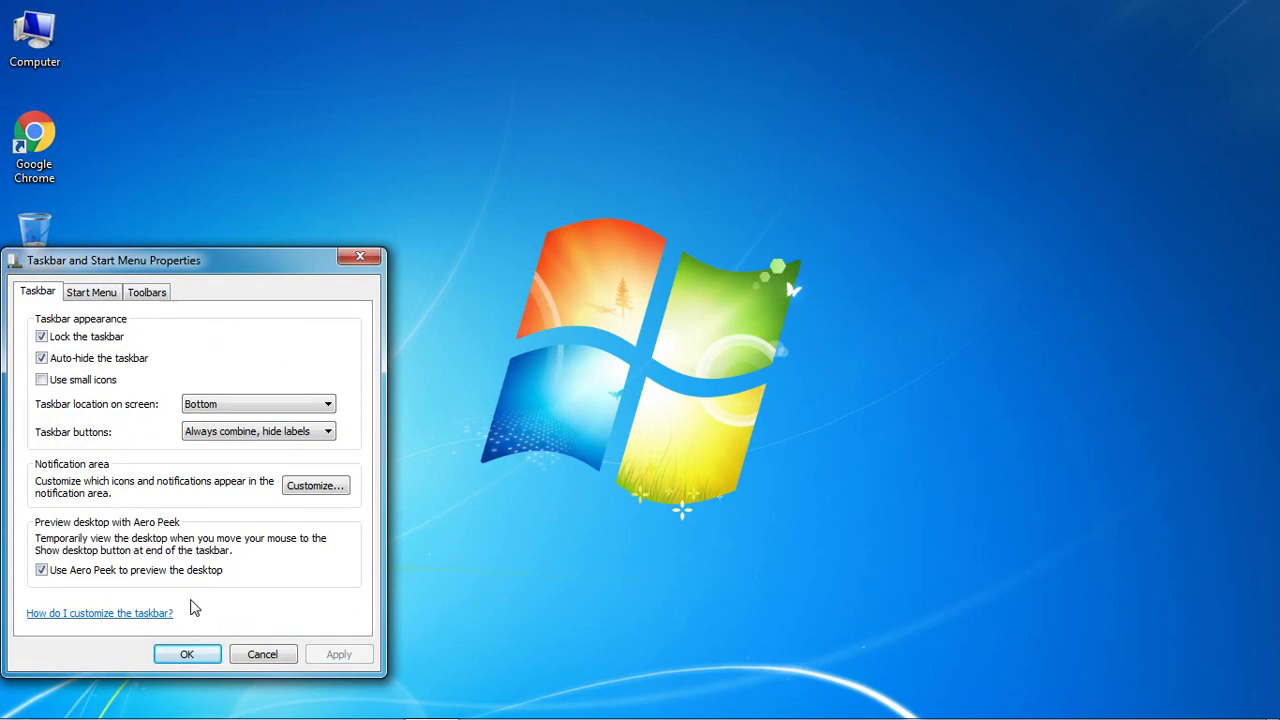
mouse_move(465, 717)
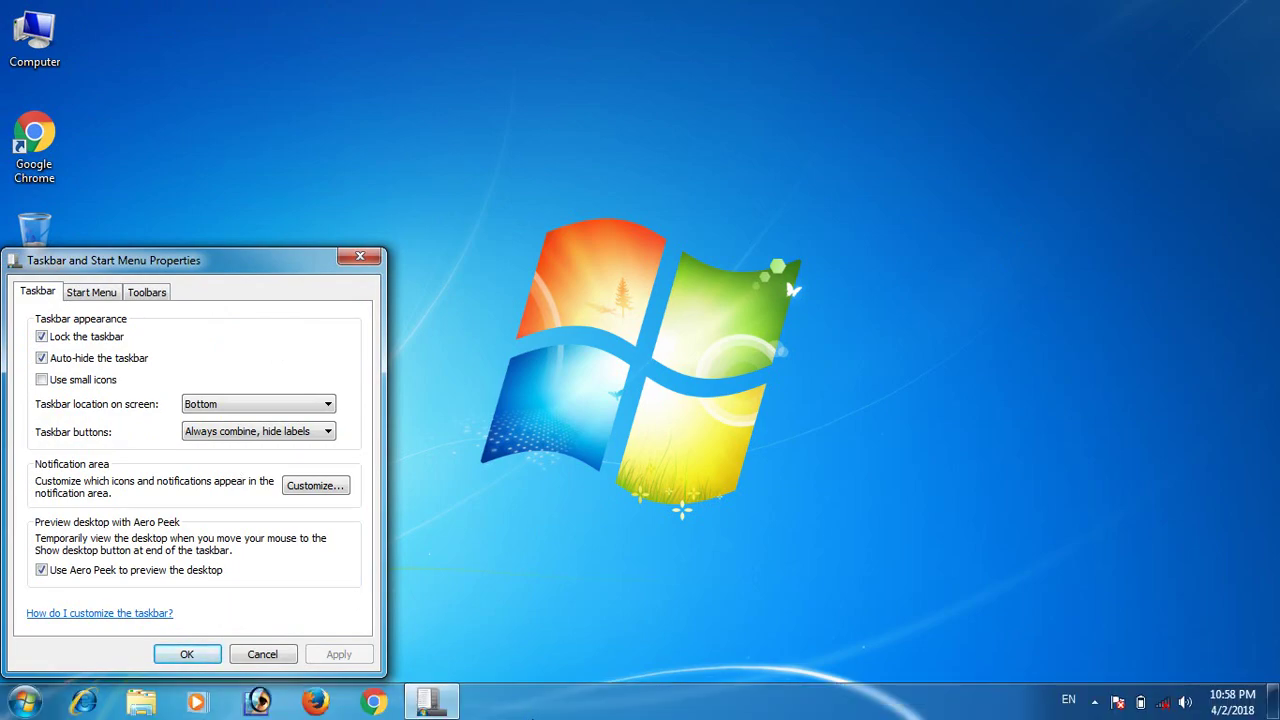
click(74, 359)
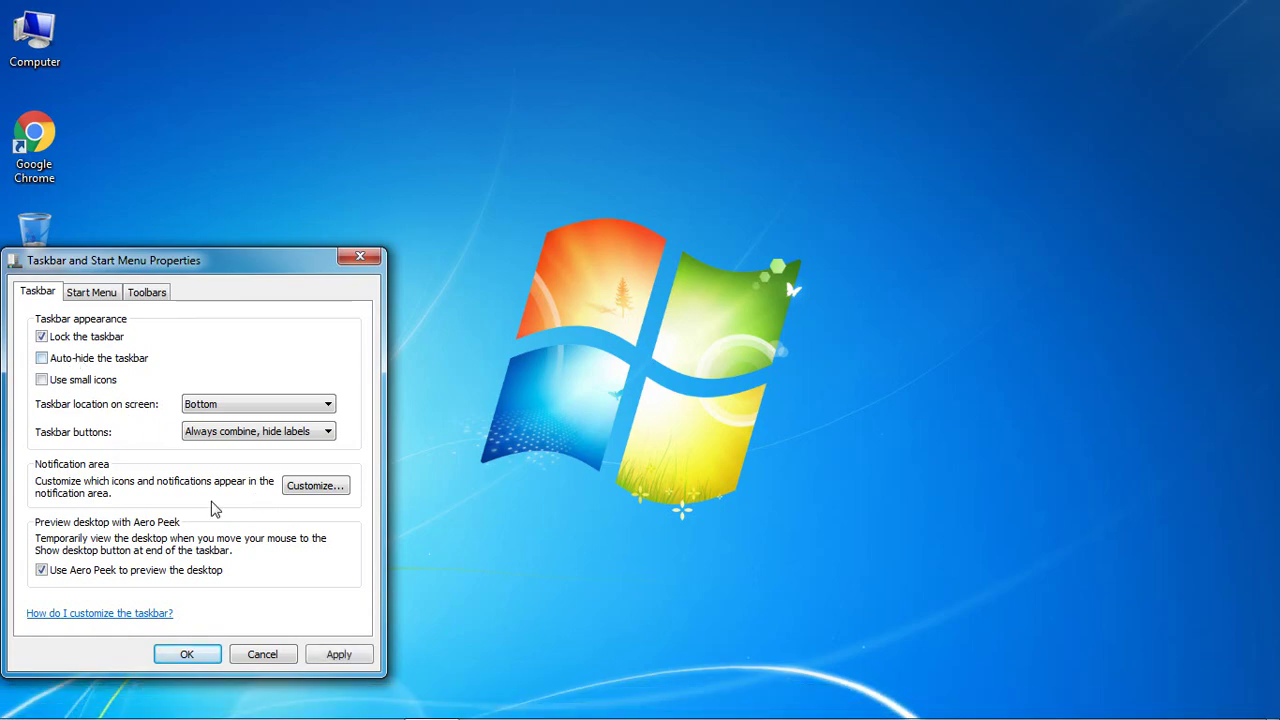
click(343, 655)
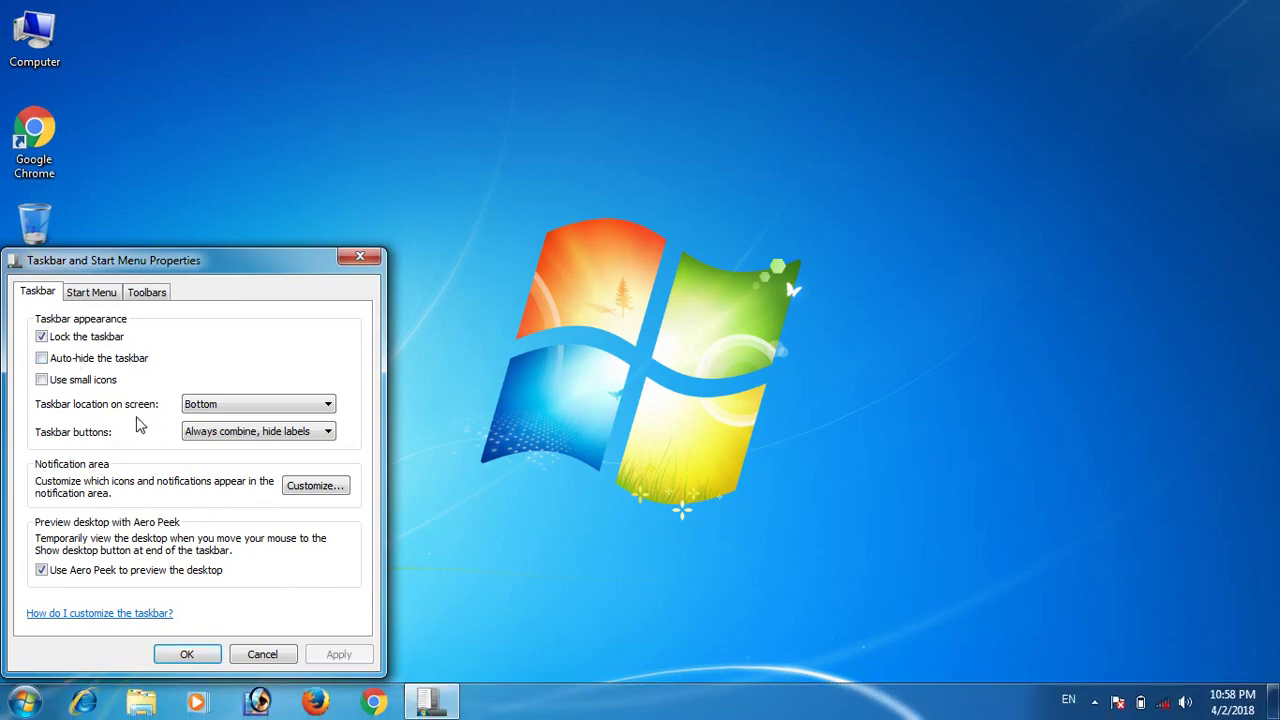
- Apply small icons to the taskbar, and switch back to normal-sized icons
click(70, 386)
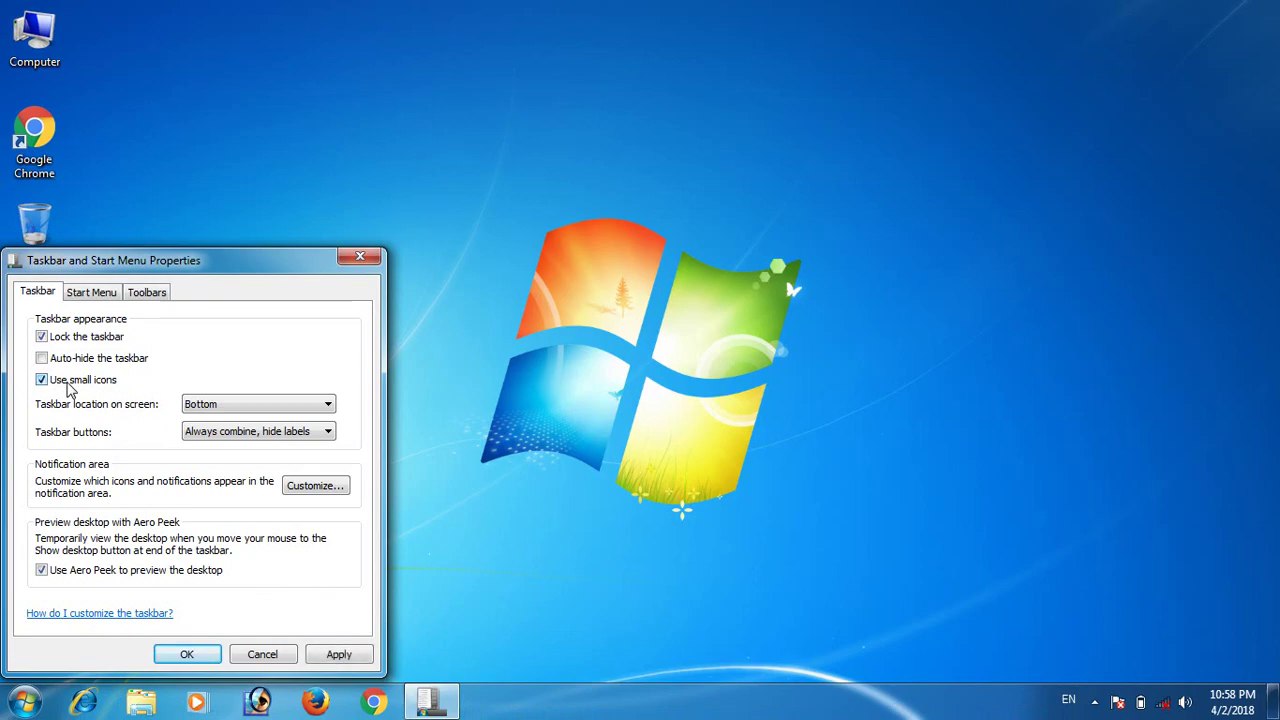
click(343, 655)
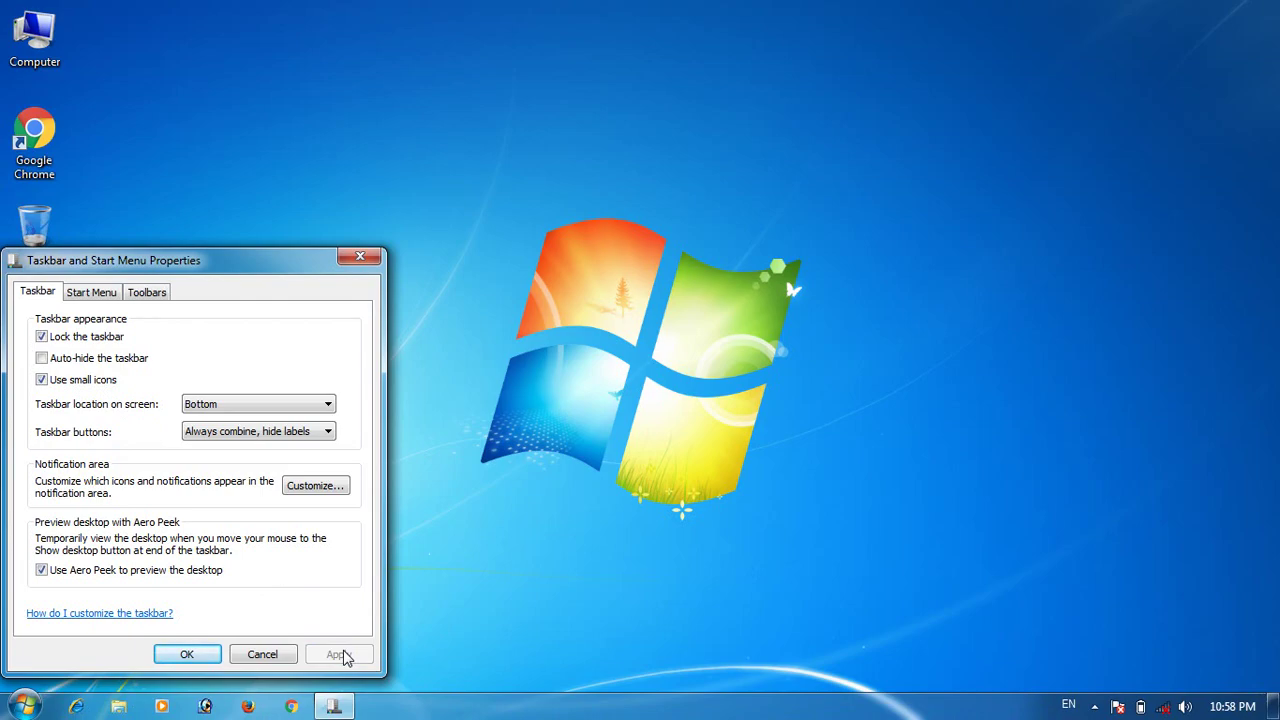
click(58, 383)
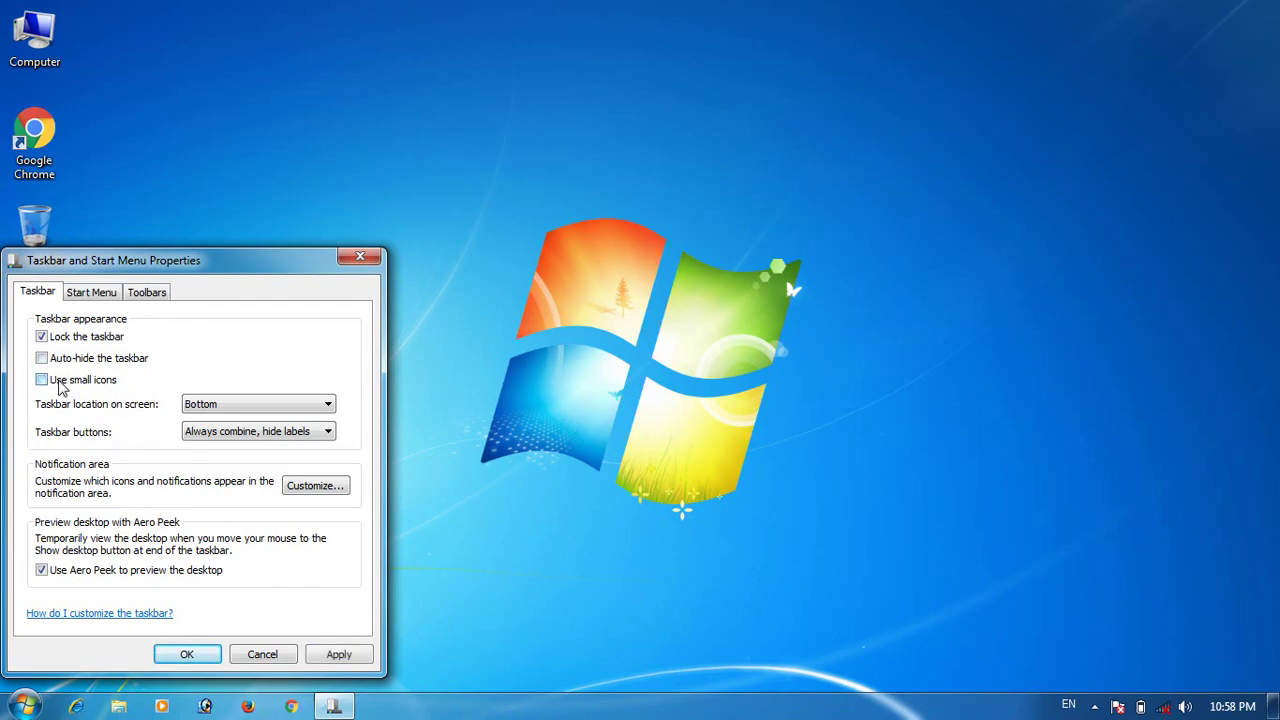
click(343, 654)
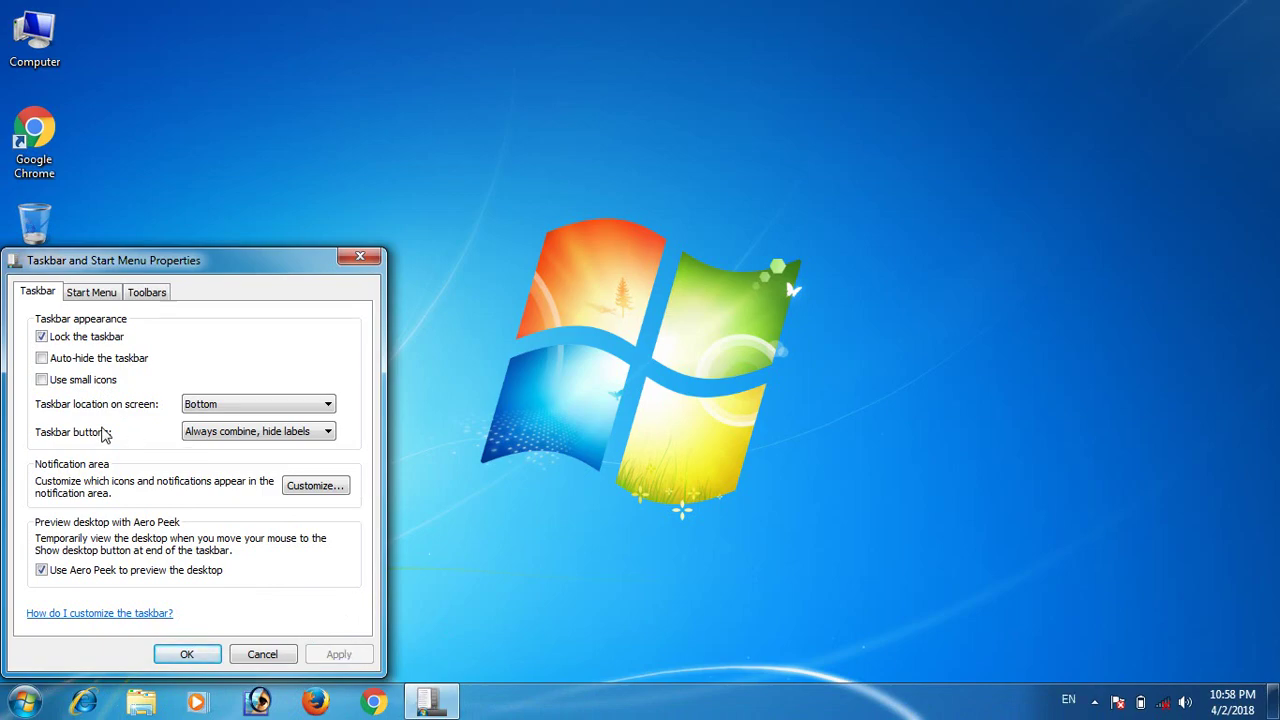
- Apply the taskbar locations Left, Right and Top one after another, and return the taskbar to Bottom
click(226, 414)
click(228, 432)
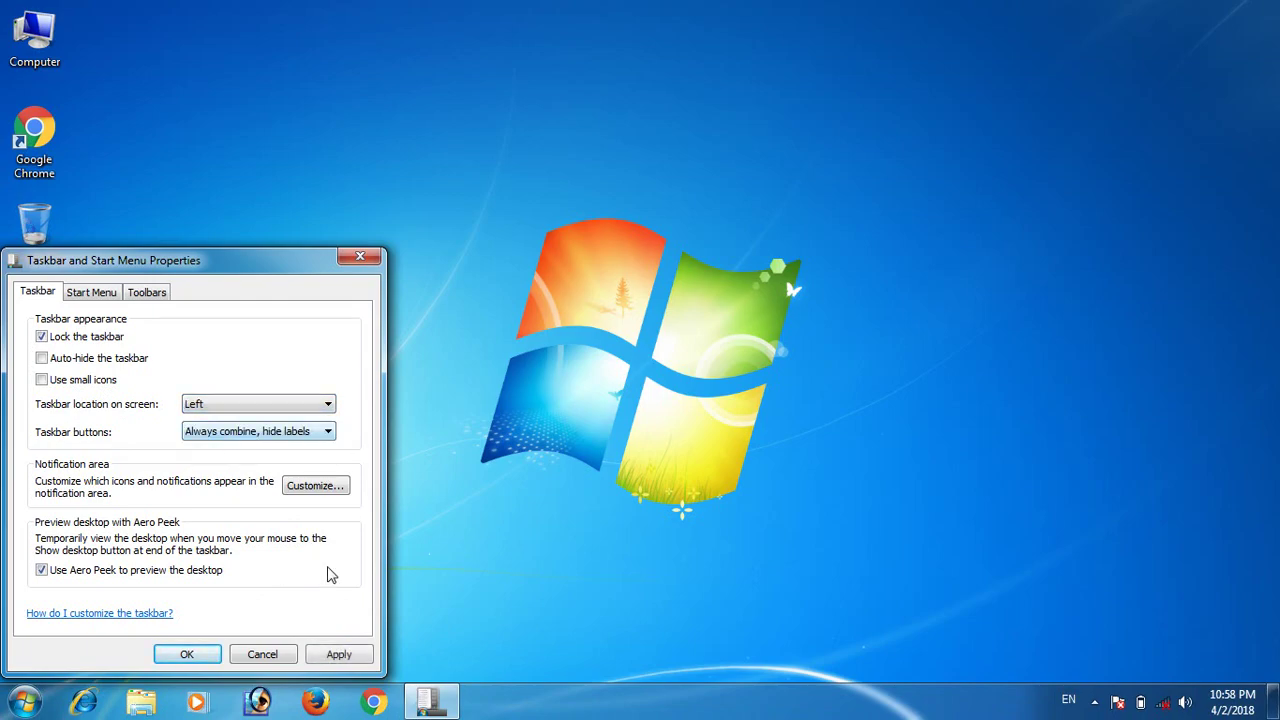
click(341, 654)
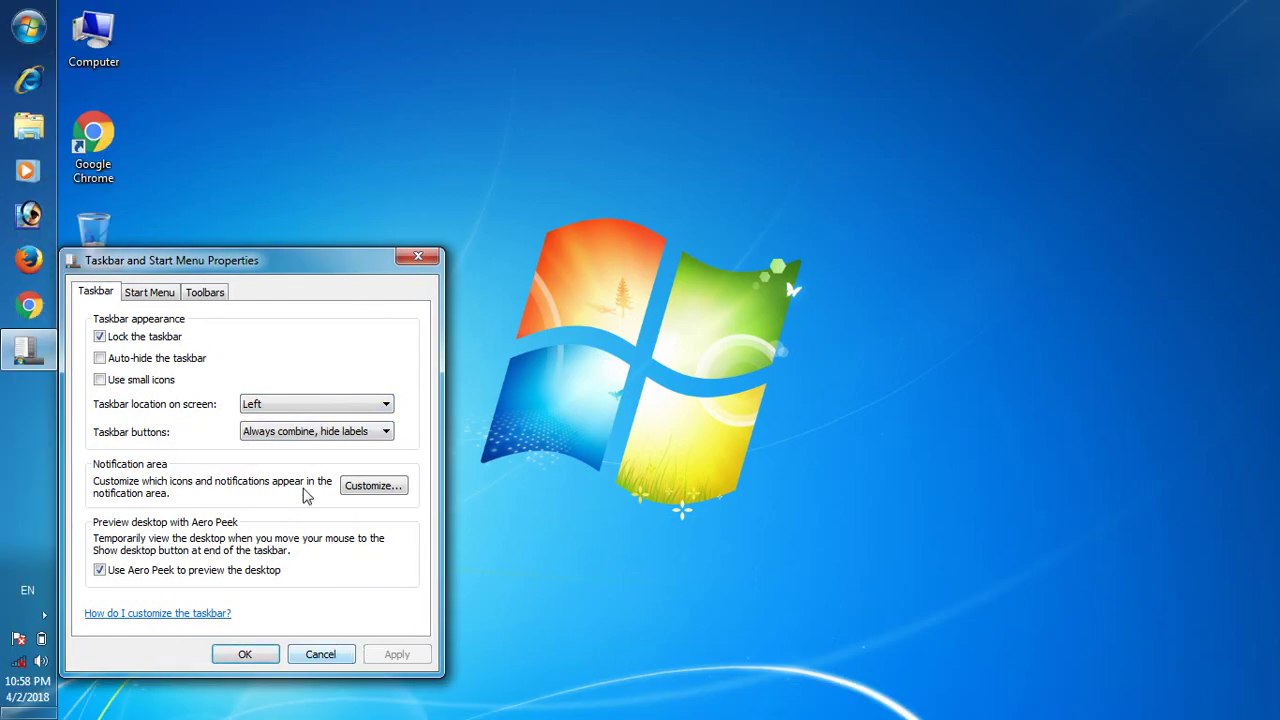
click(309, 410)
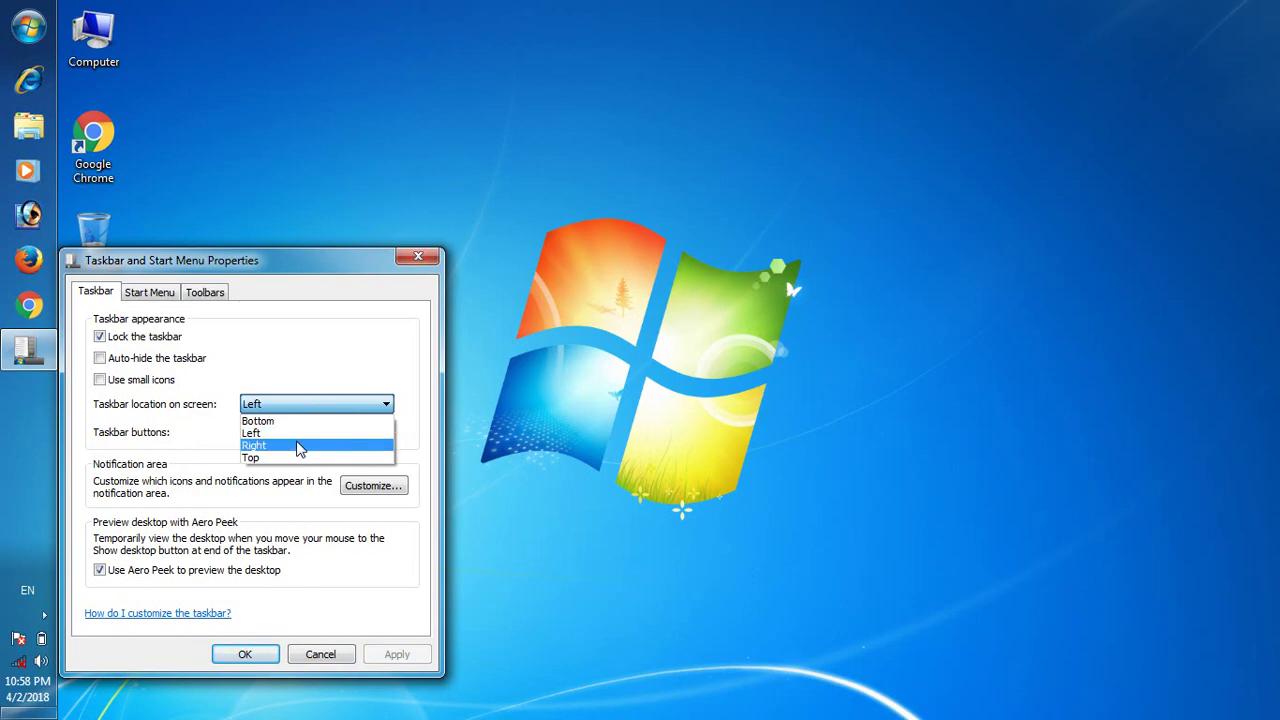
click(300, 445)
click(390, 654)
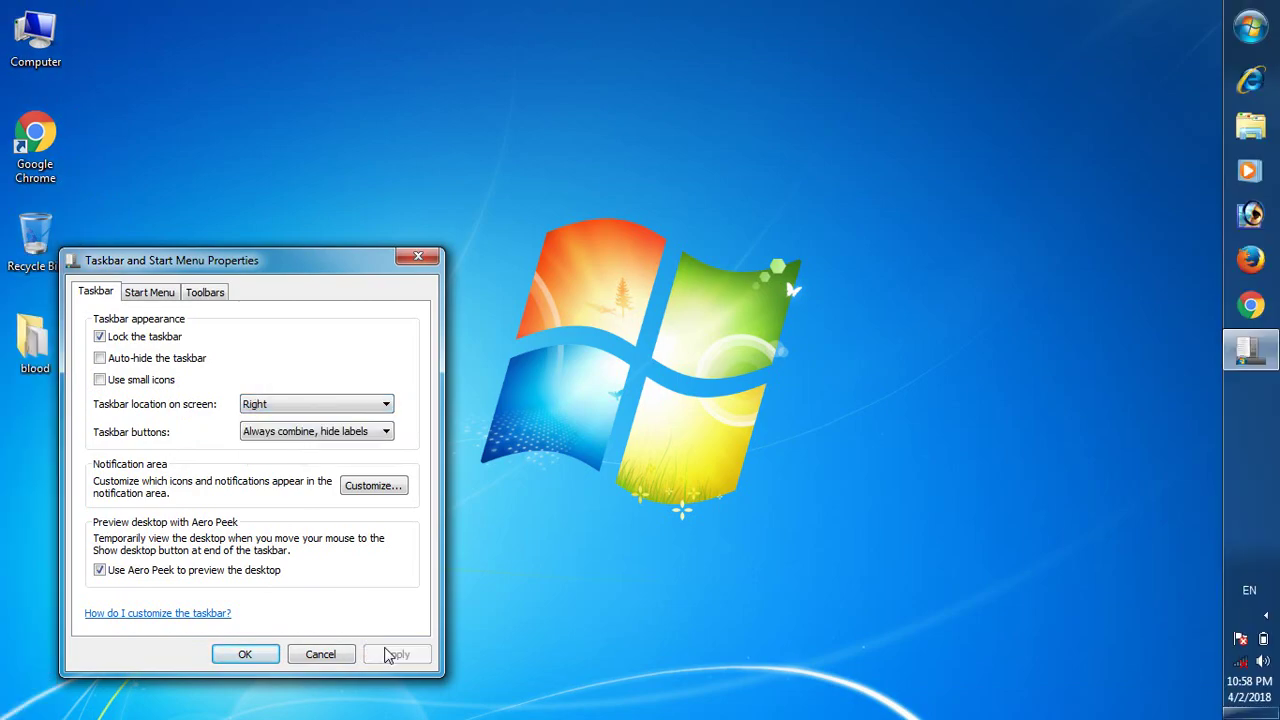
click(350, 409)
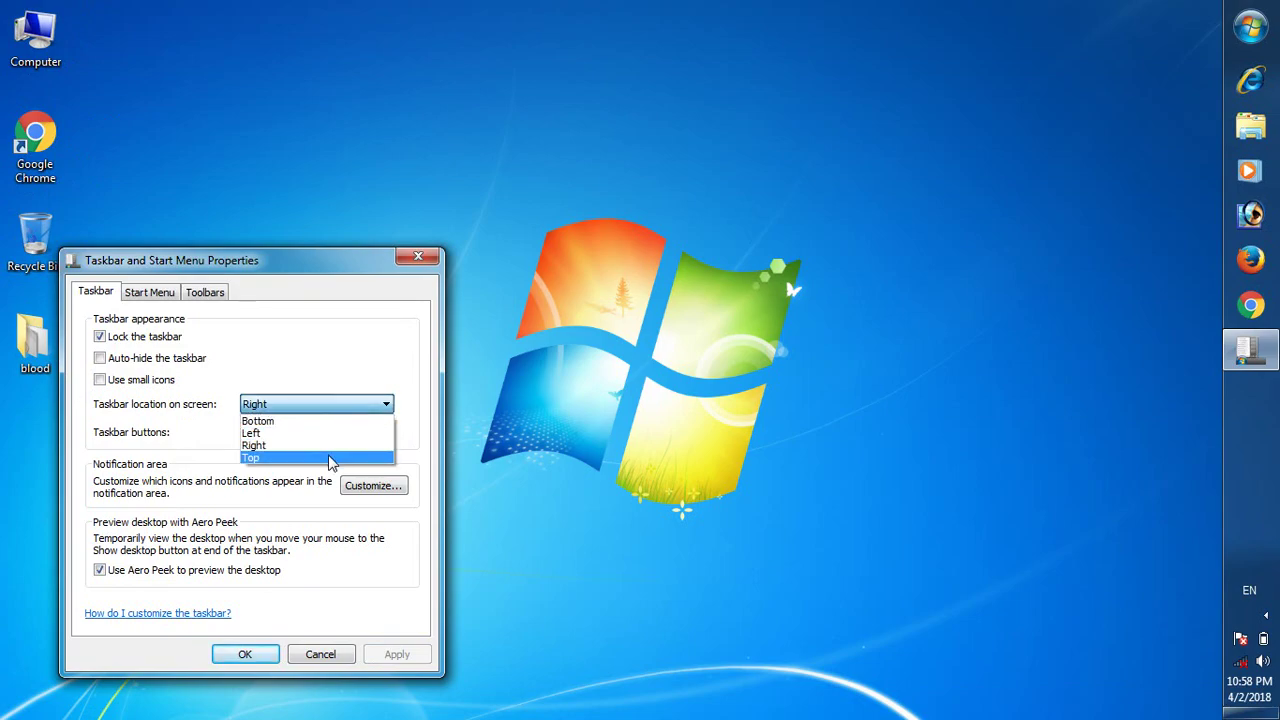
click(331, 458)
click(397, 655)
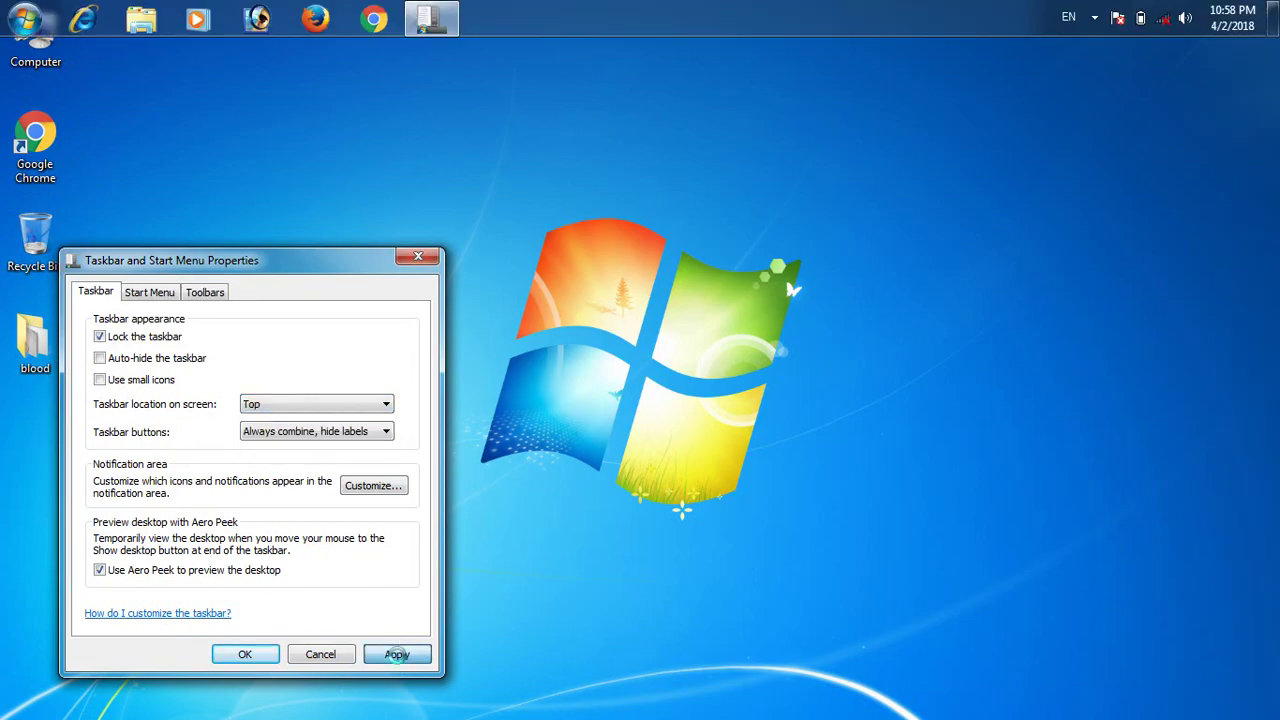
click(342, 408)
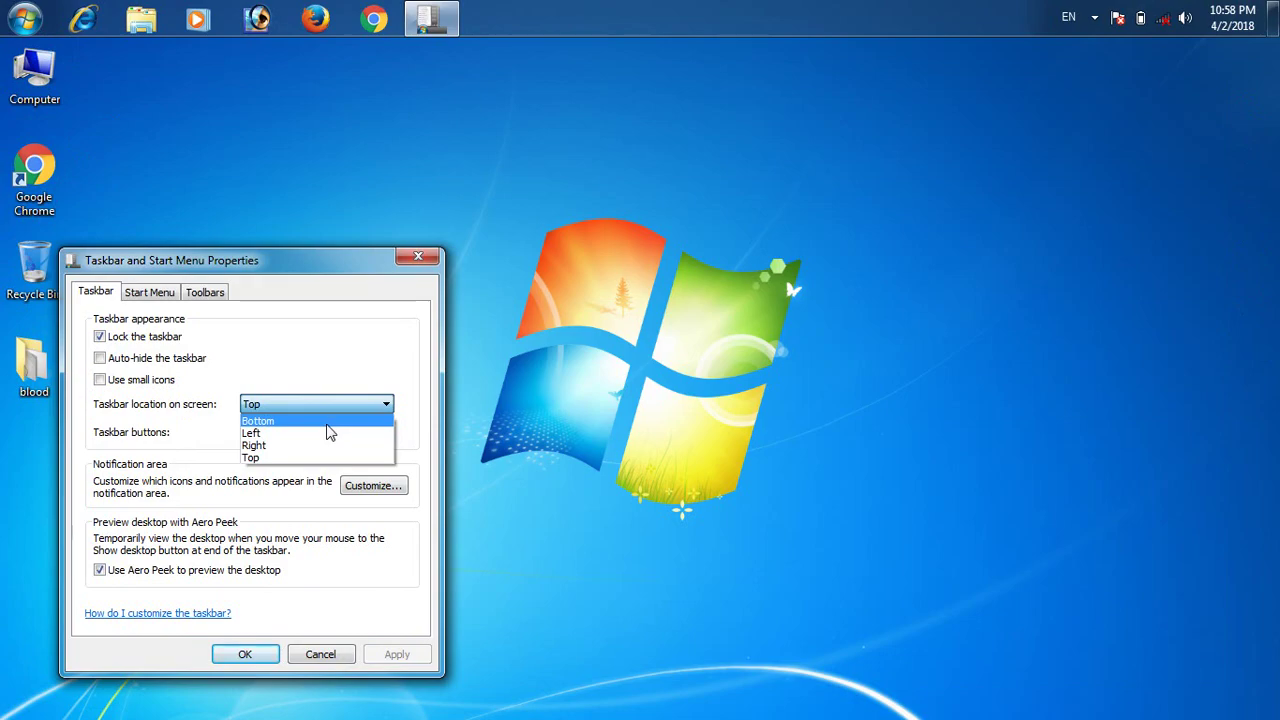
click(327, 423)
click(399, 656)
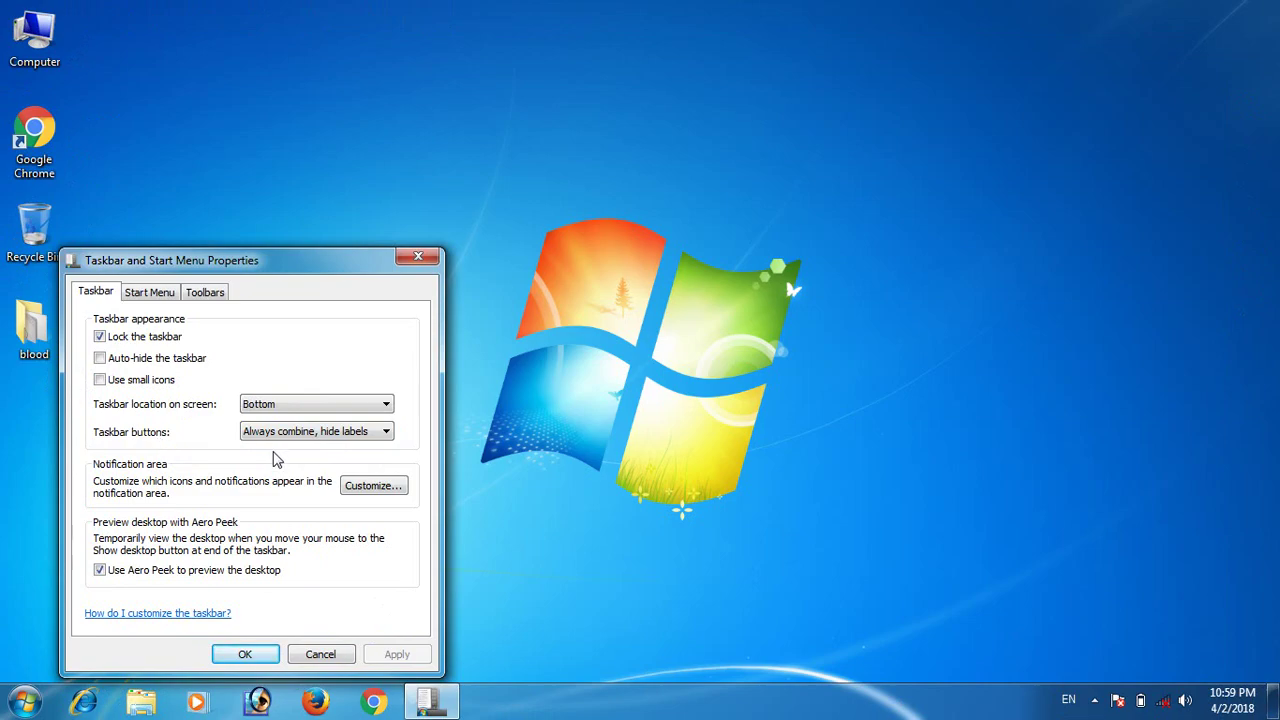
- Apply "Combine when taskbar is full" to the taskbar buttons, and restore "Always combine, hide labels"
click(343, 433)
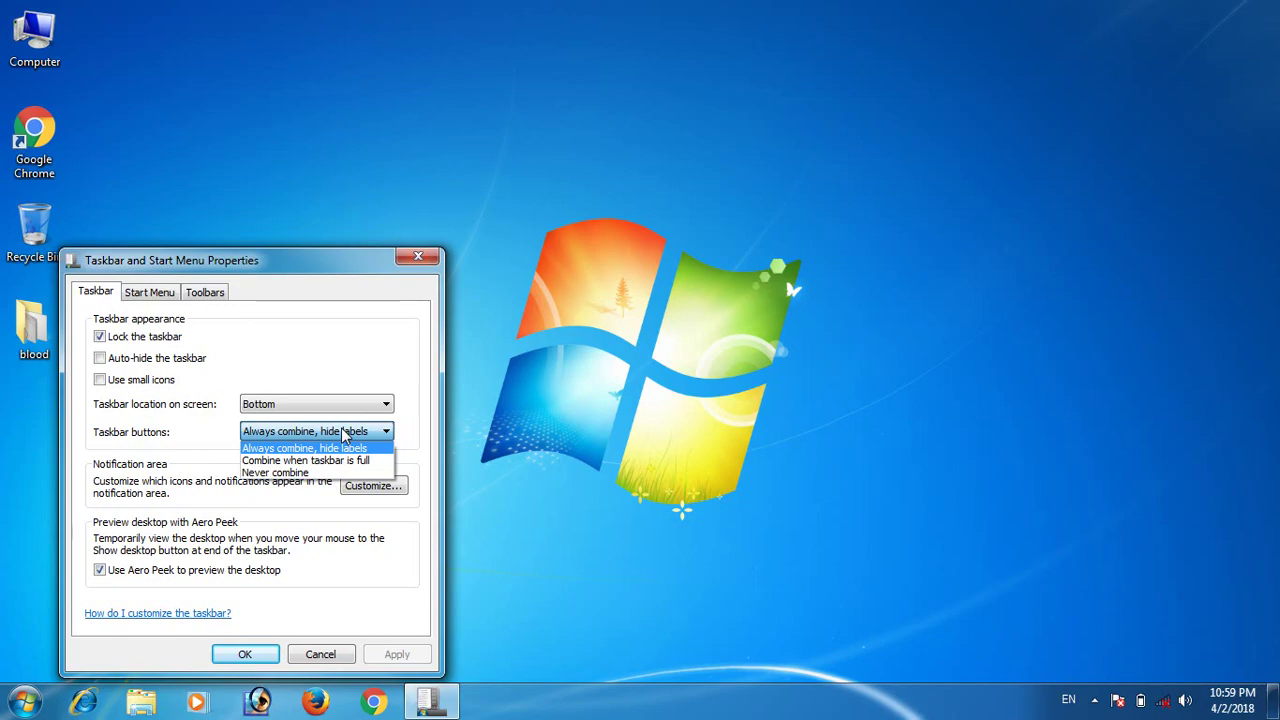
click(318, 460)
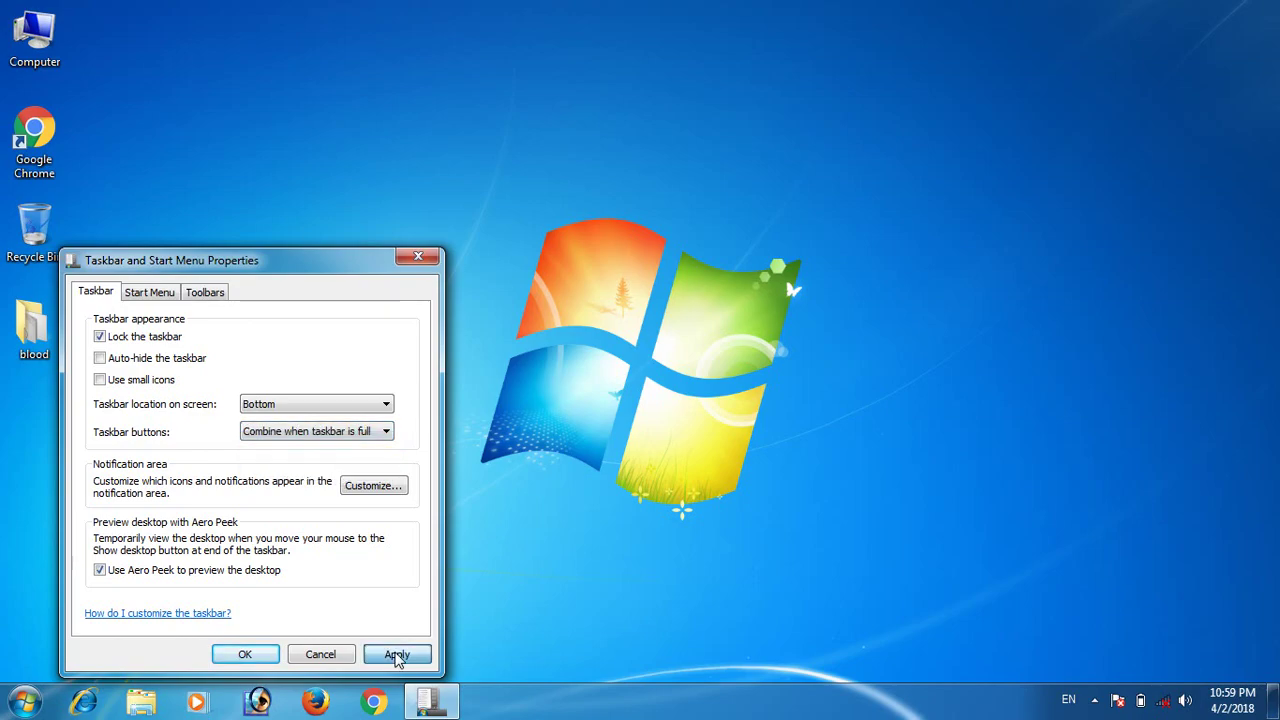
click(397, 655)
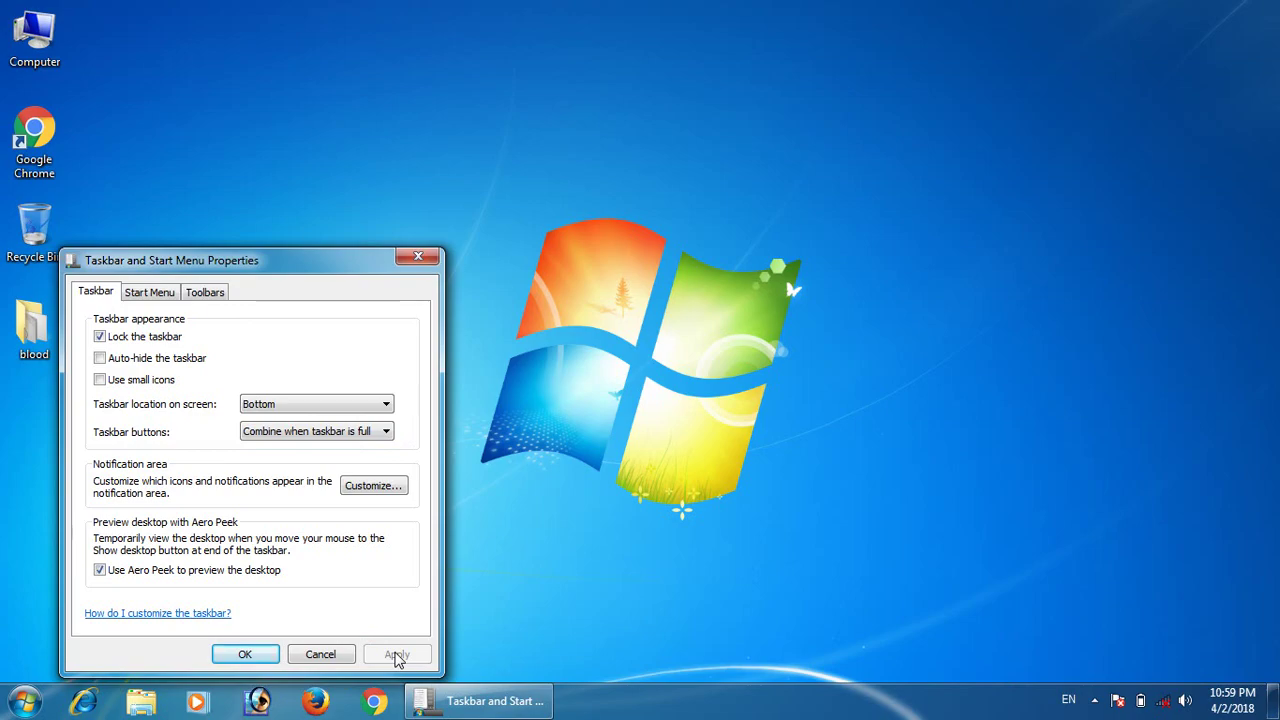
click(382, 431)
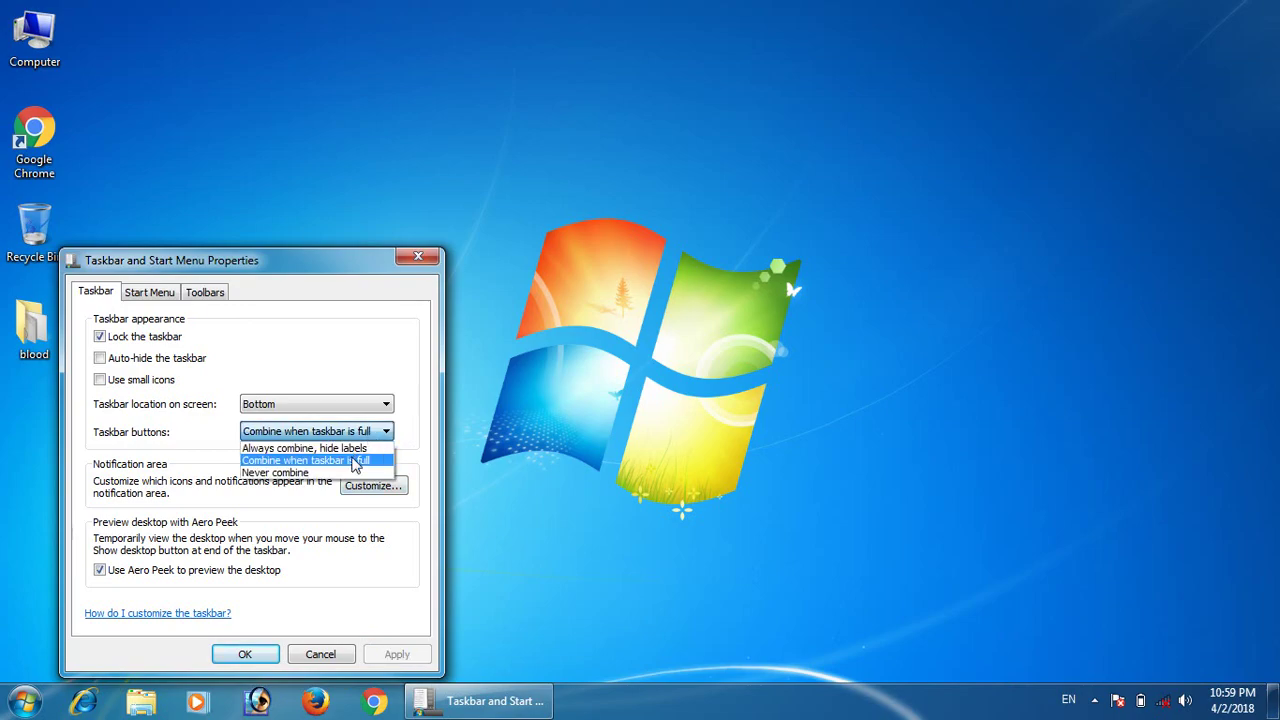
click(356, 448)
click(396, 654)
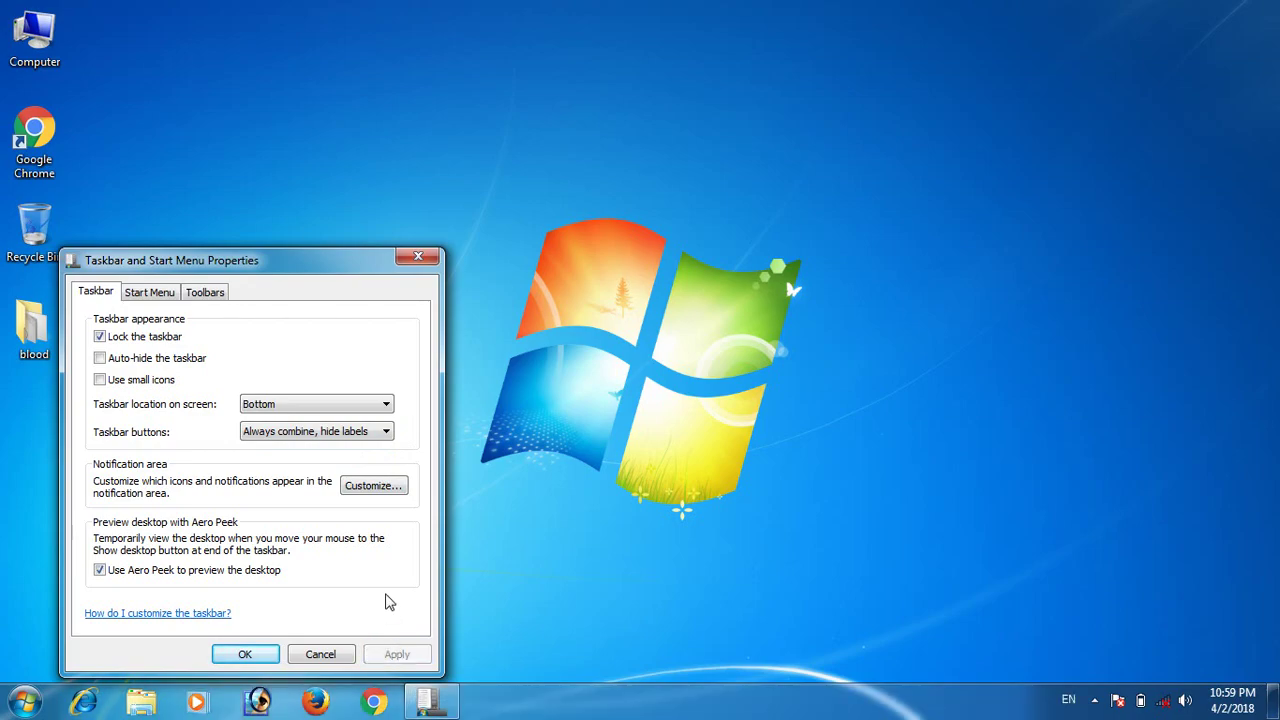
- Switch the taskbar buttons to "Combine when taskbar is full" once more, restore "Always combine, hide labels", and close the properties dialog
click(347, 434)
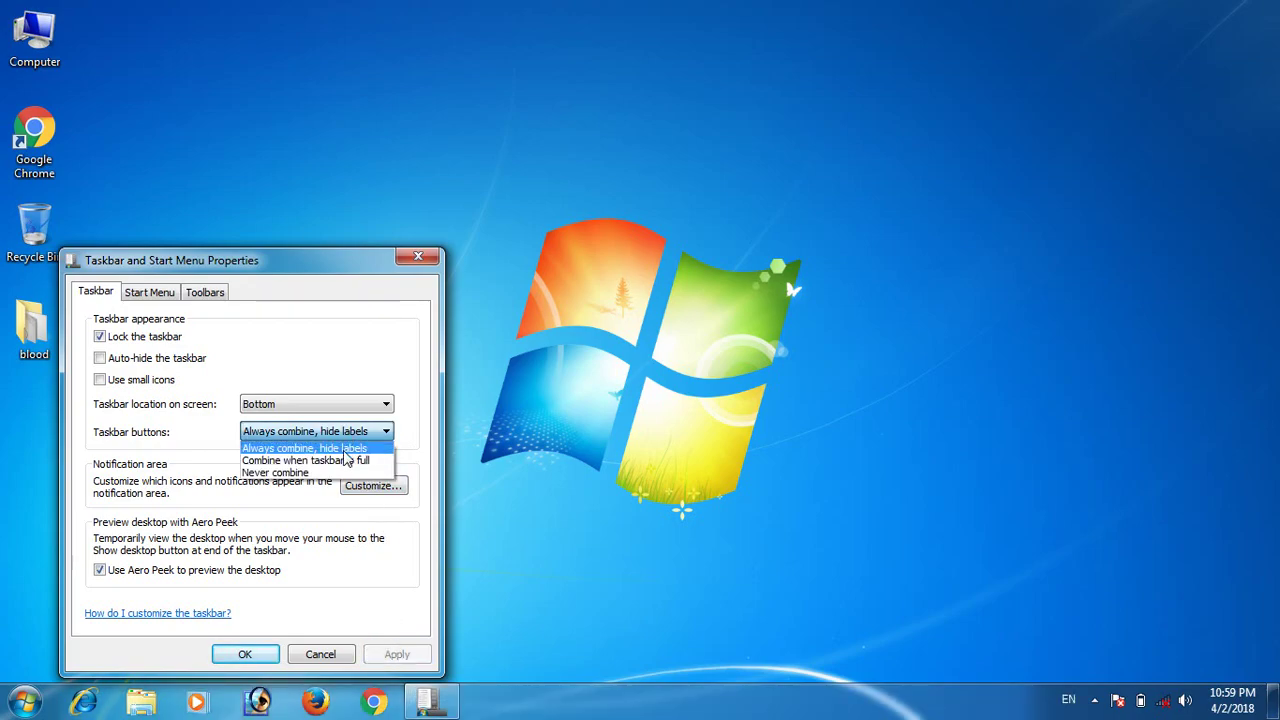
click(349, 460)
click(426, 657)
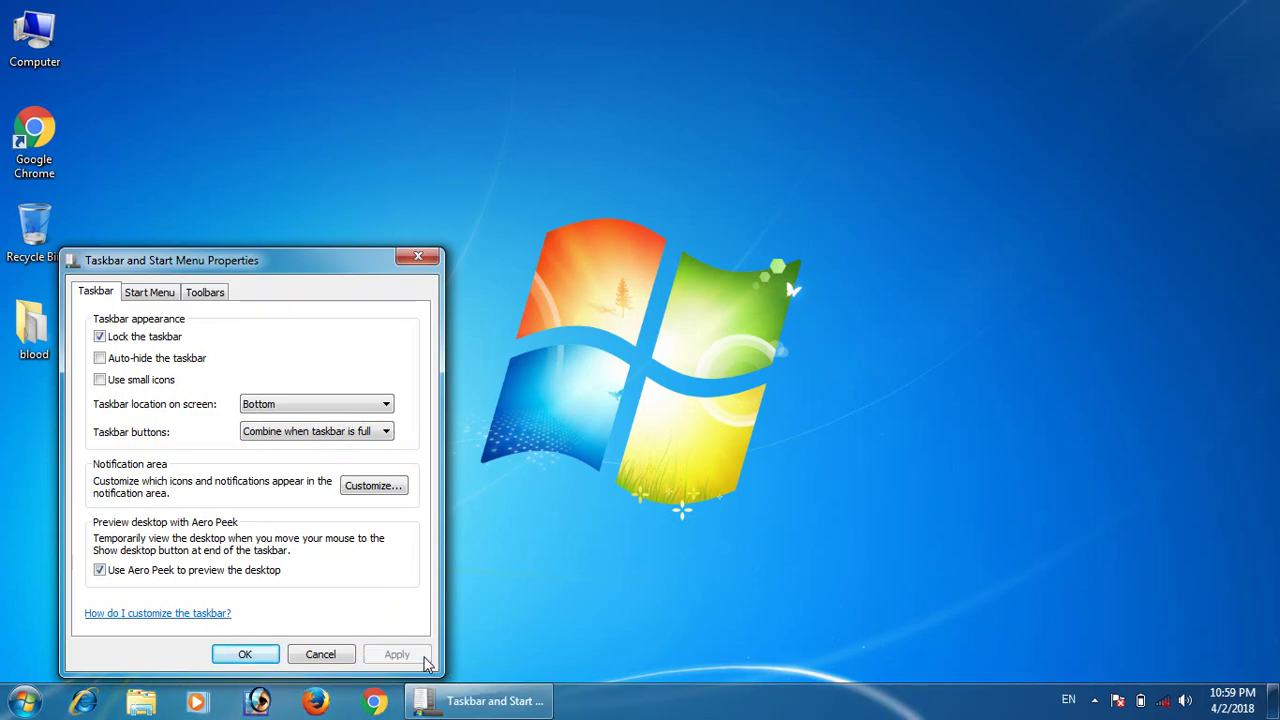
click(366, 436)
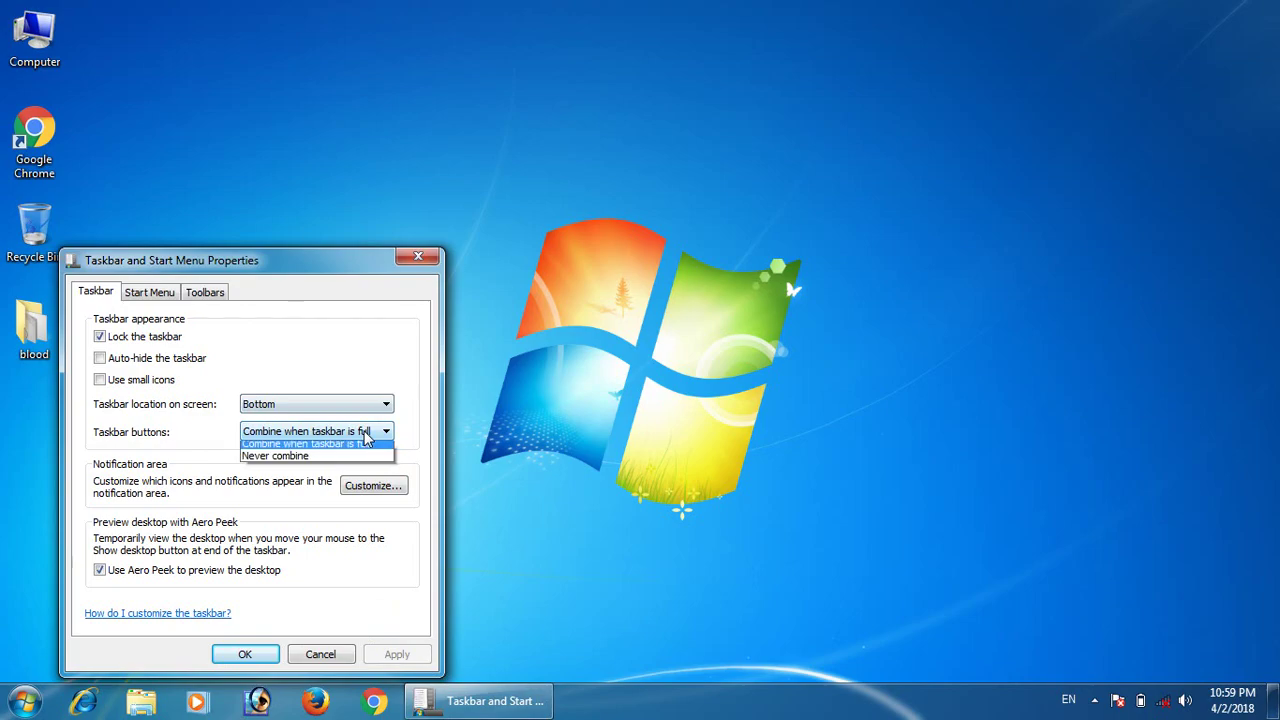
click(361, 449)
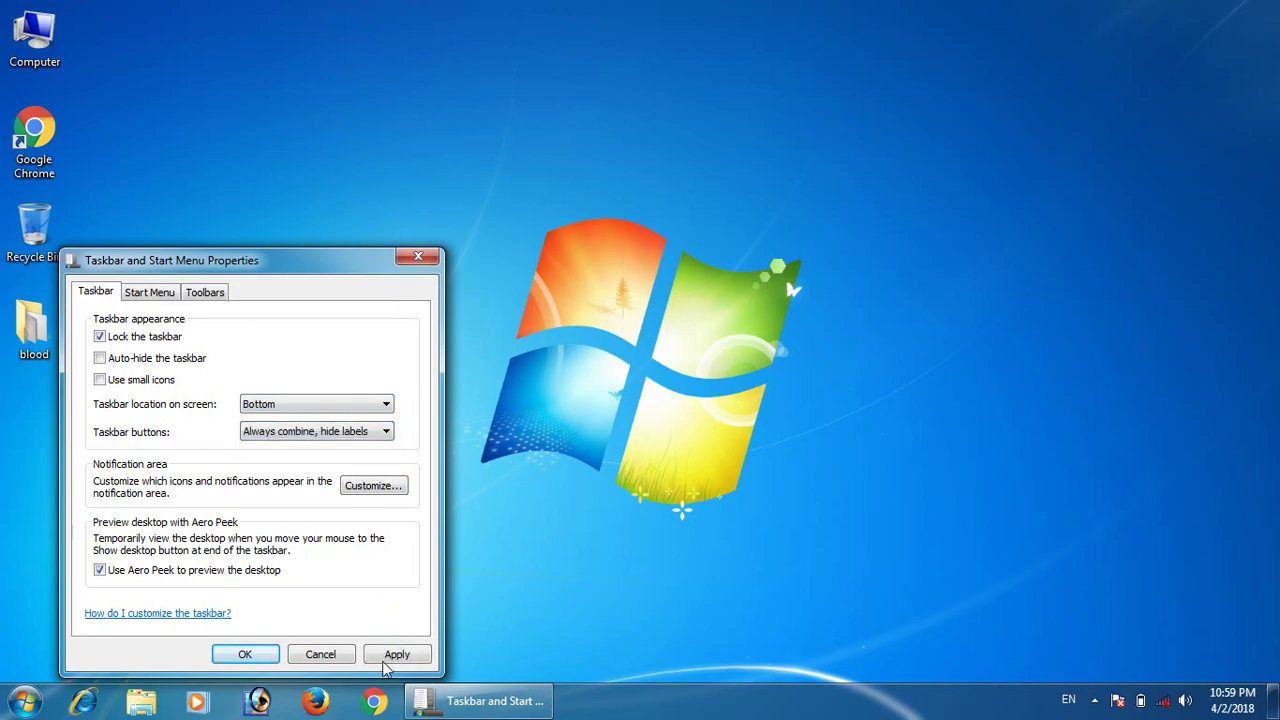
click(393, 657)
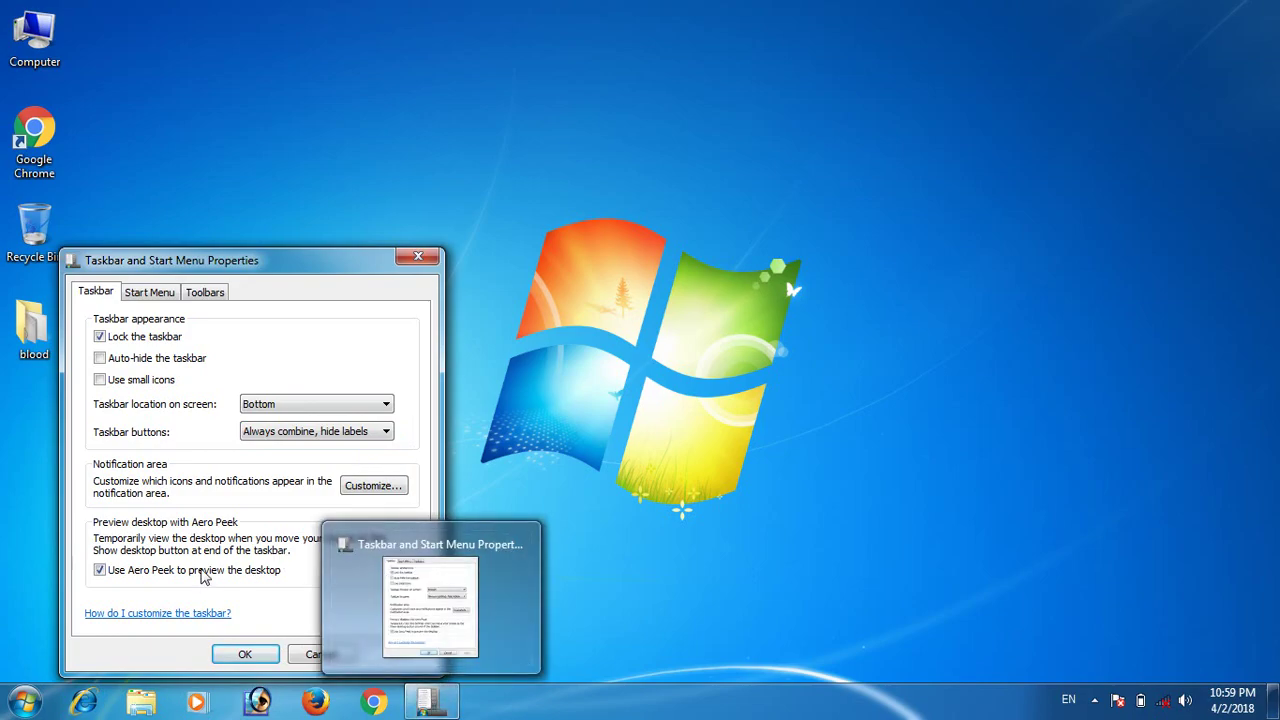
click(249, 654)
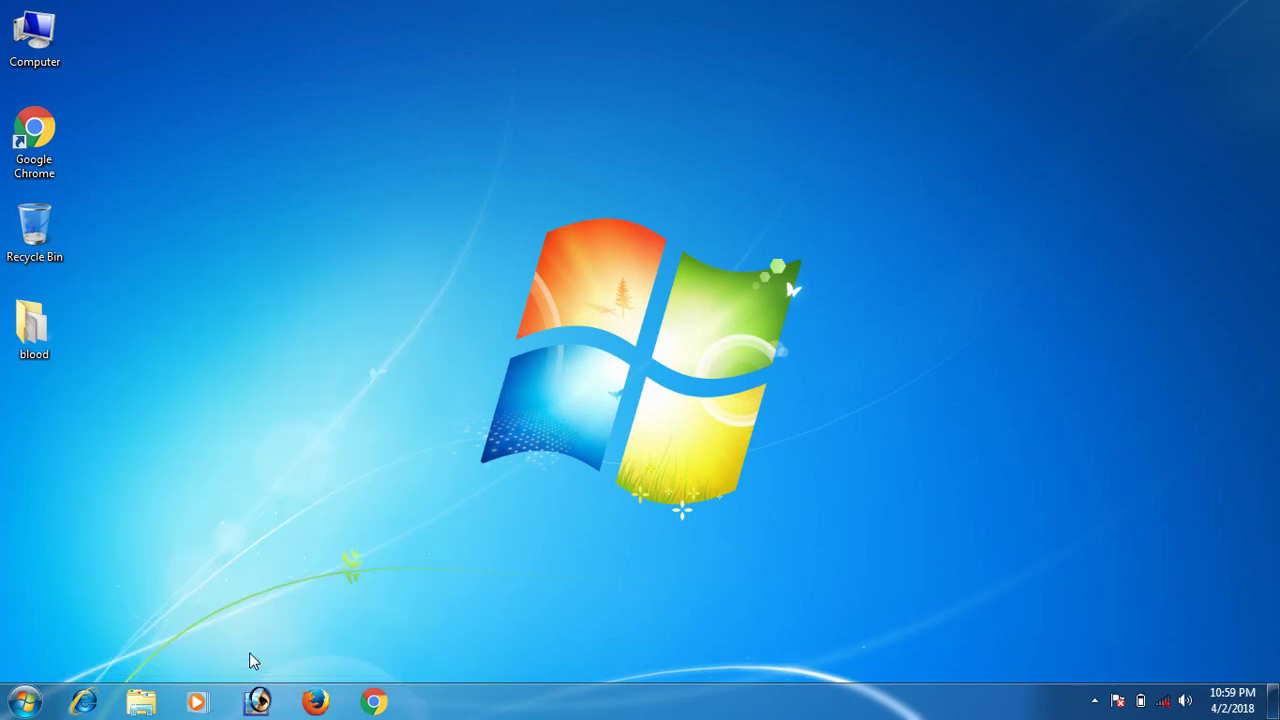
- Reopen Taskbar and Start Menu Properties, view the notification area icon customization, and close the Notification Area Icons window
right_click(467, 712)
click(526, 697)
drag(148, 263, 518, 125)
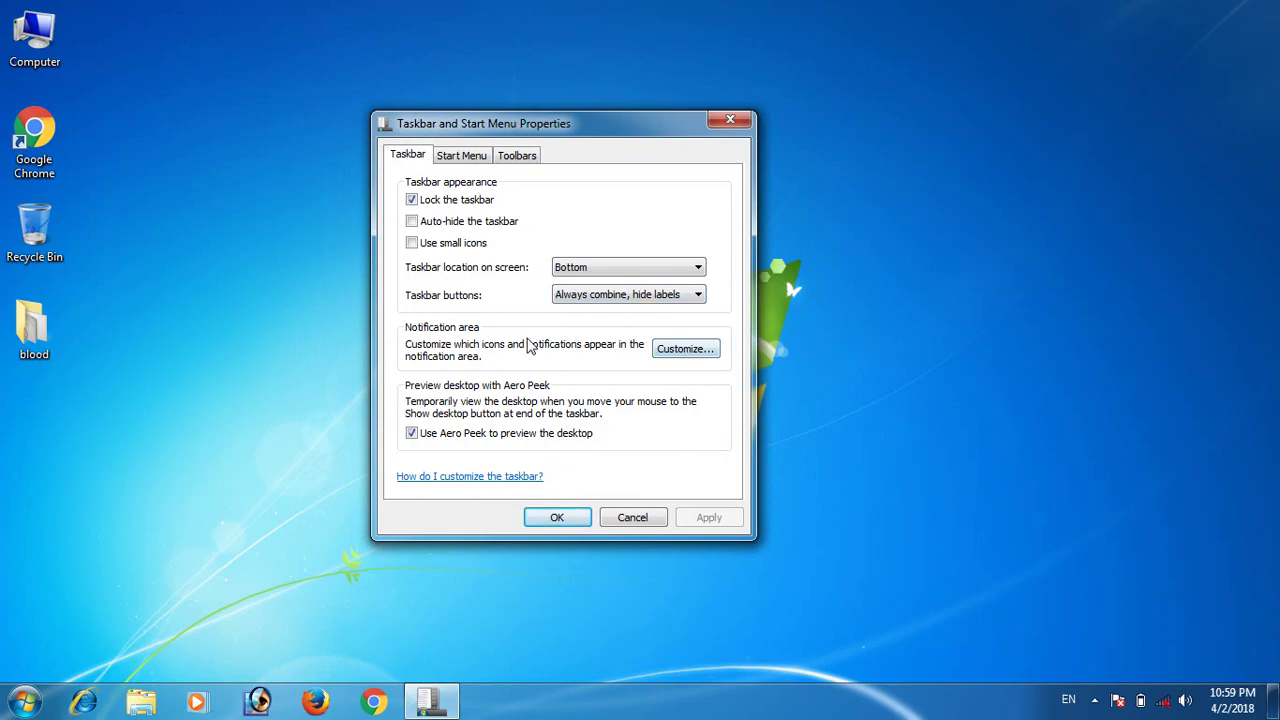
click(687, 347)
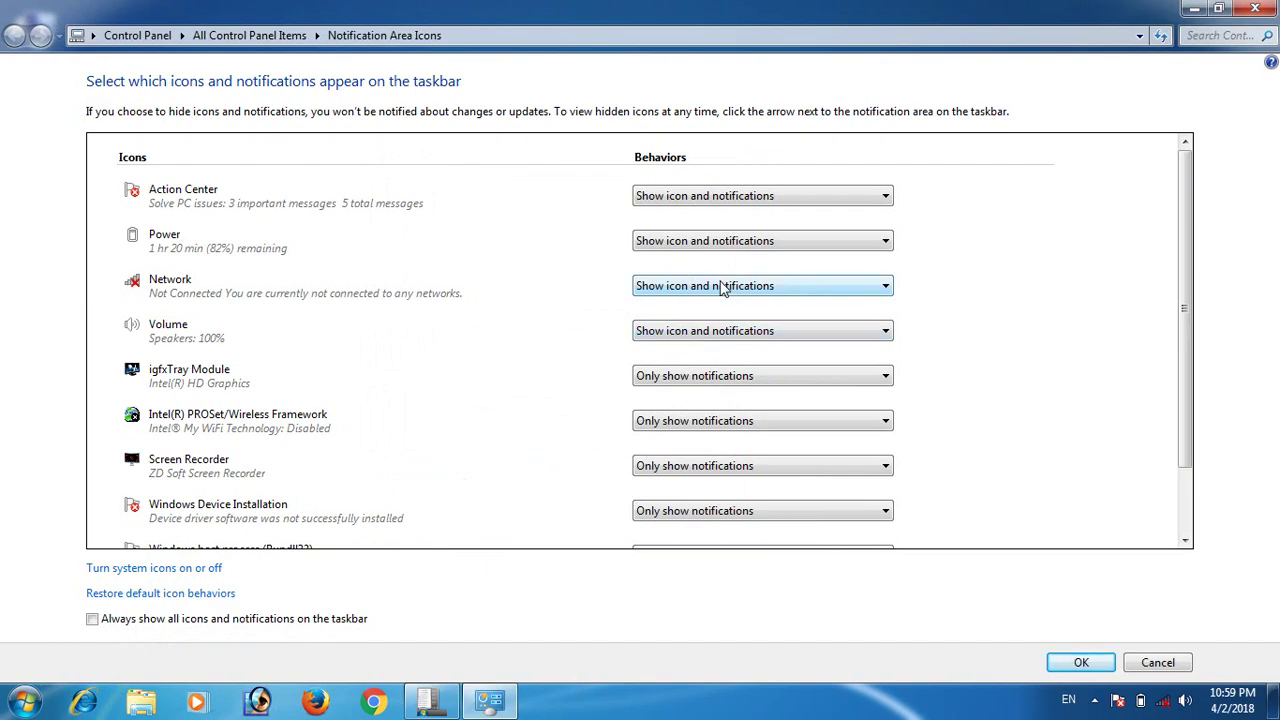
click(1256, 10)
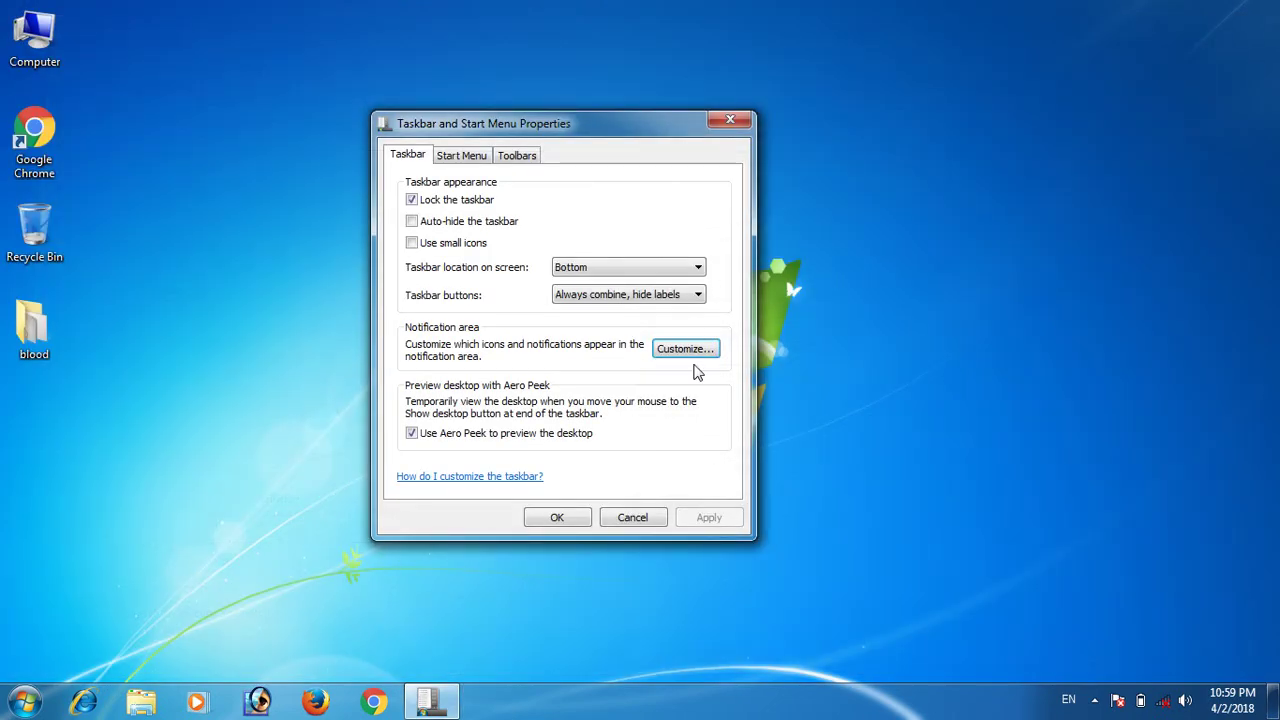
- Review the Start menu customization options without changing them, and view the available power button actions
click(456, 156)
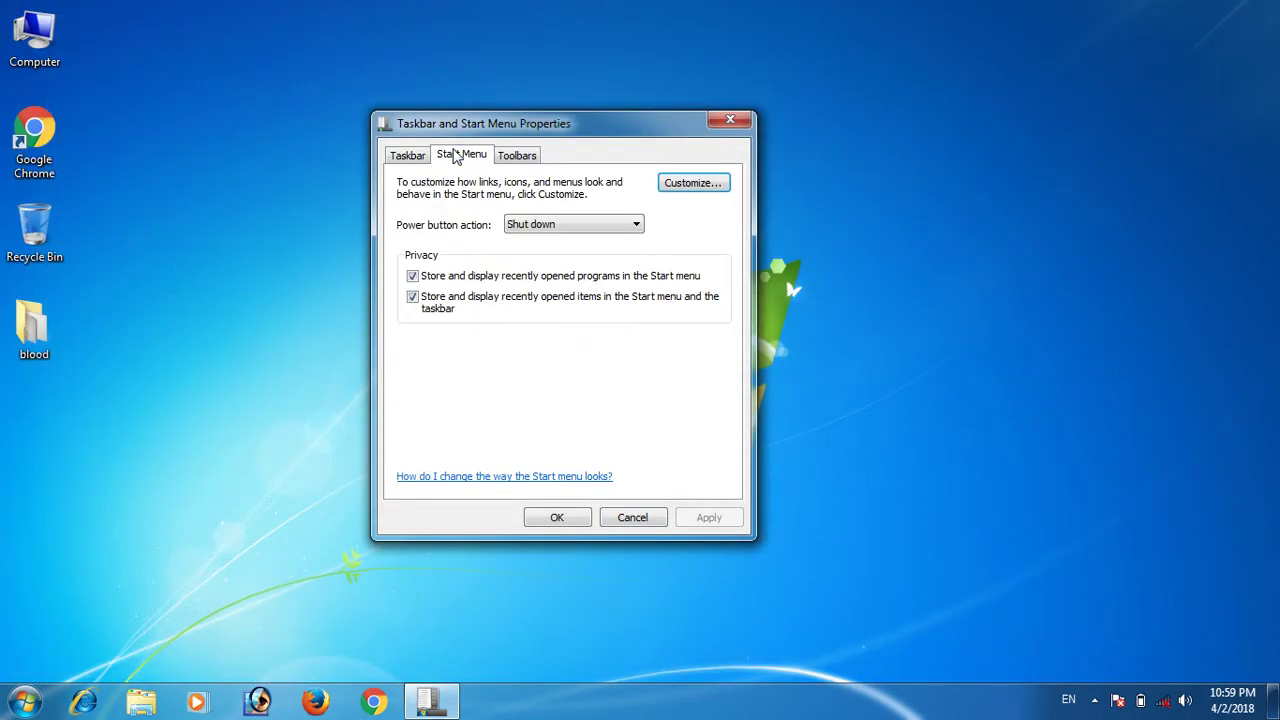
click(700, 185)
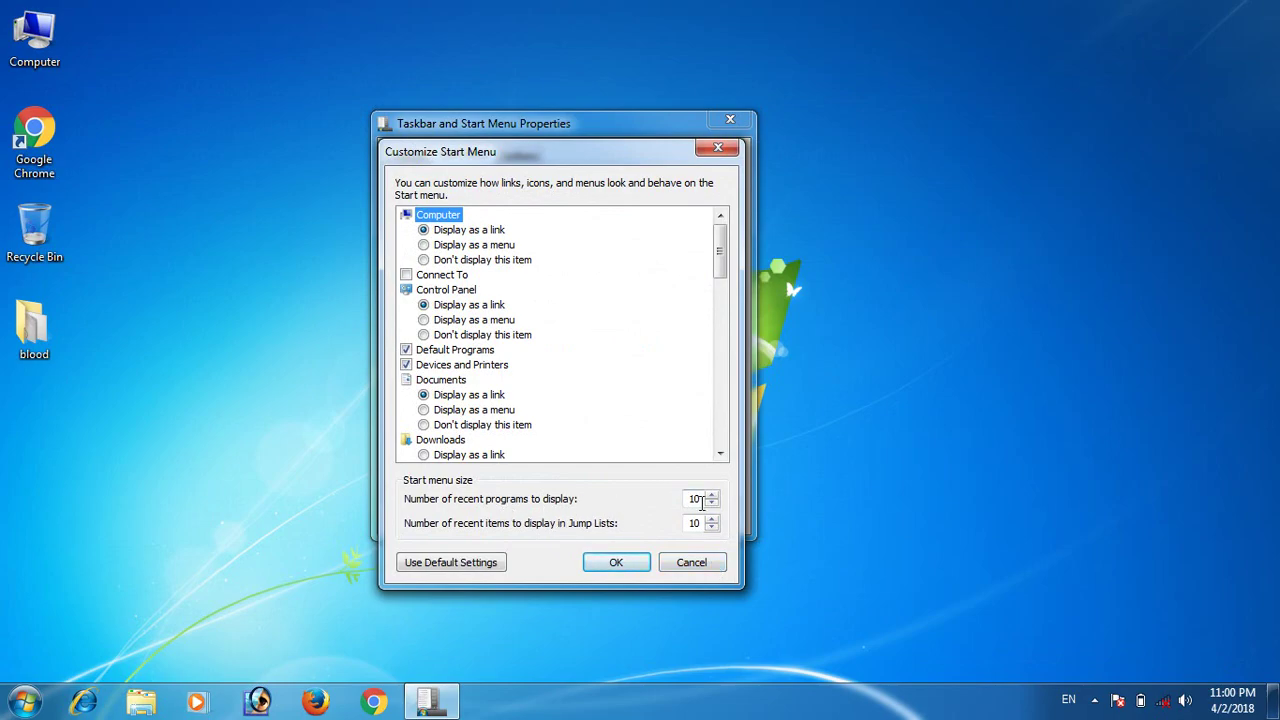
click(706, 566)
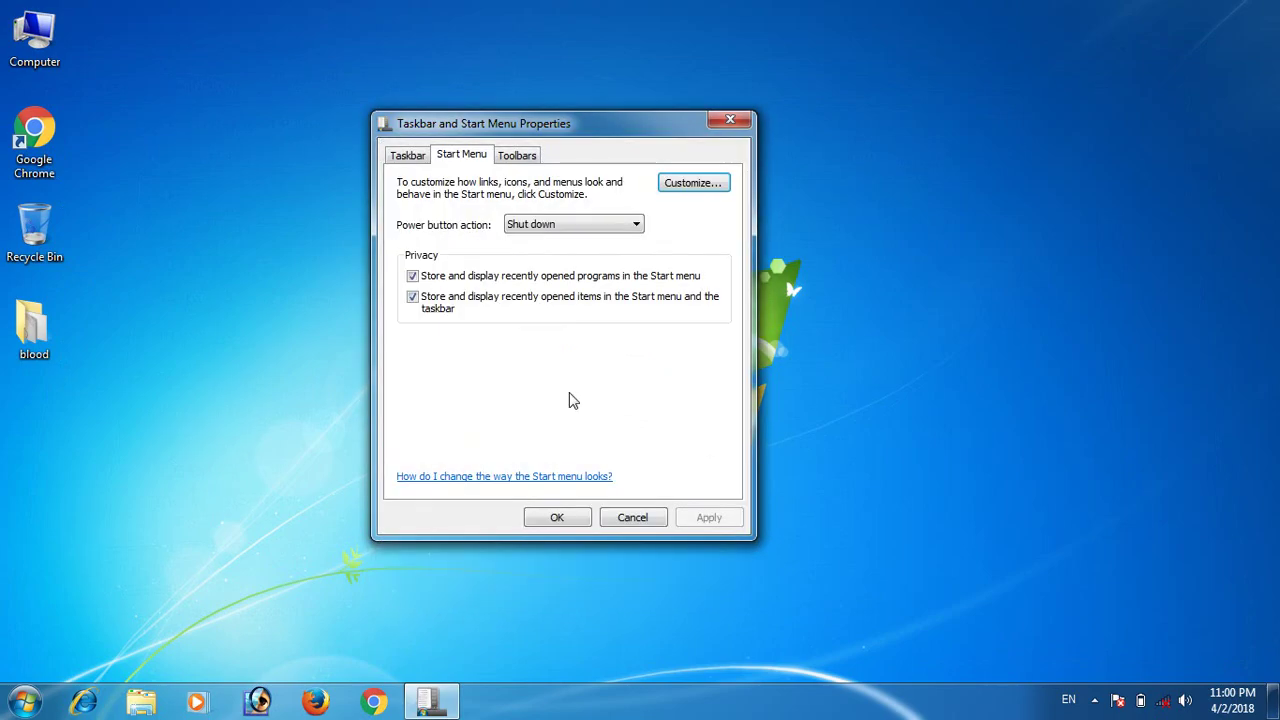
click(547, 226)
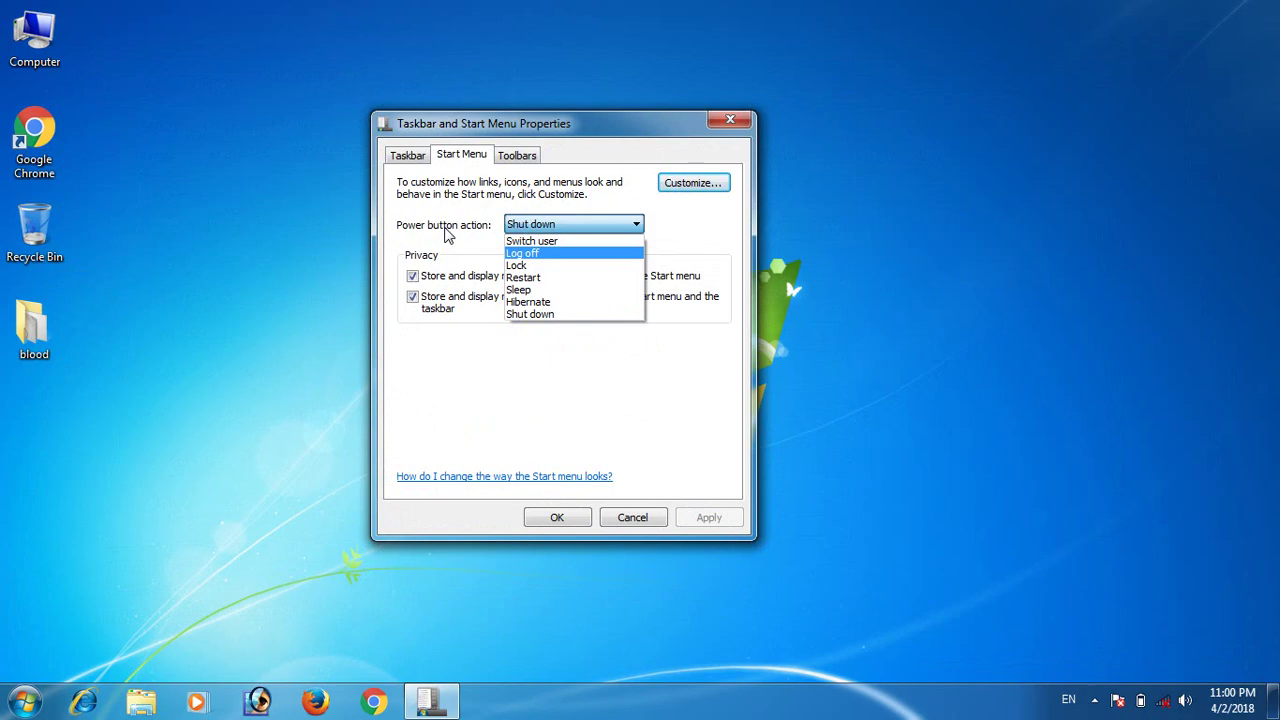
click(491, 408)
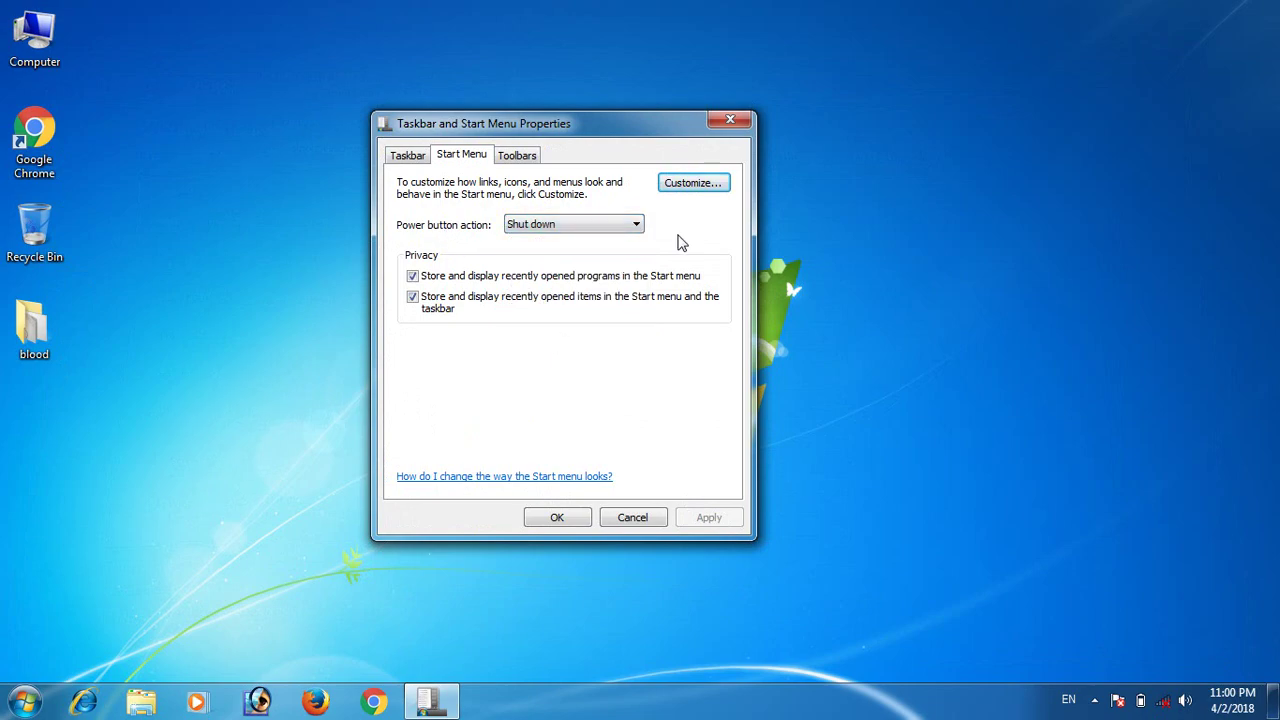
- Reopen the taskbar properties at the toolbar settings, apply the Address toolbar to the taskbar, and check its drop-down list
click(517, 157)
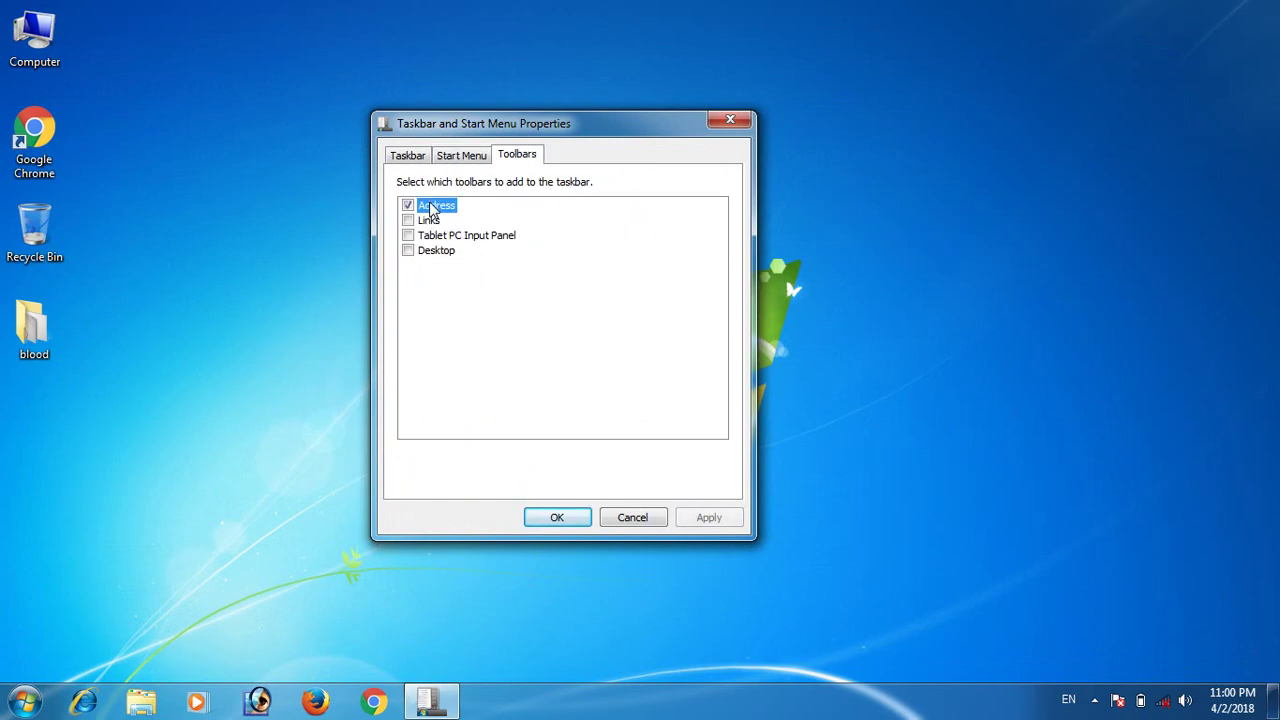
click(645, 517)
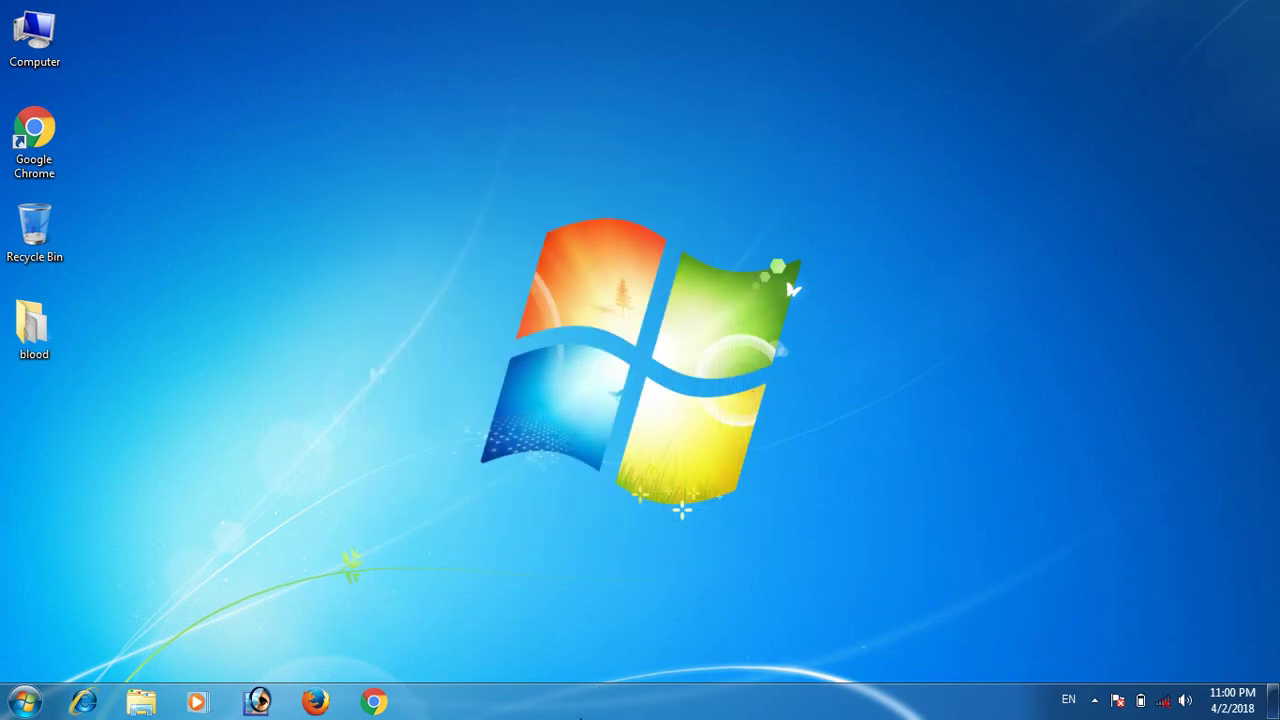
right_click(577, 712)
click(603, 691)
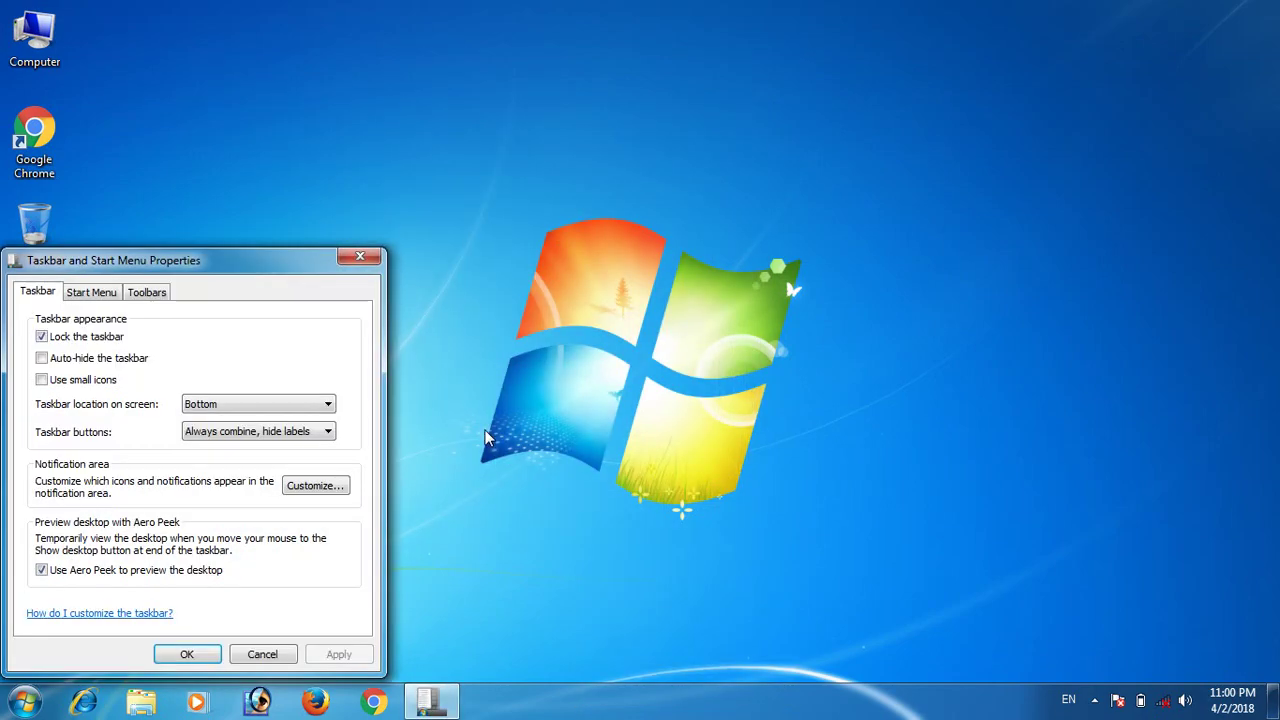
drag(250, 268, 429, 118)
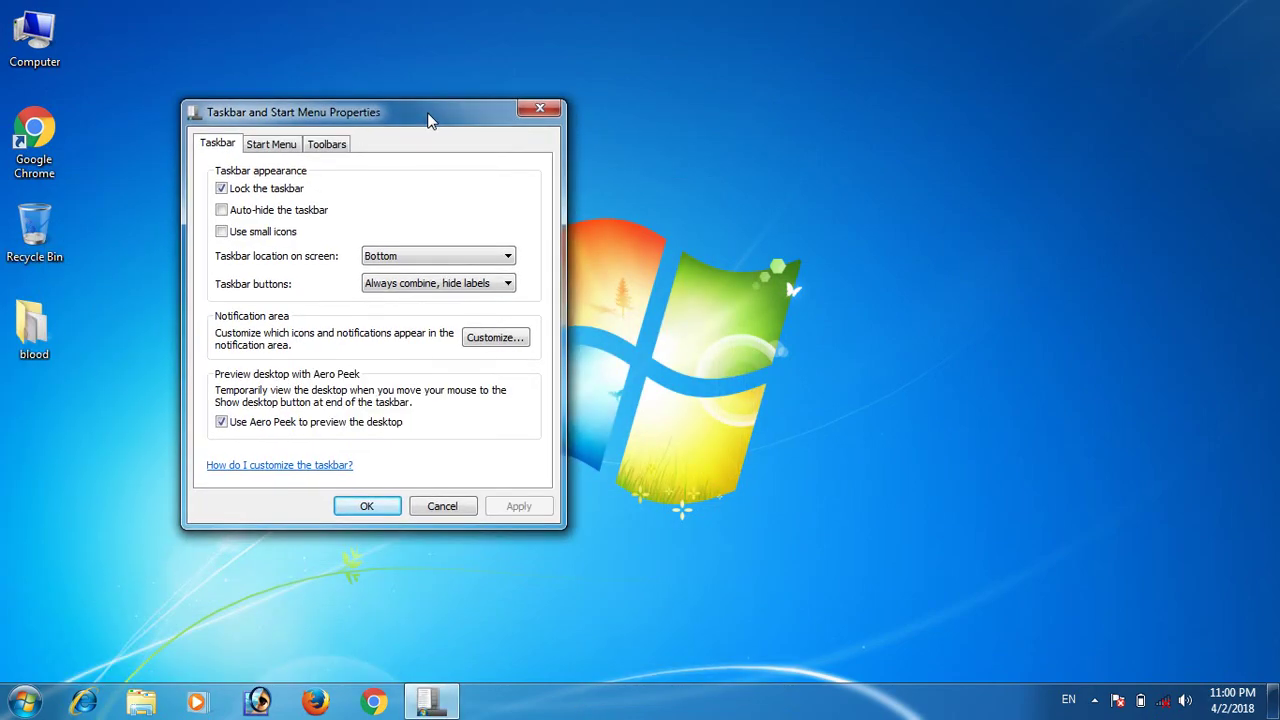
click(331, 148)
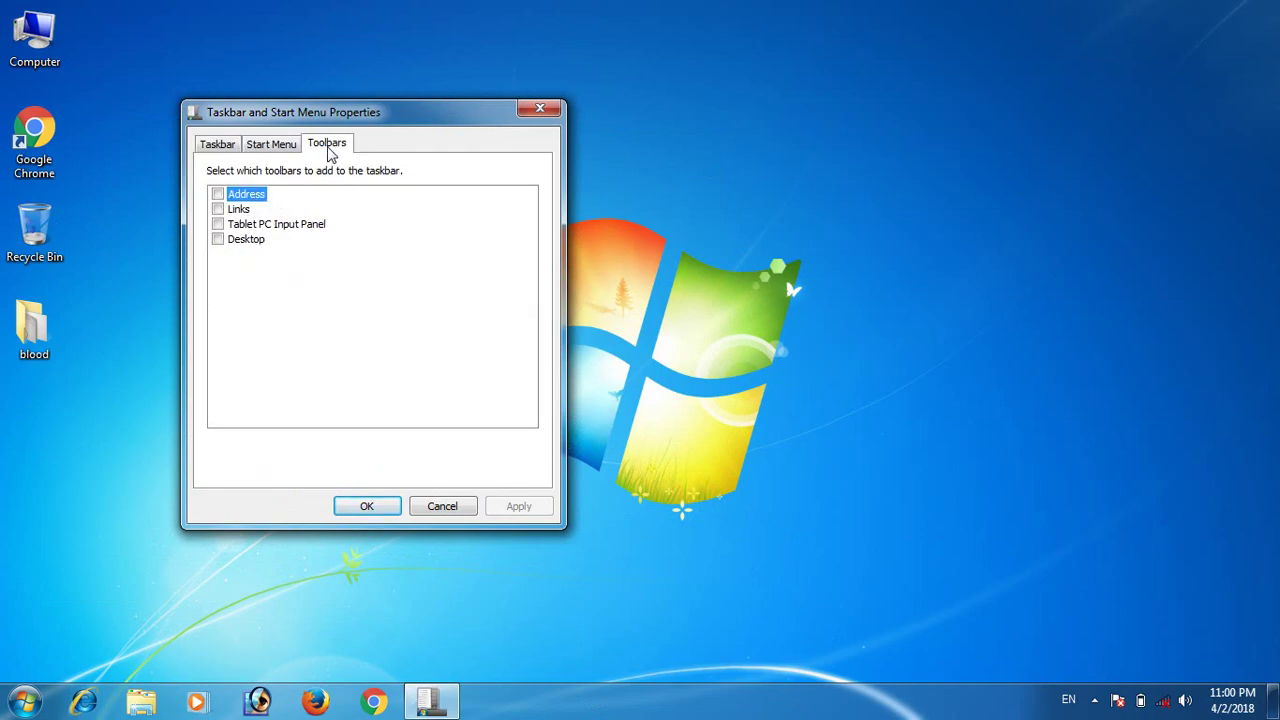
click(219, 196)
click(530, 512)
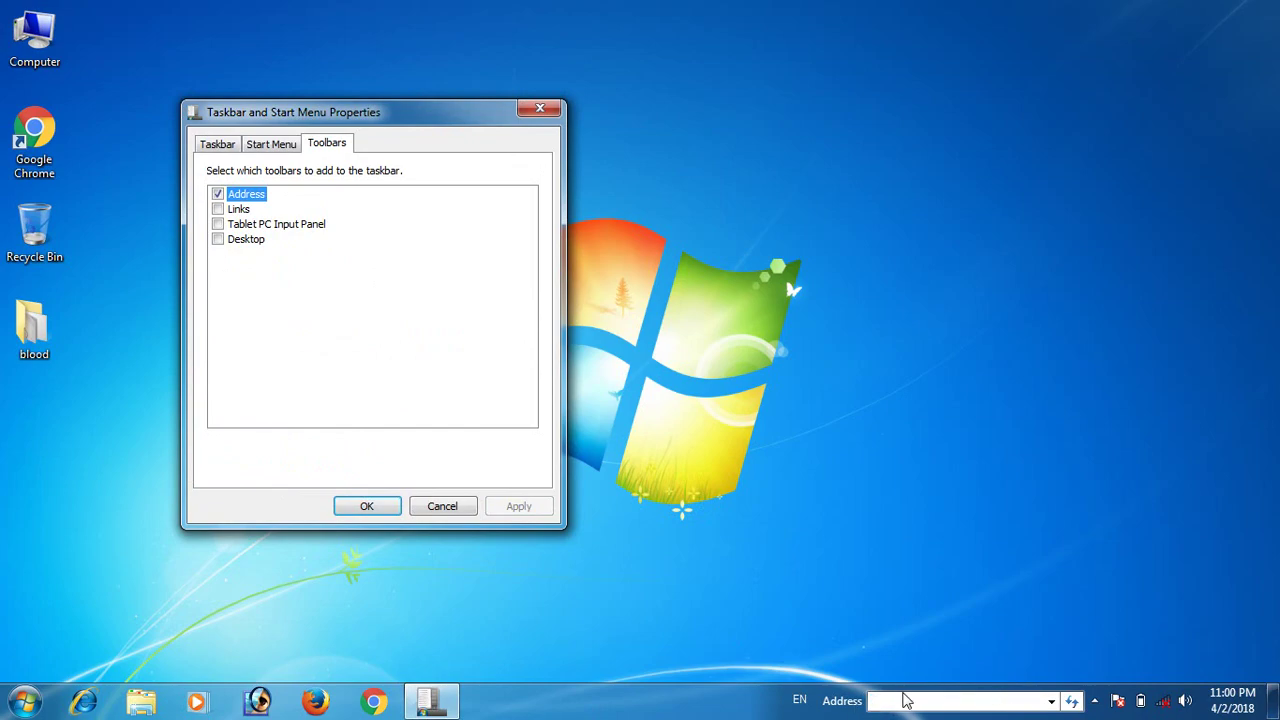
click(1051, 702)
click(1051, 702)
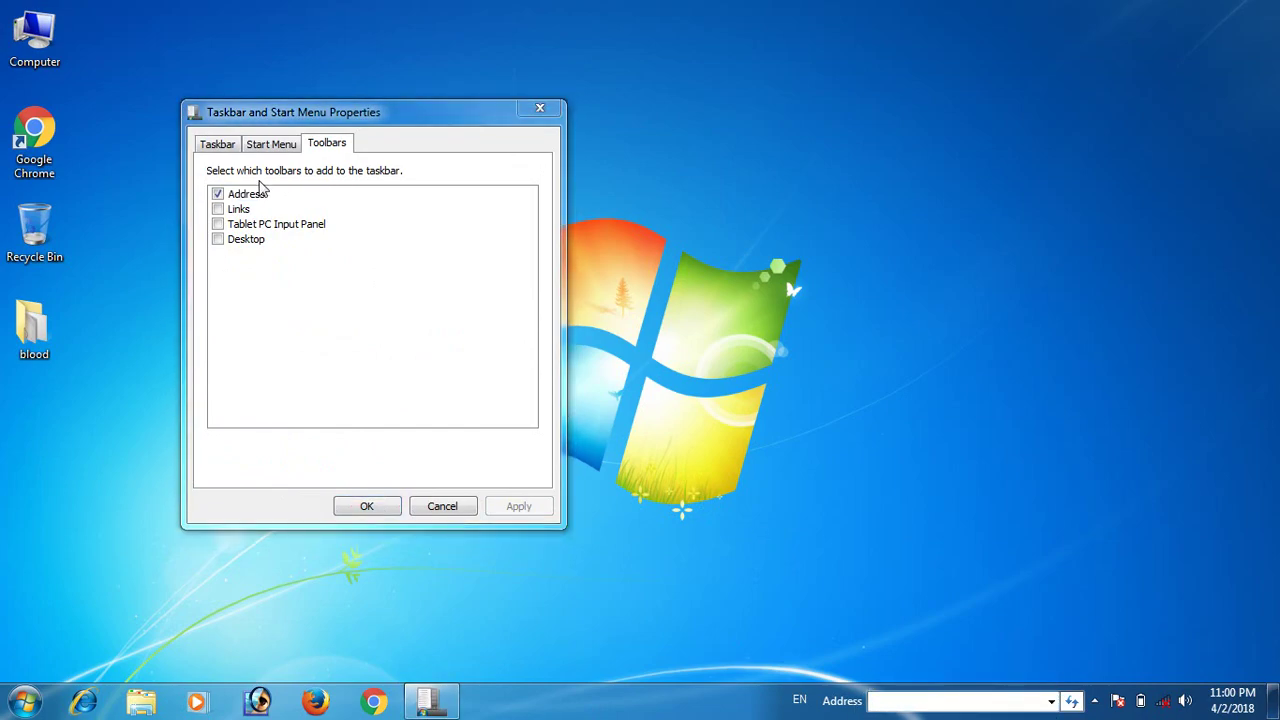
- Replace the Address toolbar with the Links toolbar on the taskbar, and show the hidden links it contains
click(217, 193)
click(217, 209)
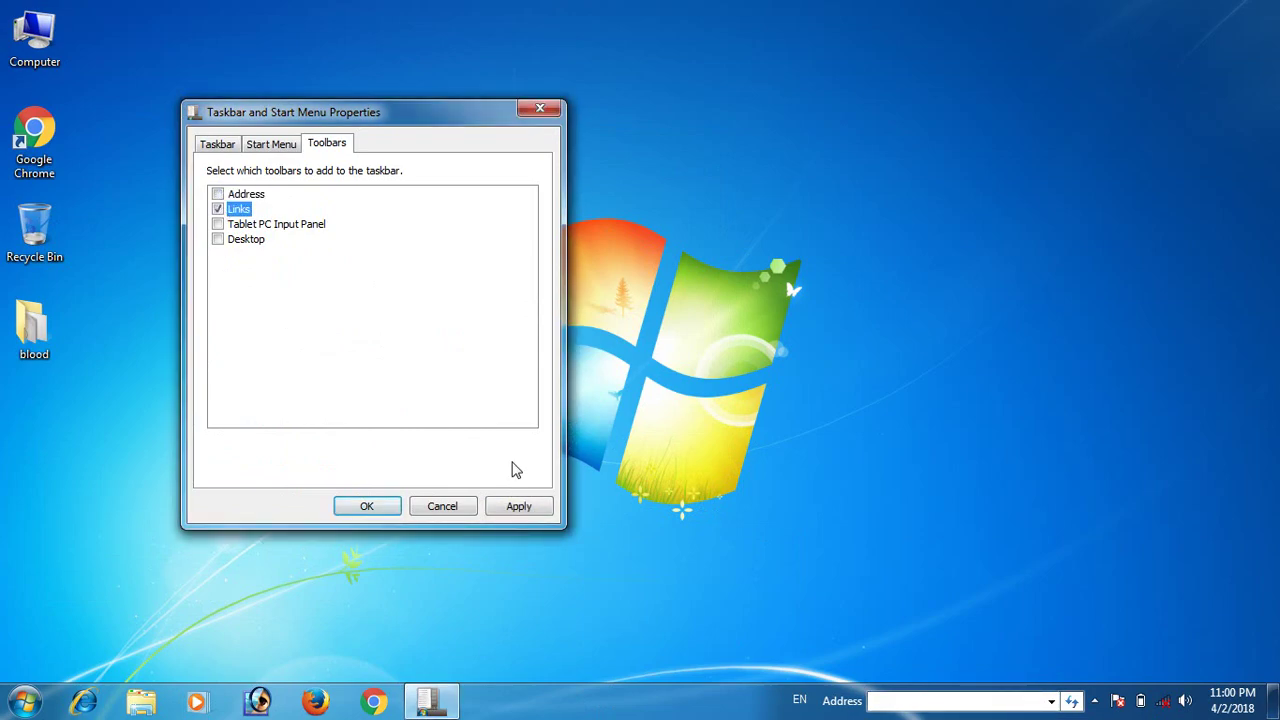
click(522, 506)
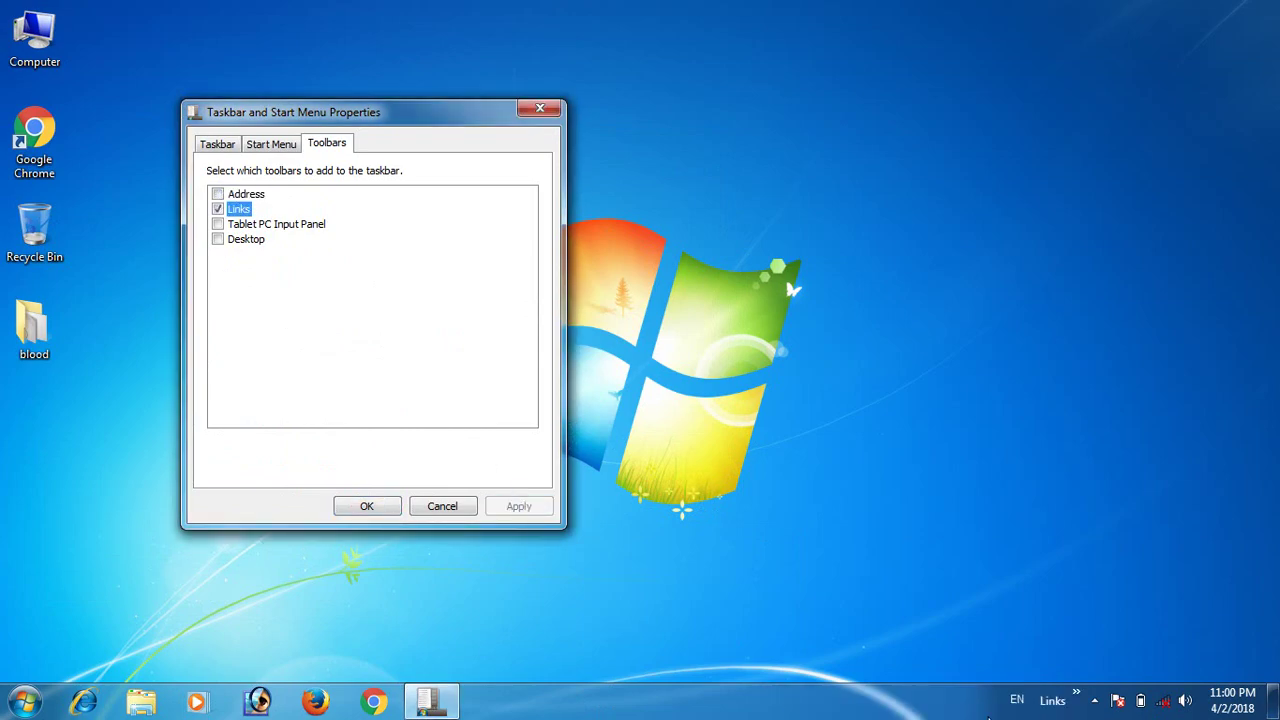
click(1077, 694)
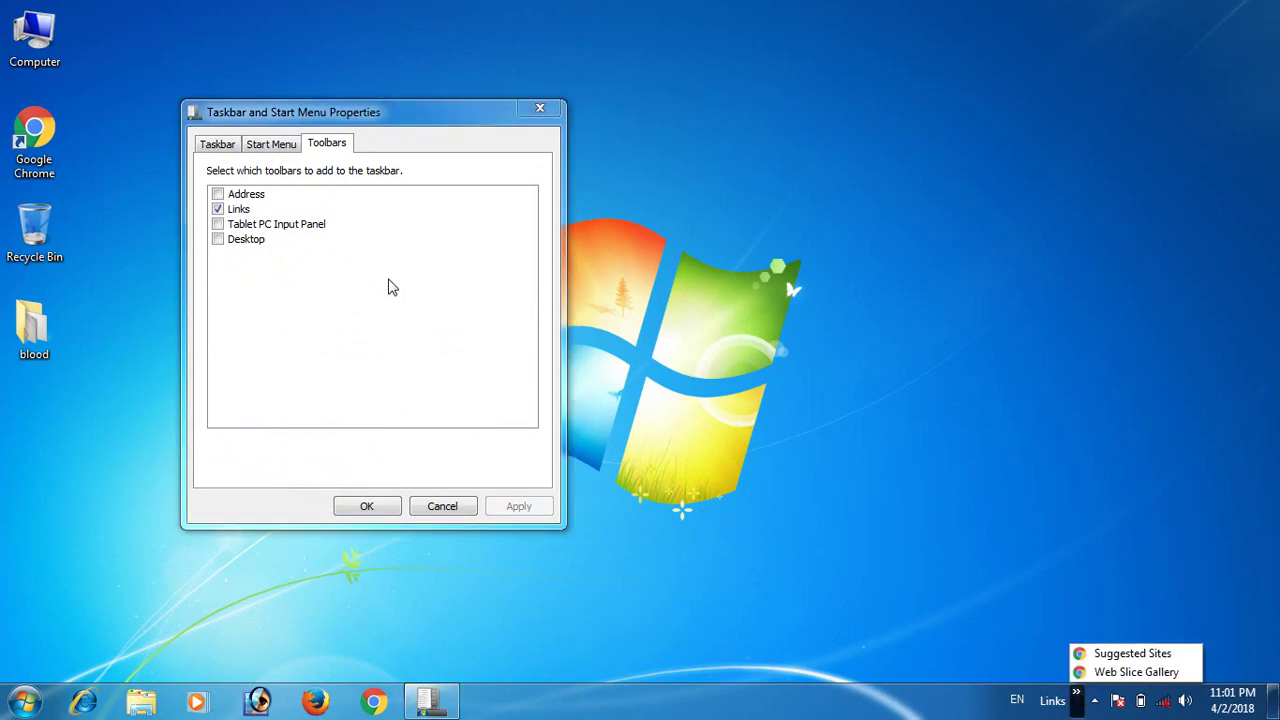
- Replace the Links toolbar with Tablet PC Input Panel, move the opened handwriting panel up and aside, and close it
click(219, 209)
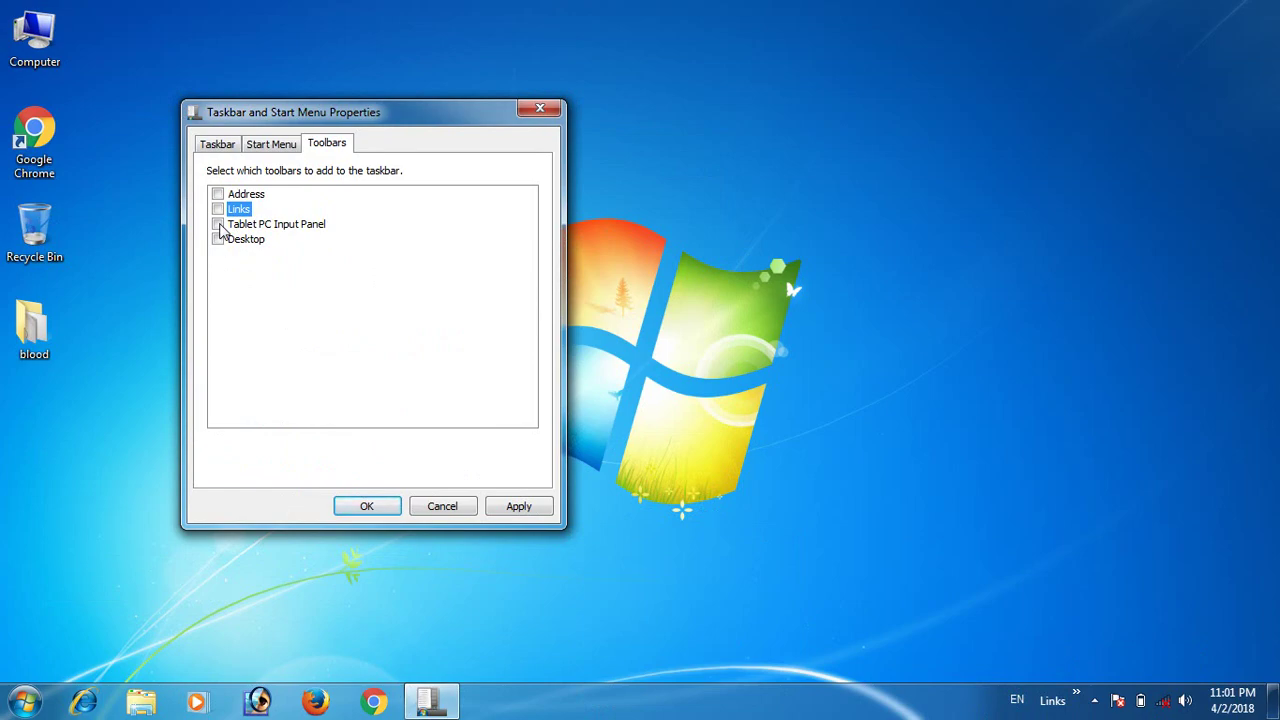
click(219, 225)
click(540, 511)
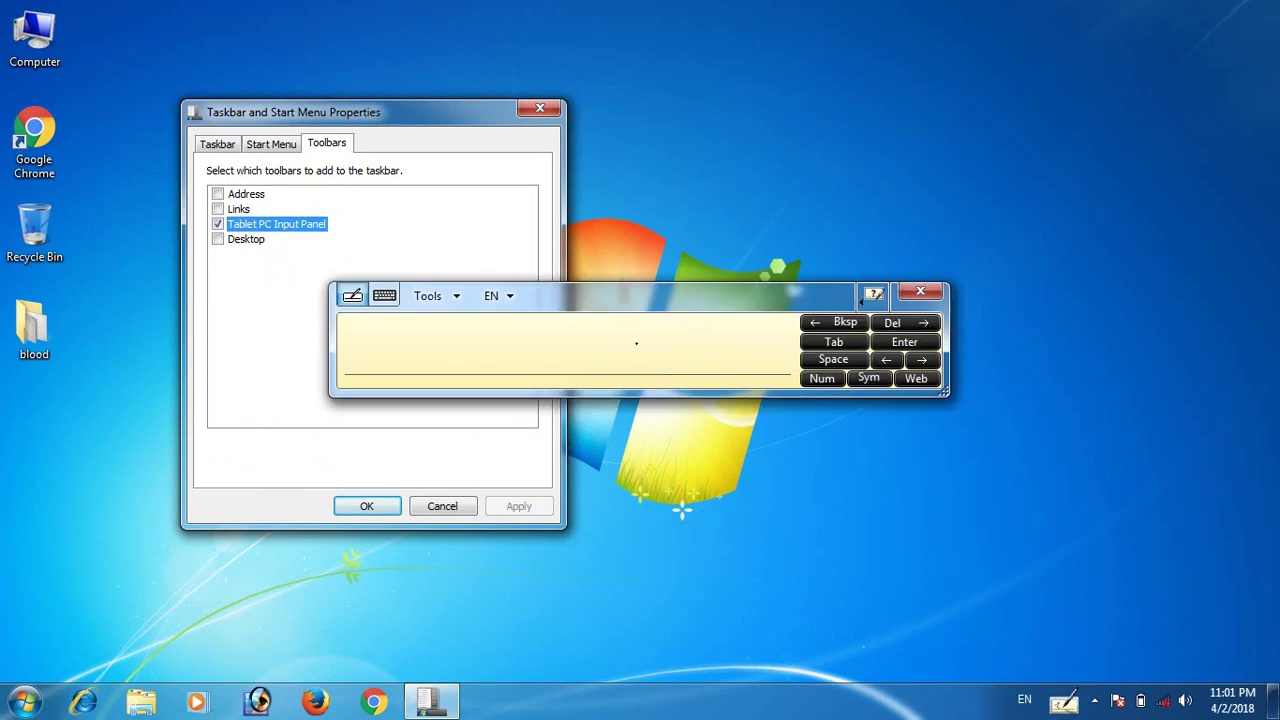
drag(792, 292, 892, 162)
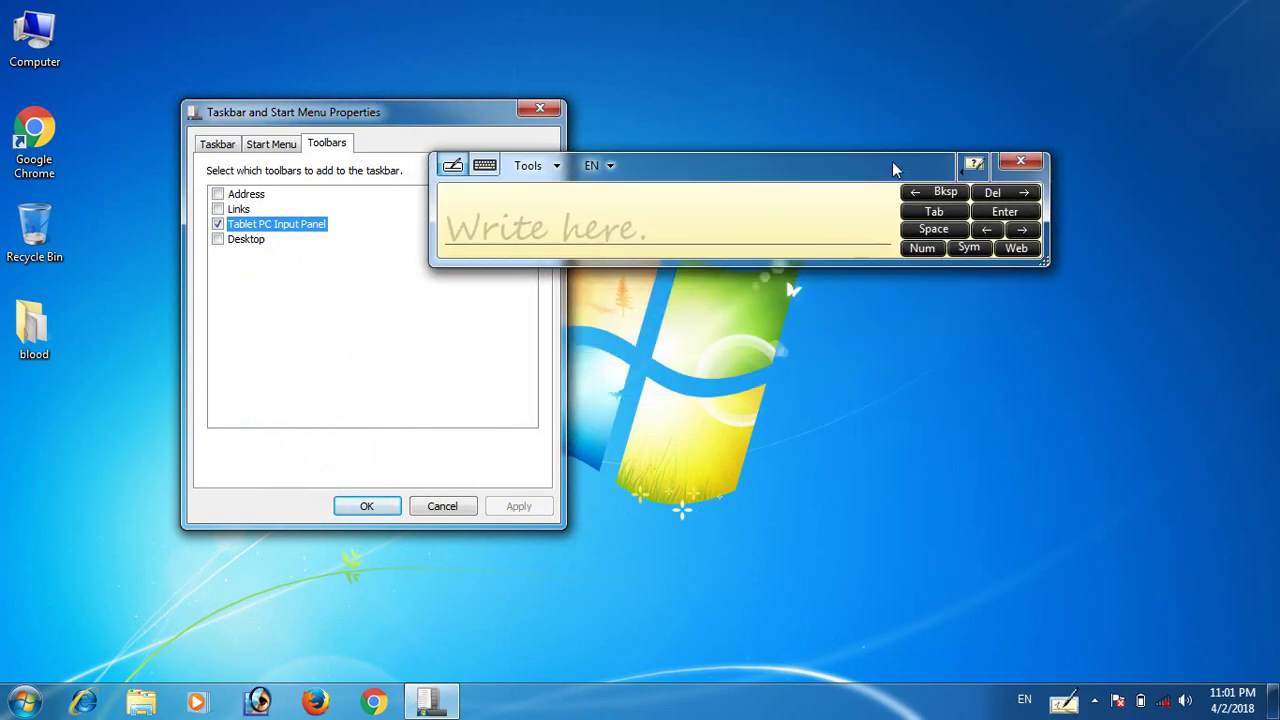
click(1031, 163)
- Remove Tablet PC Input Panel from the taskbar, reopen and close the docked handwriting panel, and confirm the taskbar properties
click(219, 225)
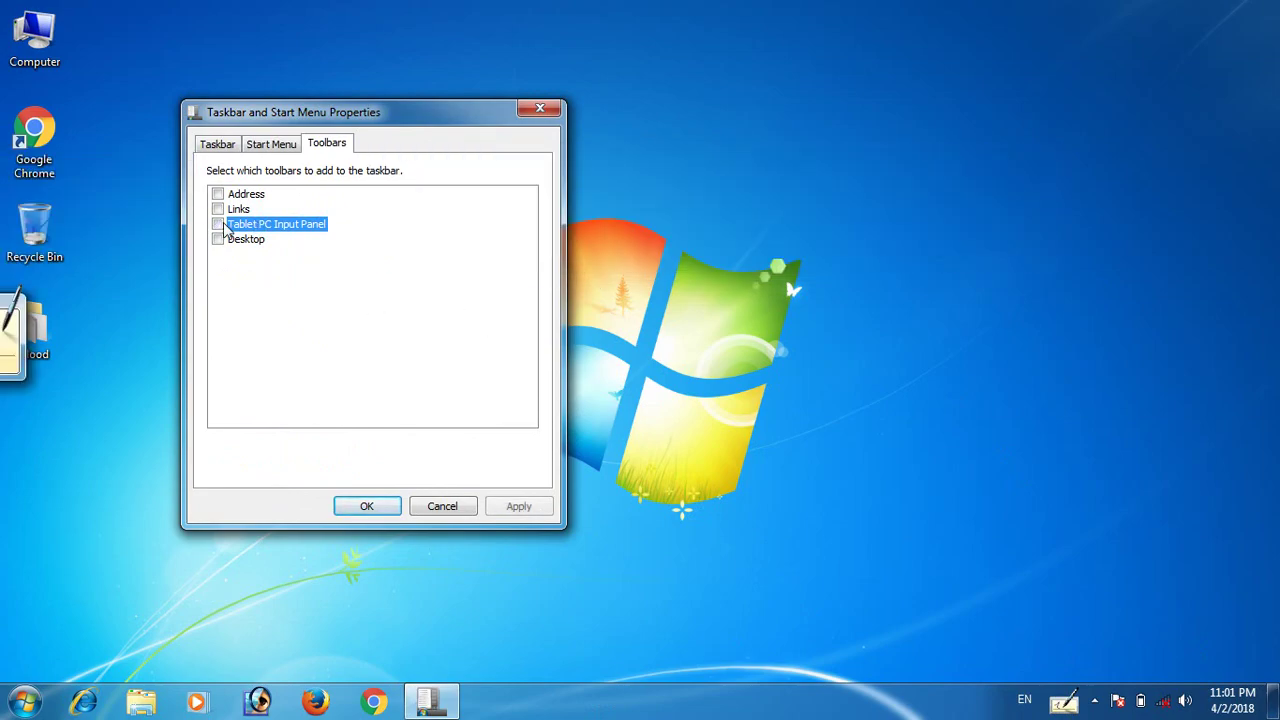
click(514, 507)
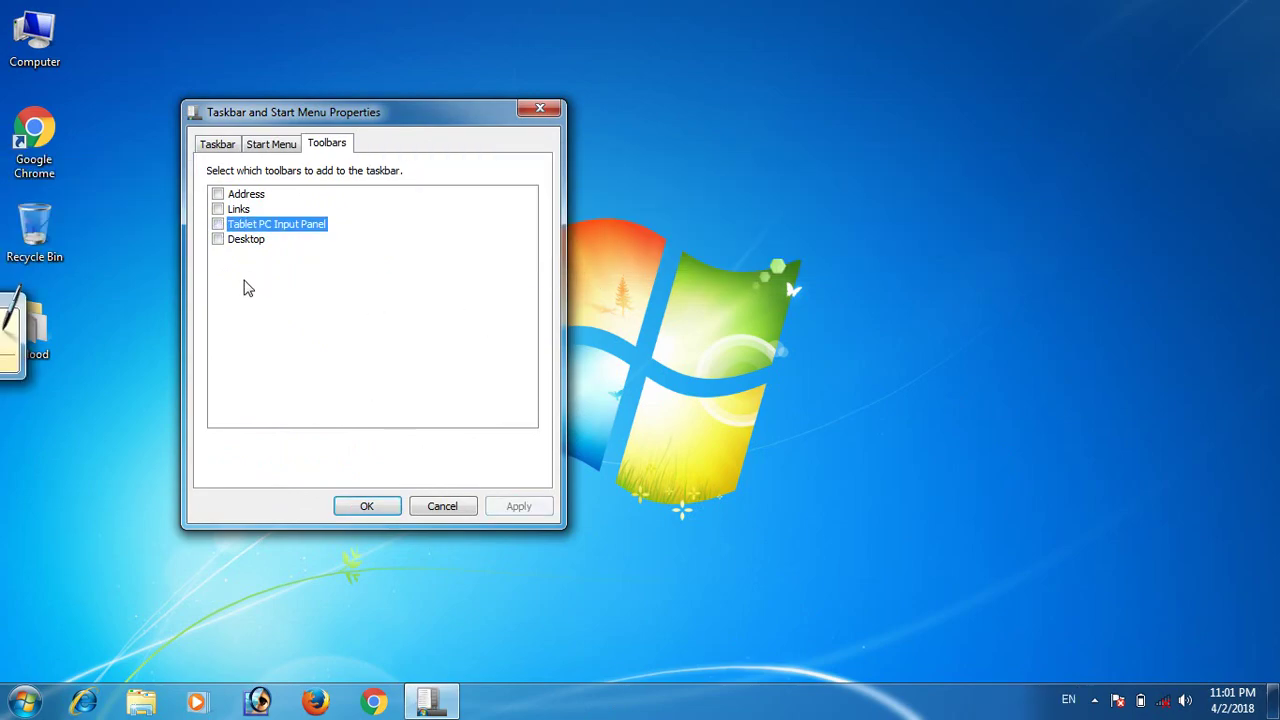
click(12, 318)
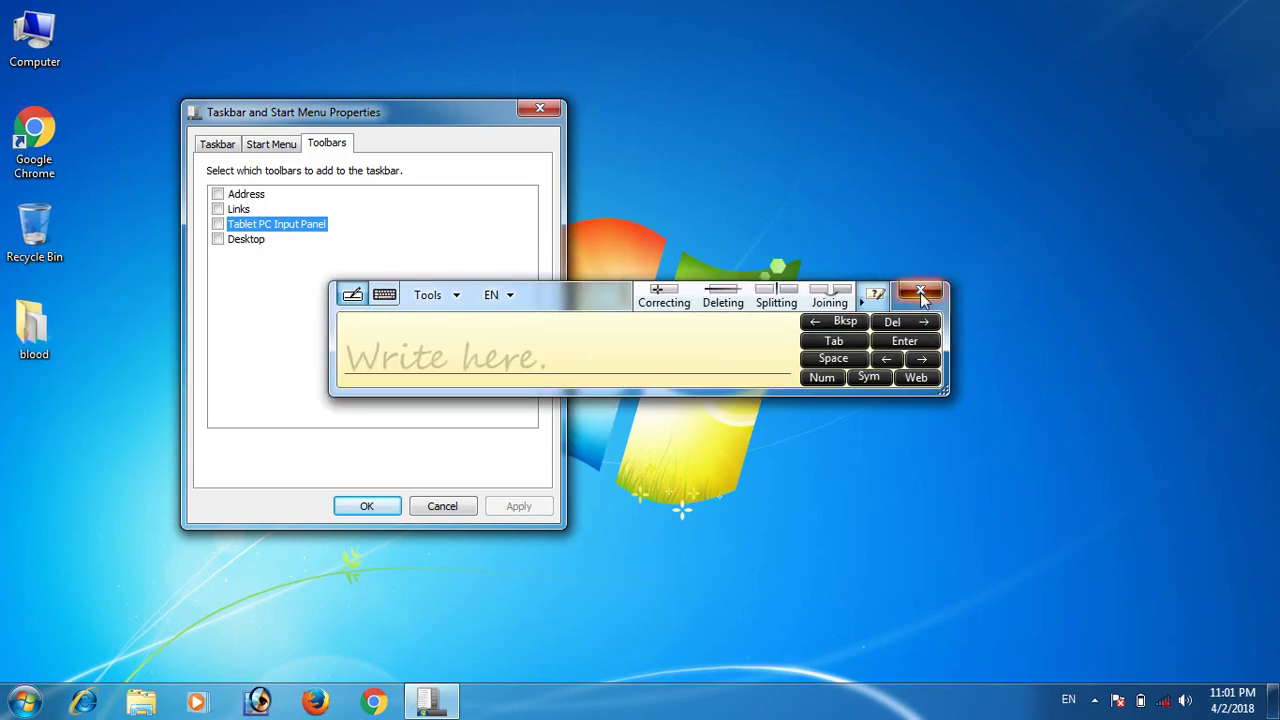
click(920, 290)
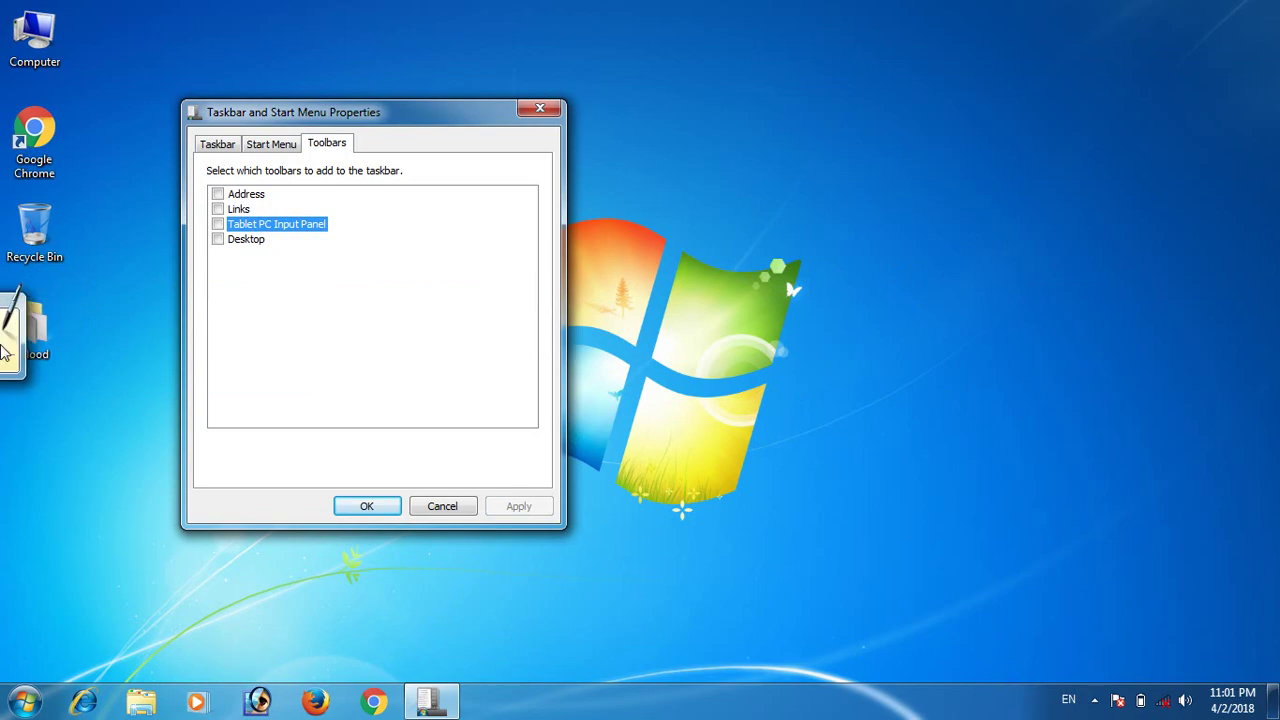
click(368, 507)
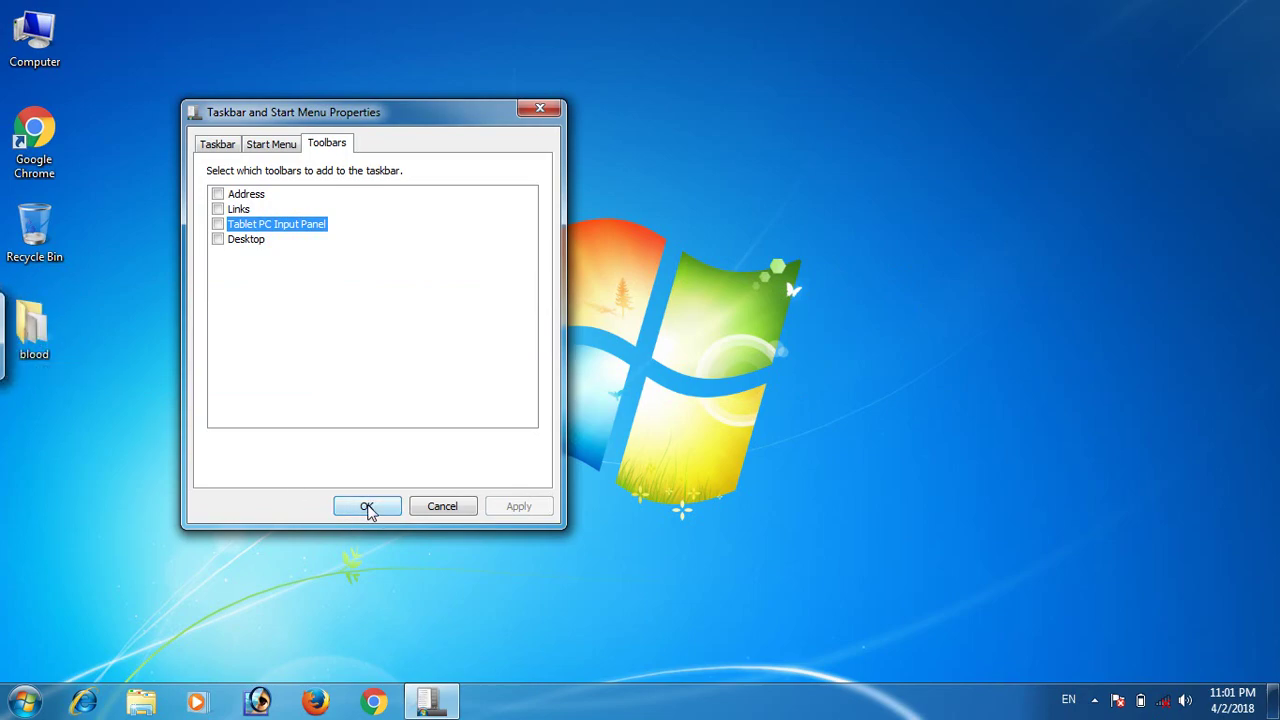
- Reopen the taskbar properties, move the dialog up toward the middle of the desktop, and add the Desktop toolbar to the taskbar
right_click(860, 712)
click(897, 694)
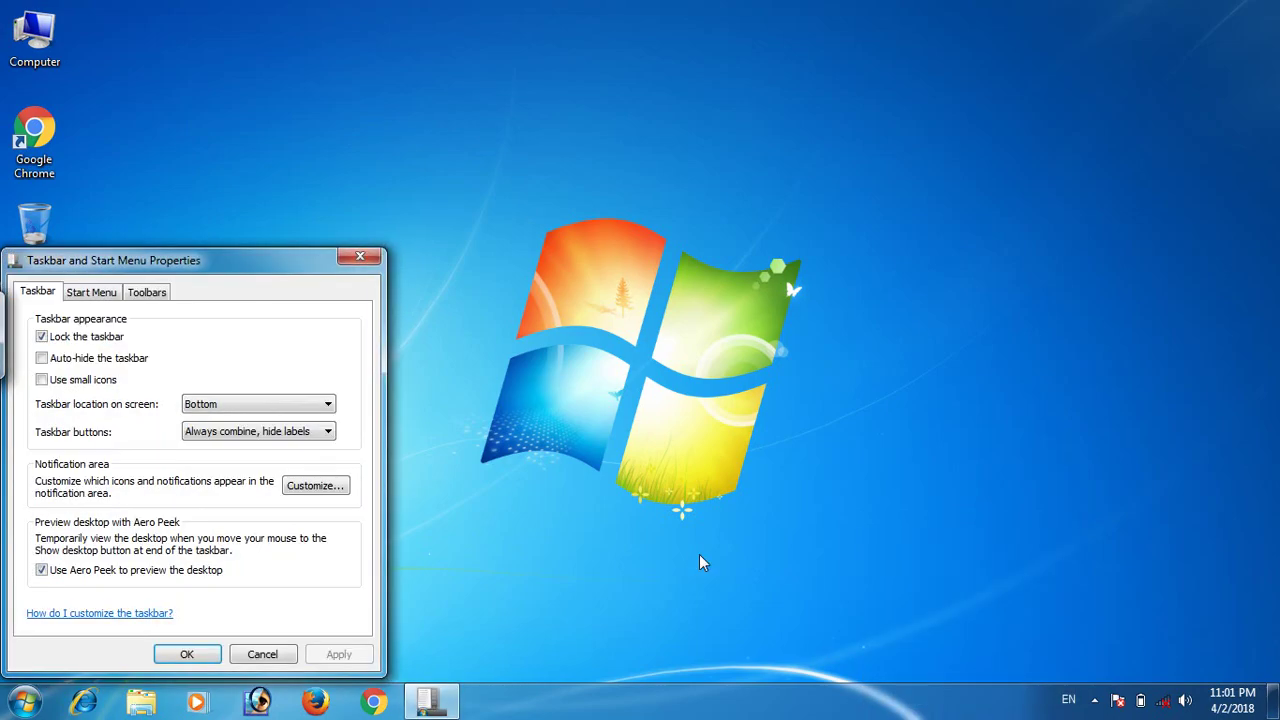
drag(237, 260, 460, 162)
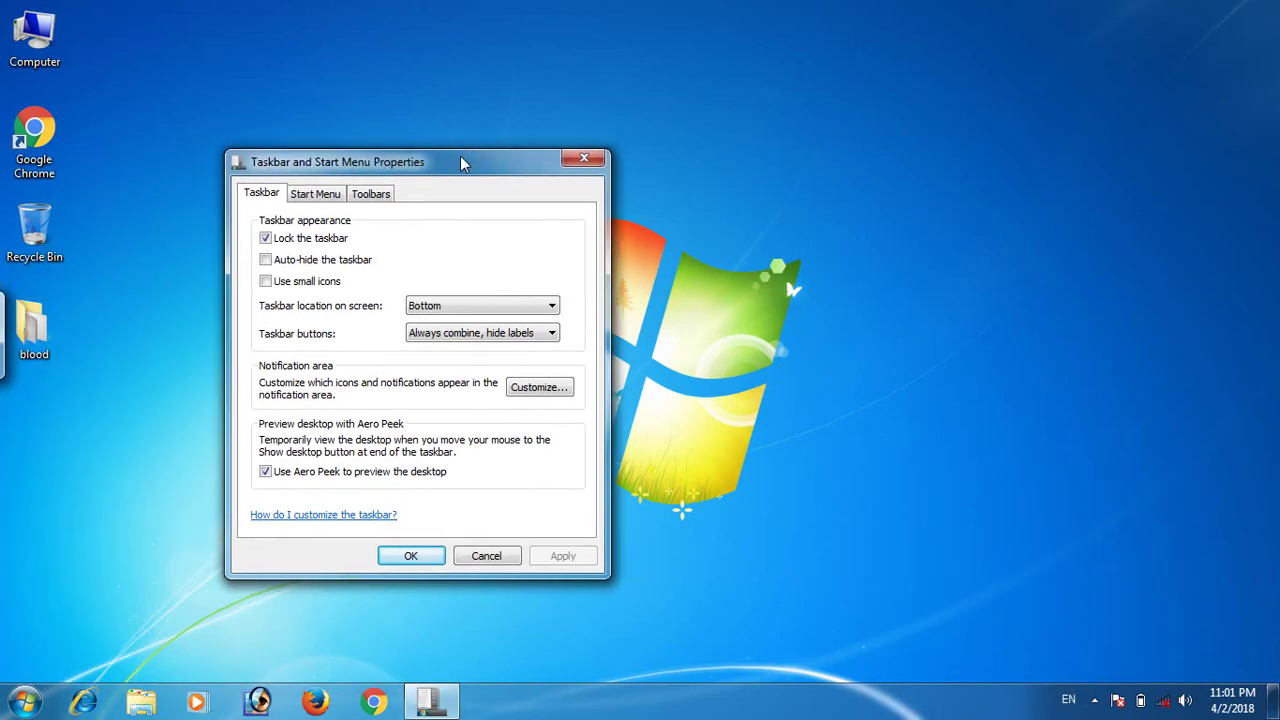
click(372, 196)
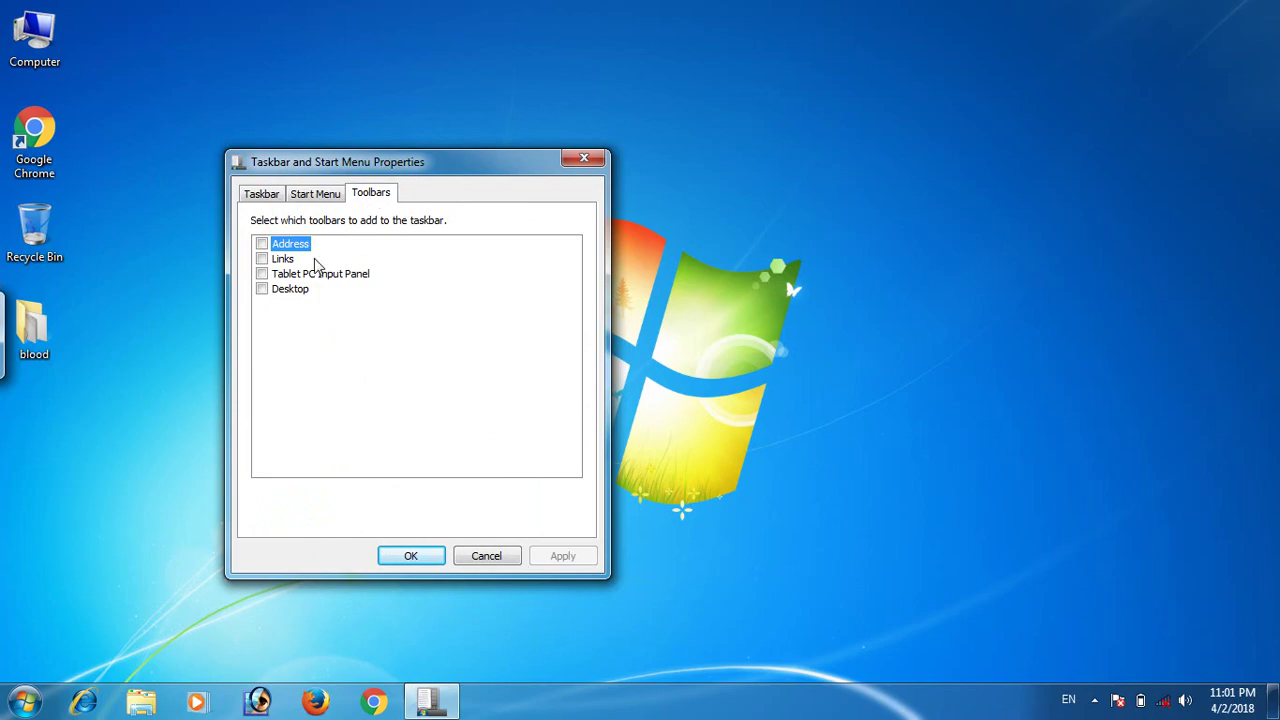
click(283, 294)
click(566, 554)
click(423, 558)
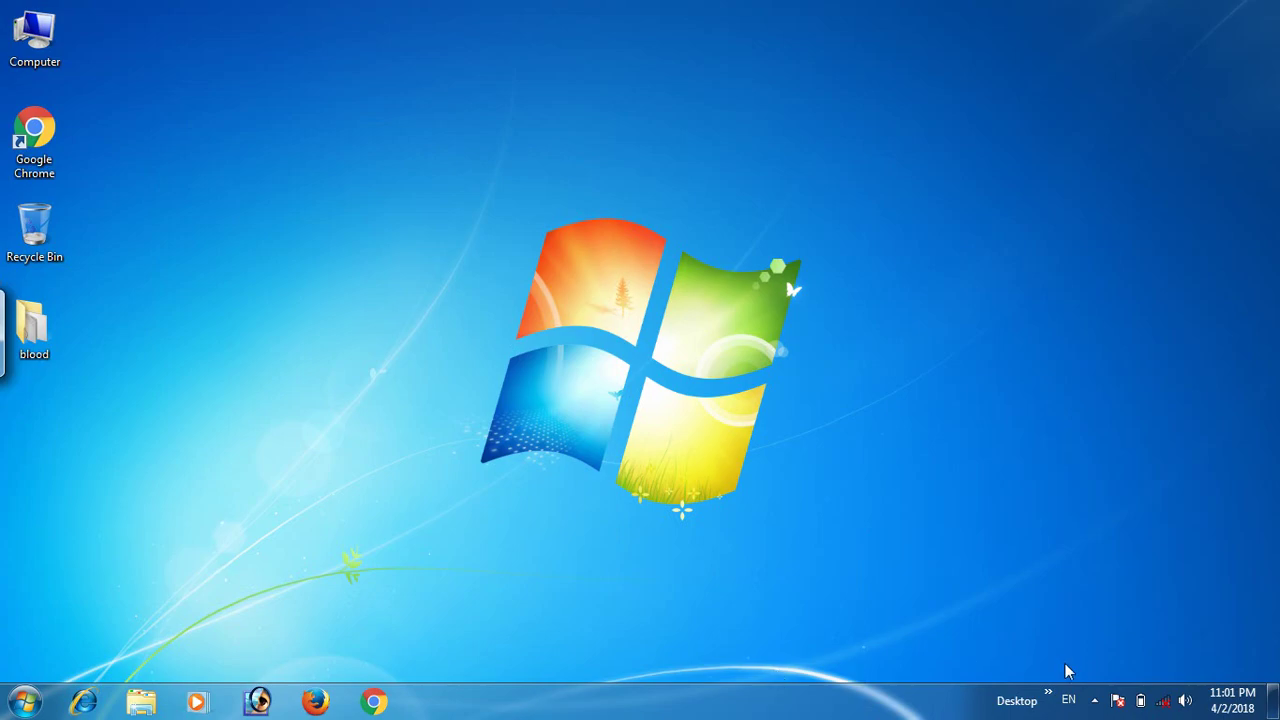
- Show the hidden items of the Desktop toolbar, expand Computer to view its drives, and close the list
click(1049, 697)
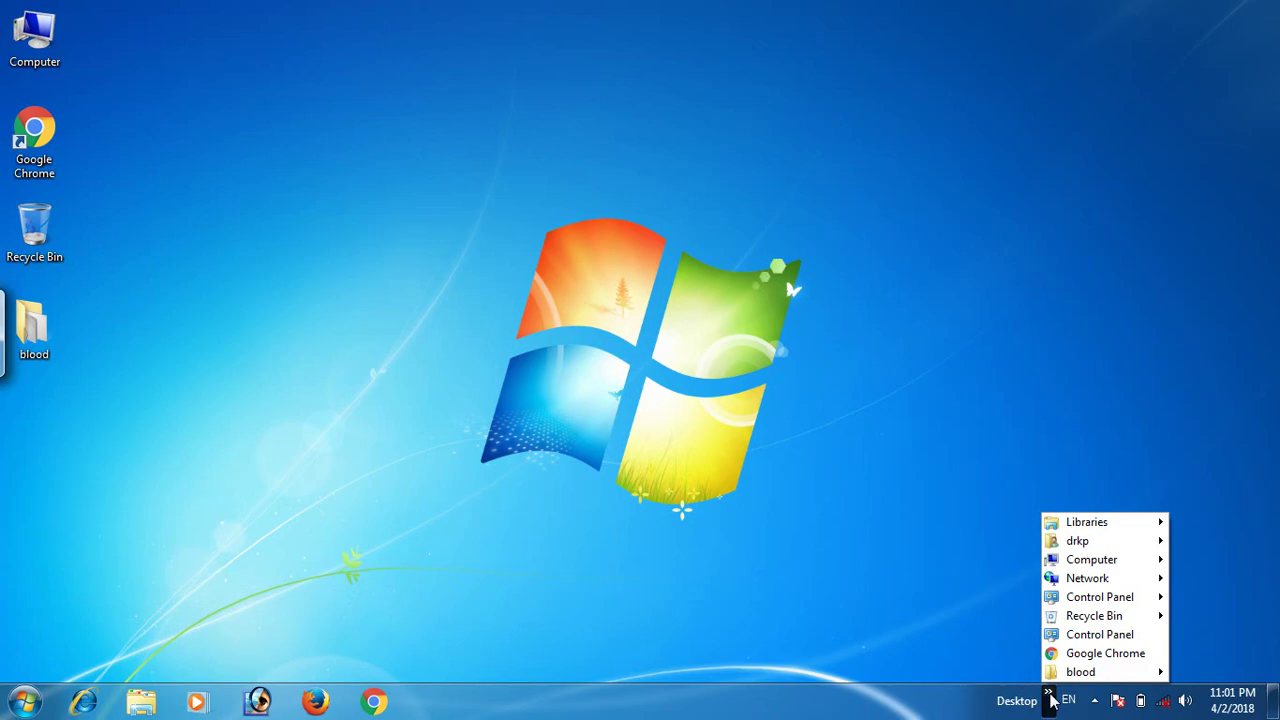
mouse_move(1155, 566)
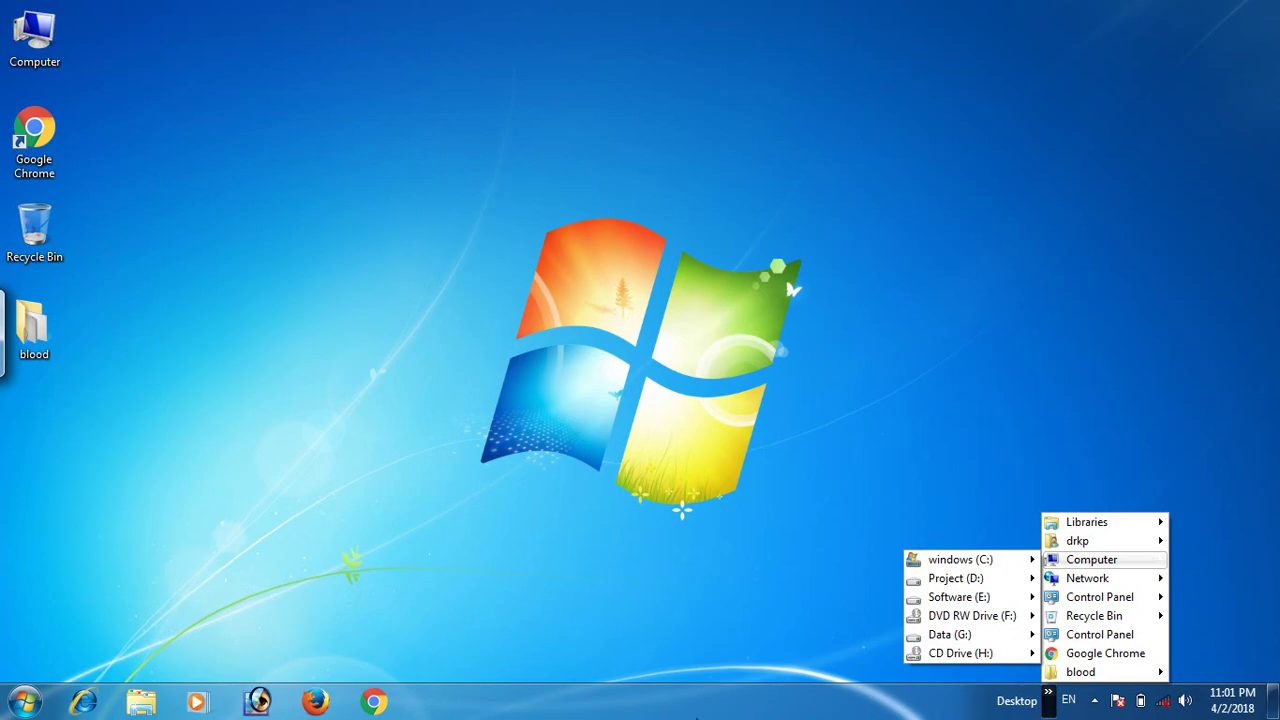
click(651, 712)
- Reopen the taskbar properties at the toolbar settings and remove the Desktop toolbar from the taskbar
right_click(651, 712)
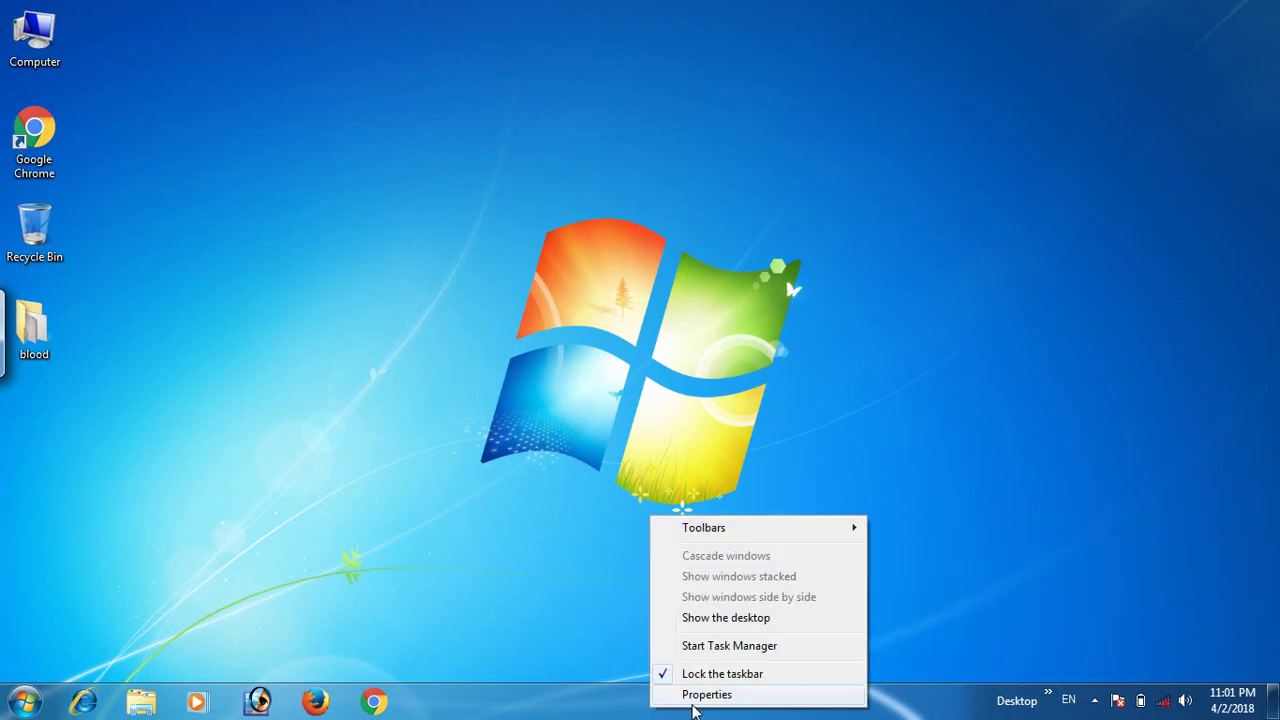
click(693, 700)
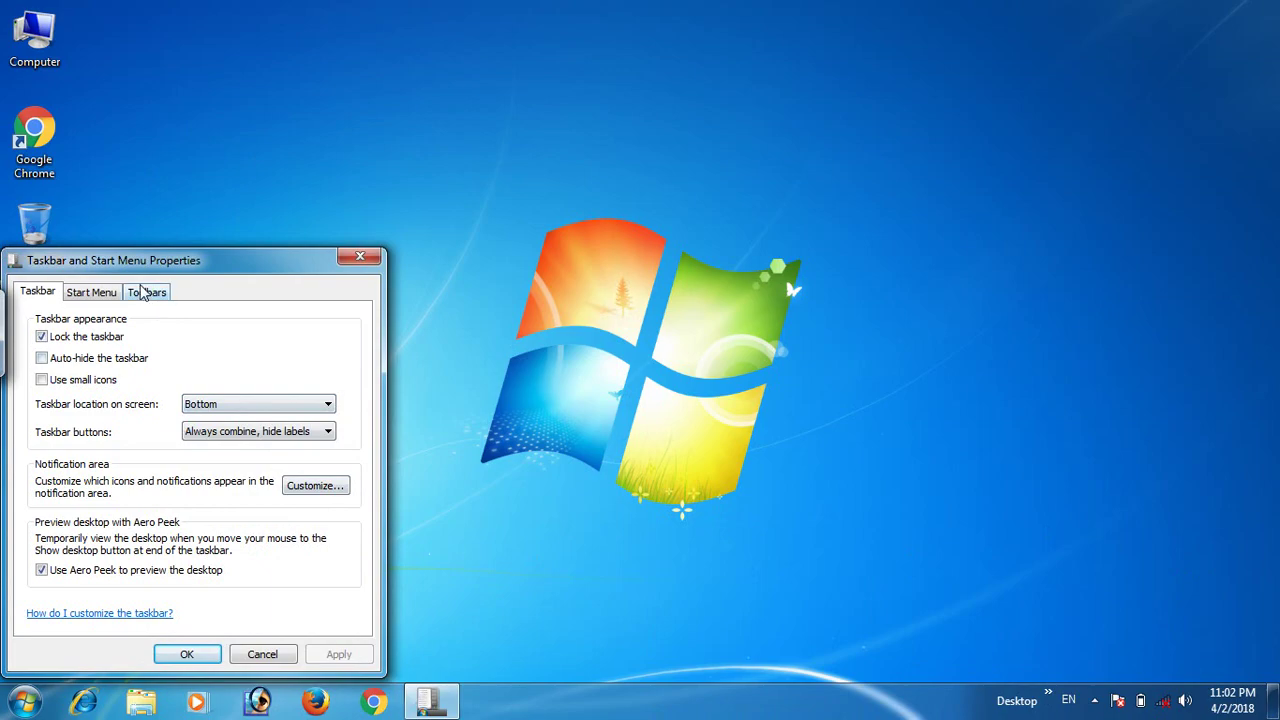
click(145, 292)
click(40, 388)
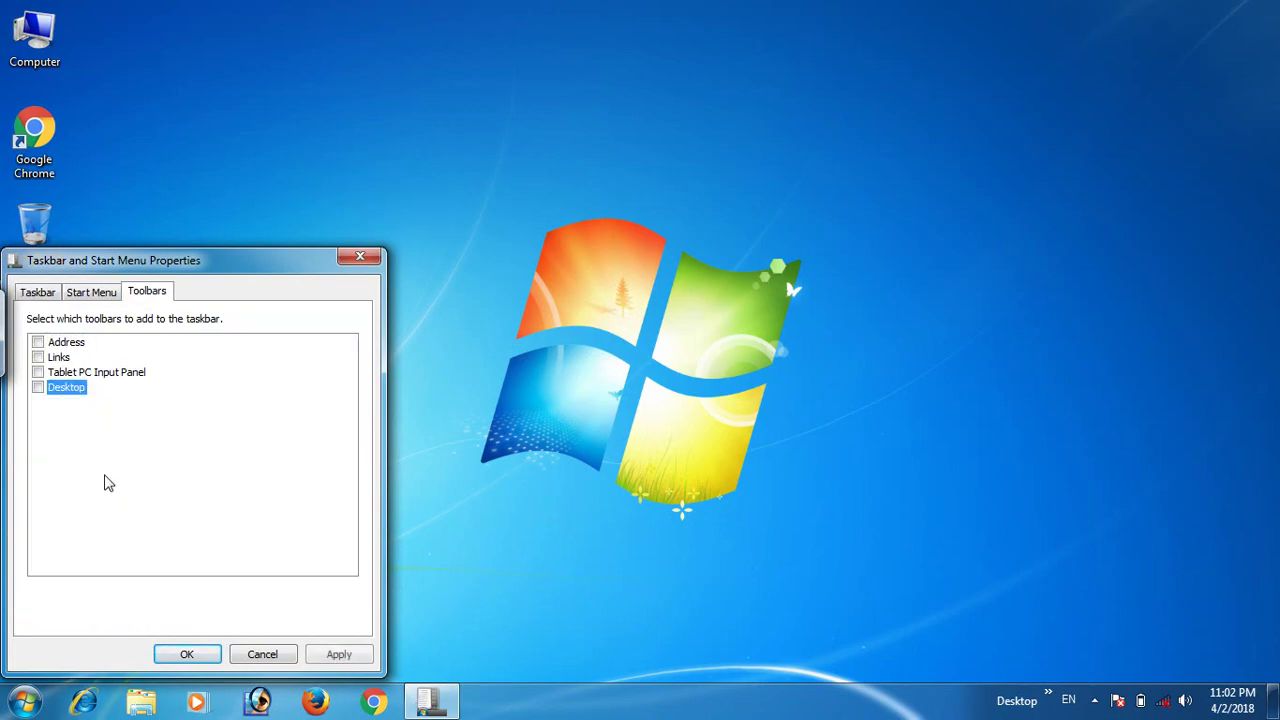
click(211, 654)
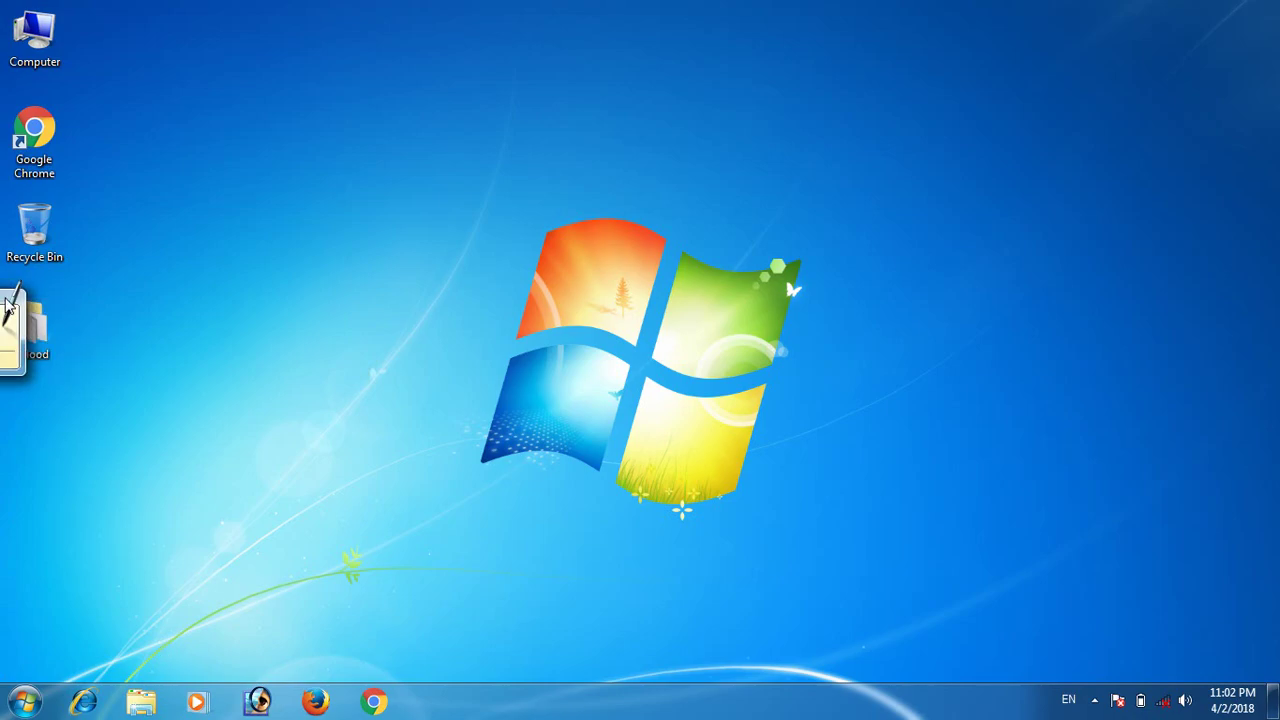
- Open and close the docked handwriting panel once more, and show the hidden notification area icons
click(8, 310)
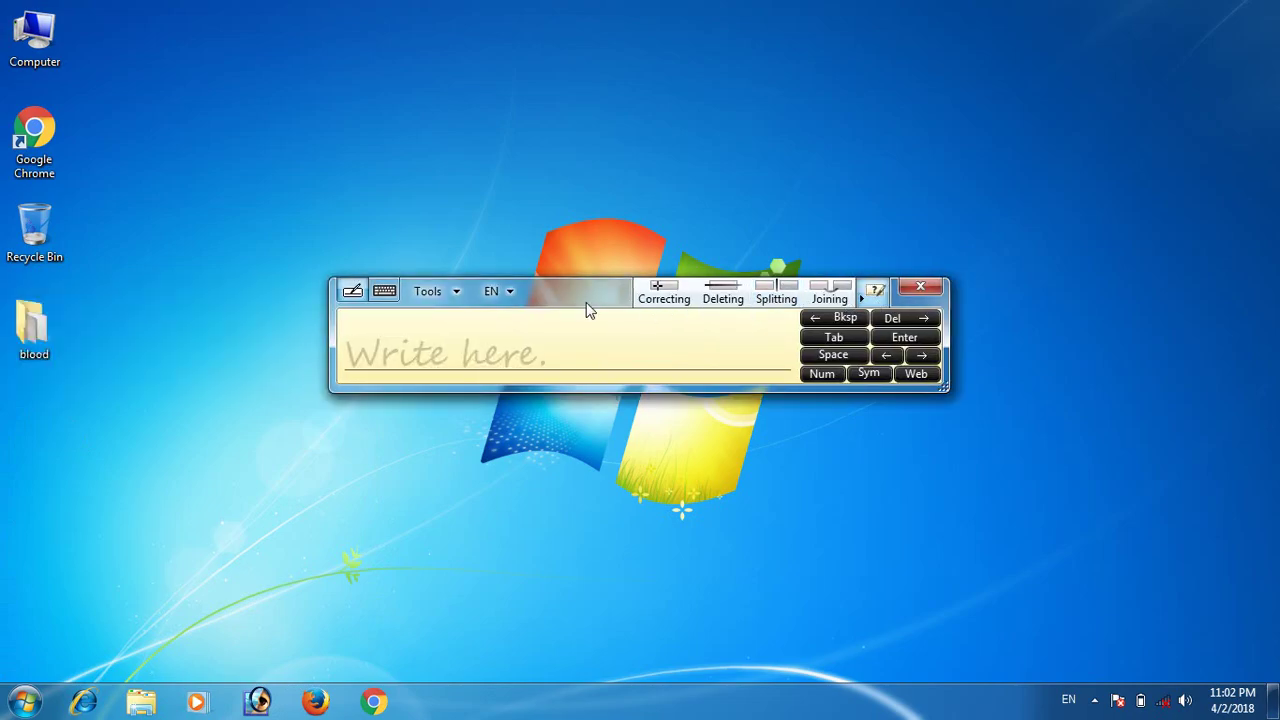
click(915, 292)
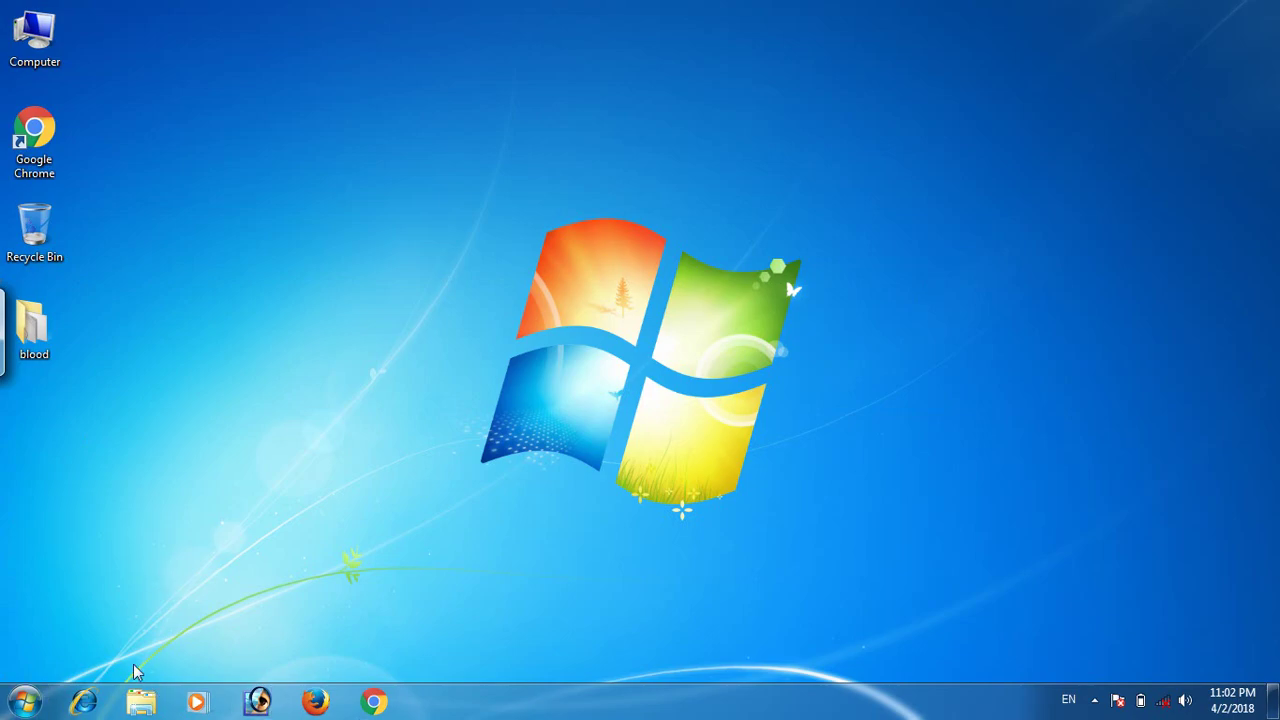
click(1094, 700)
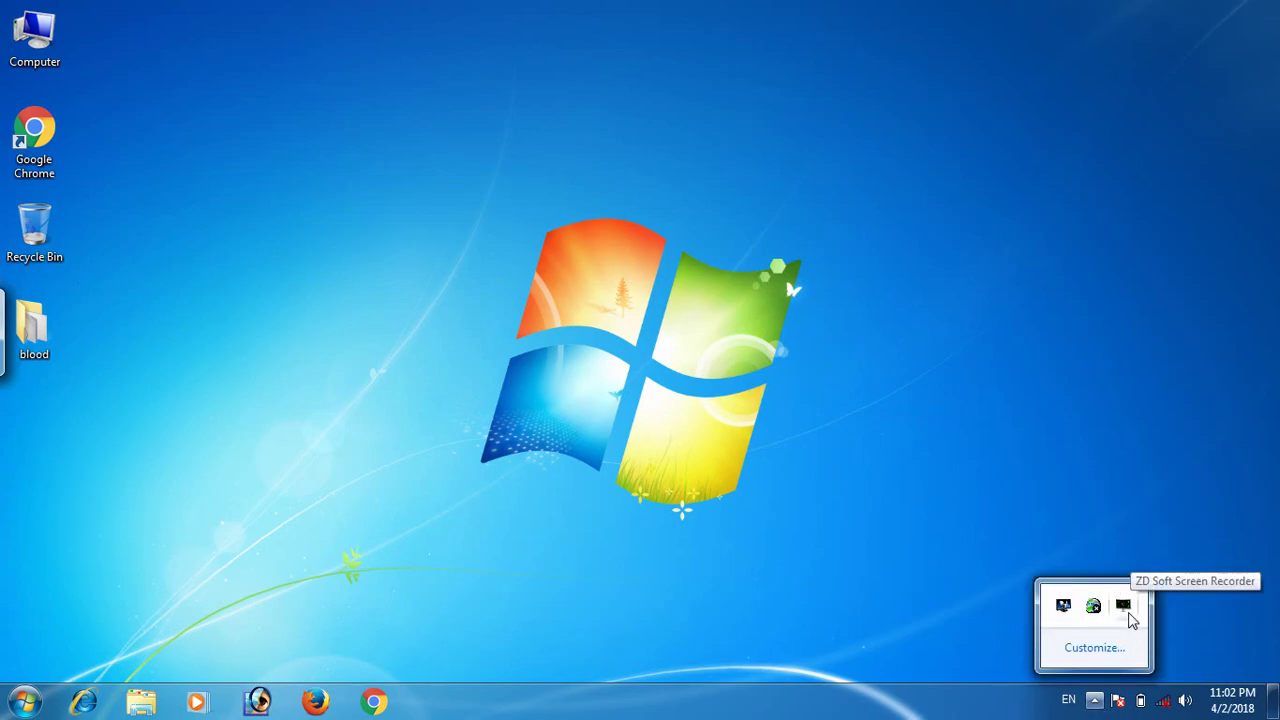